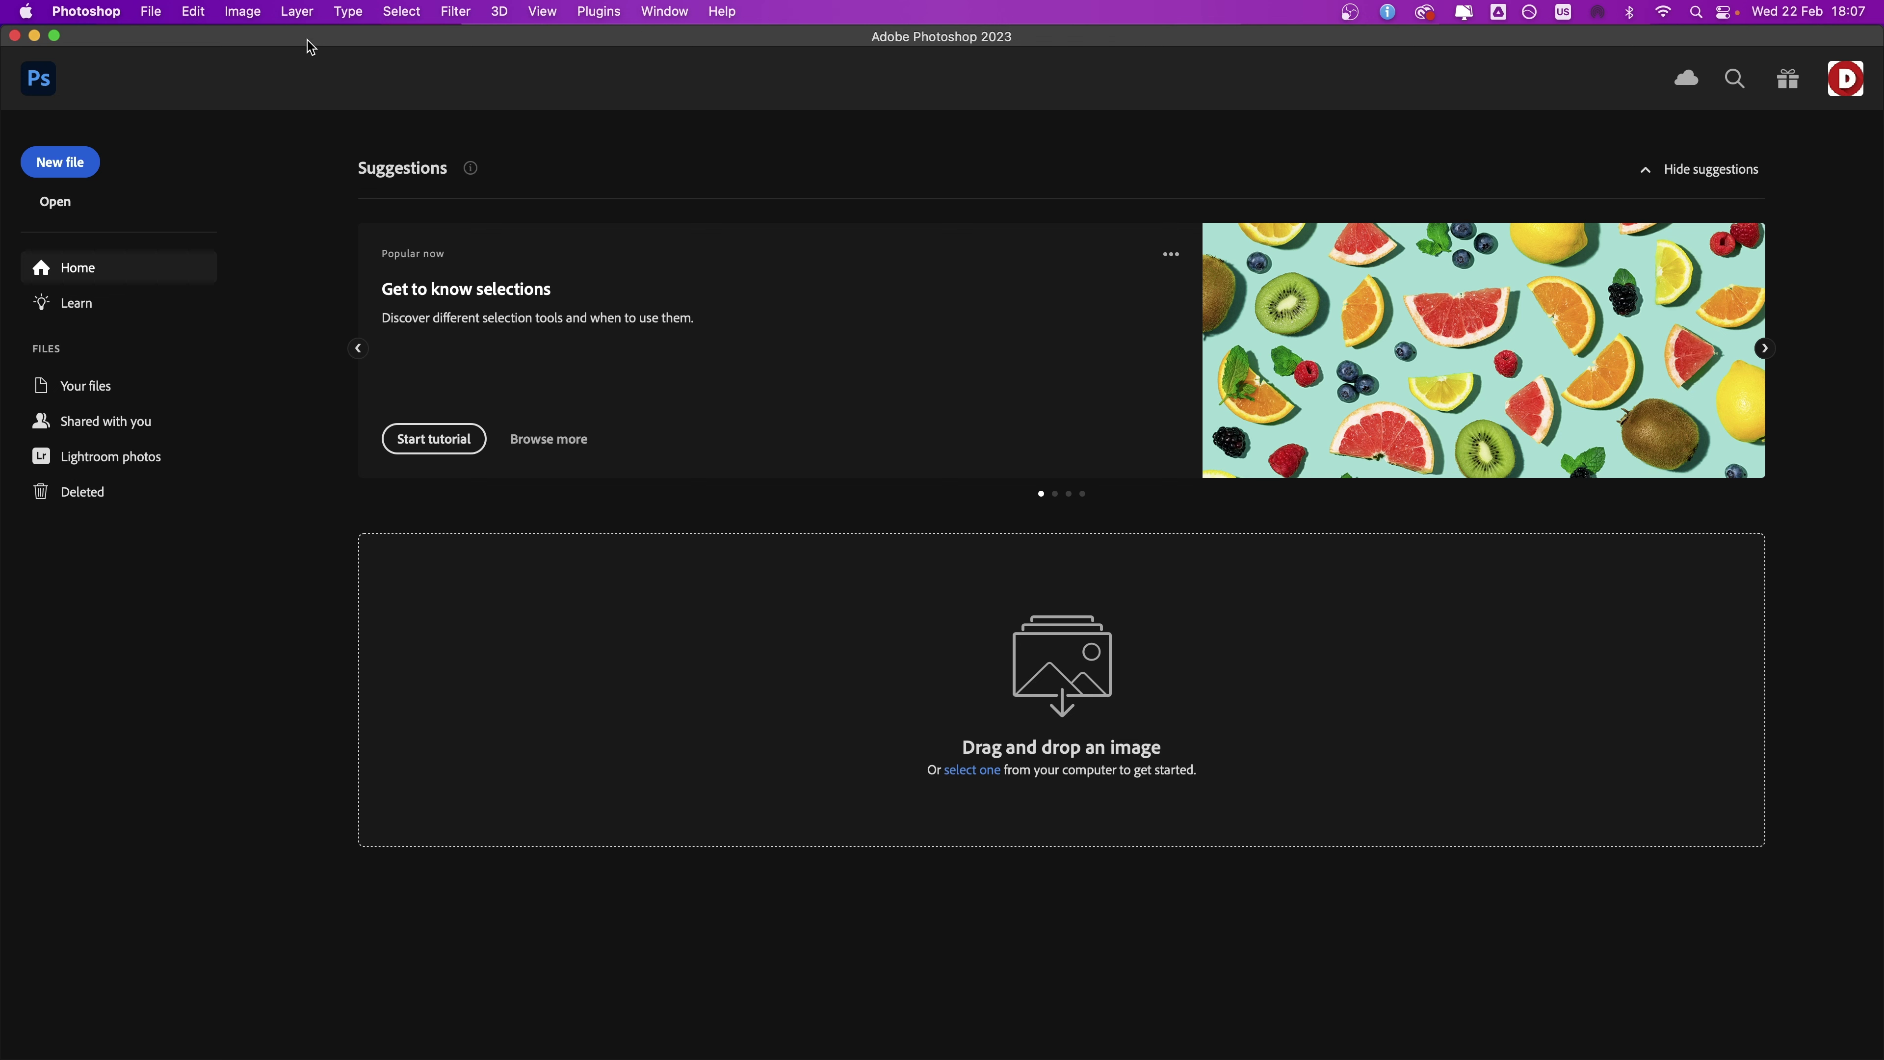
Step: Open the leaf image JPG, then drag the desert landscape JPG in from Finder to open it
left_click(162, 18)
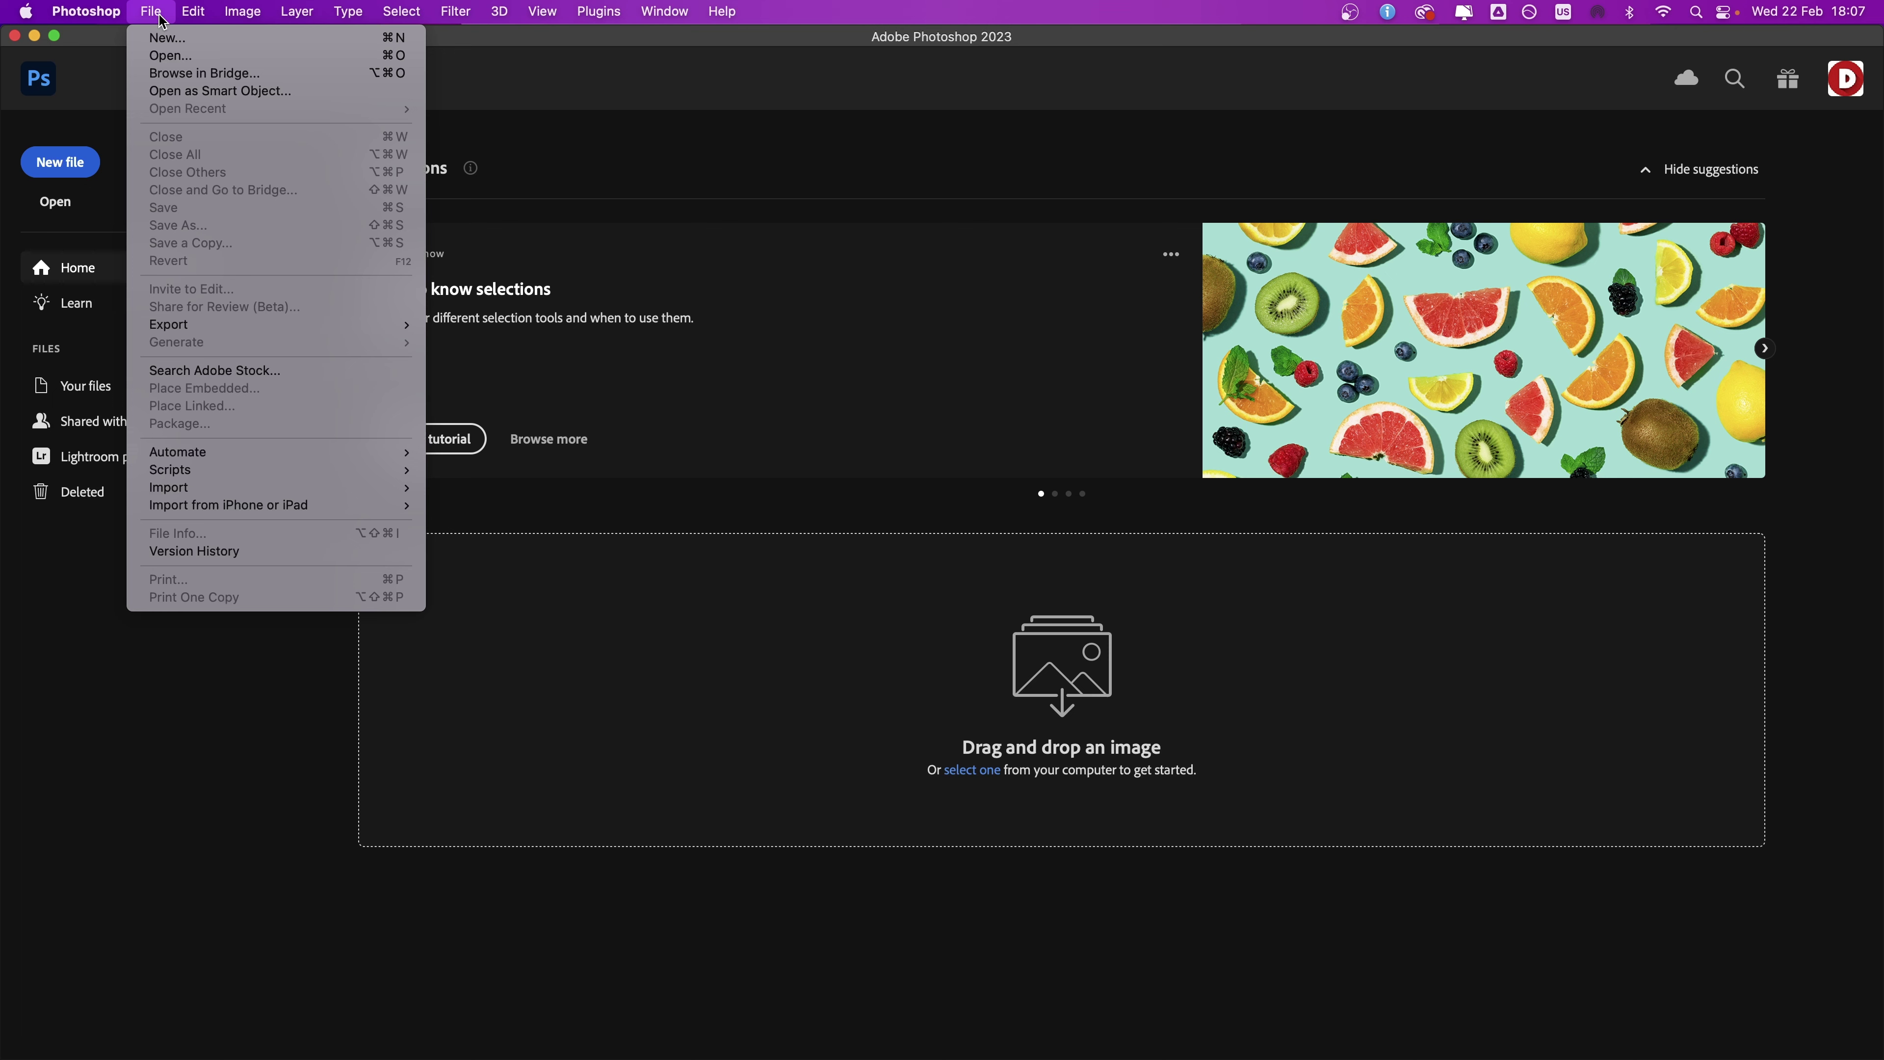
left_click(168, 39)
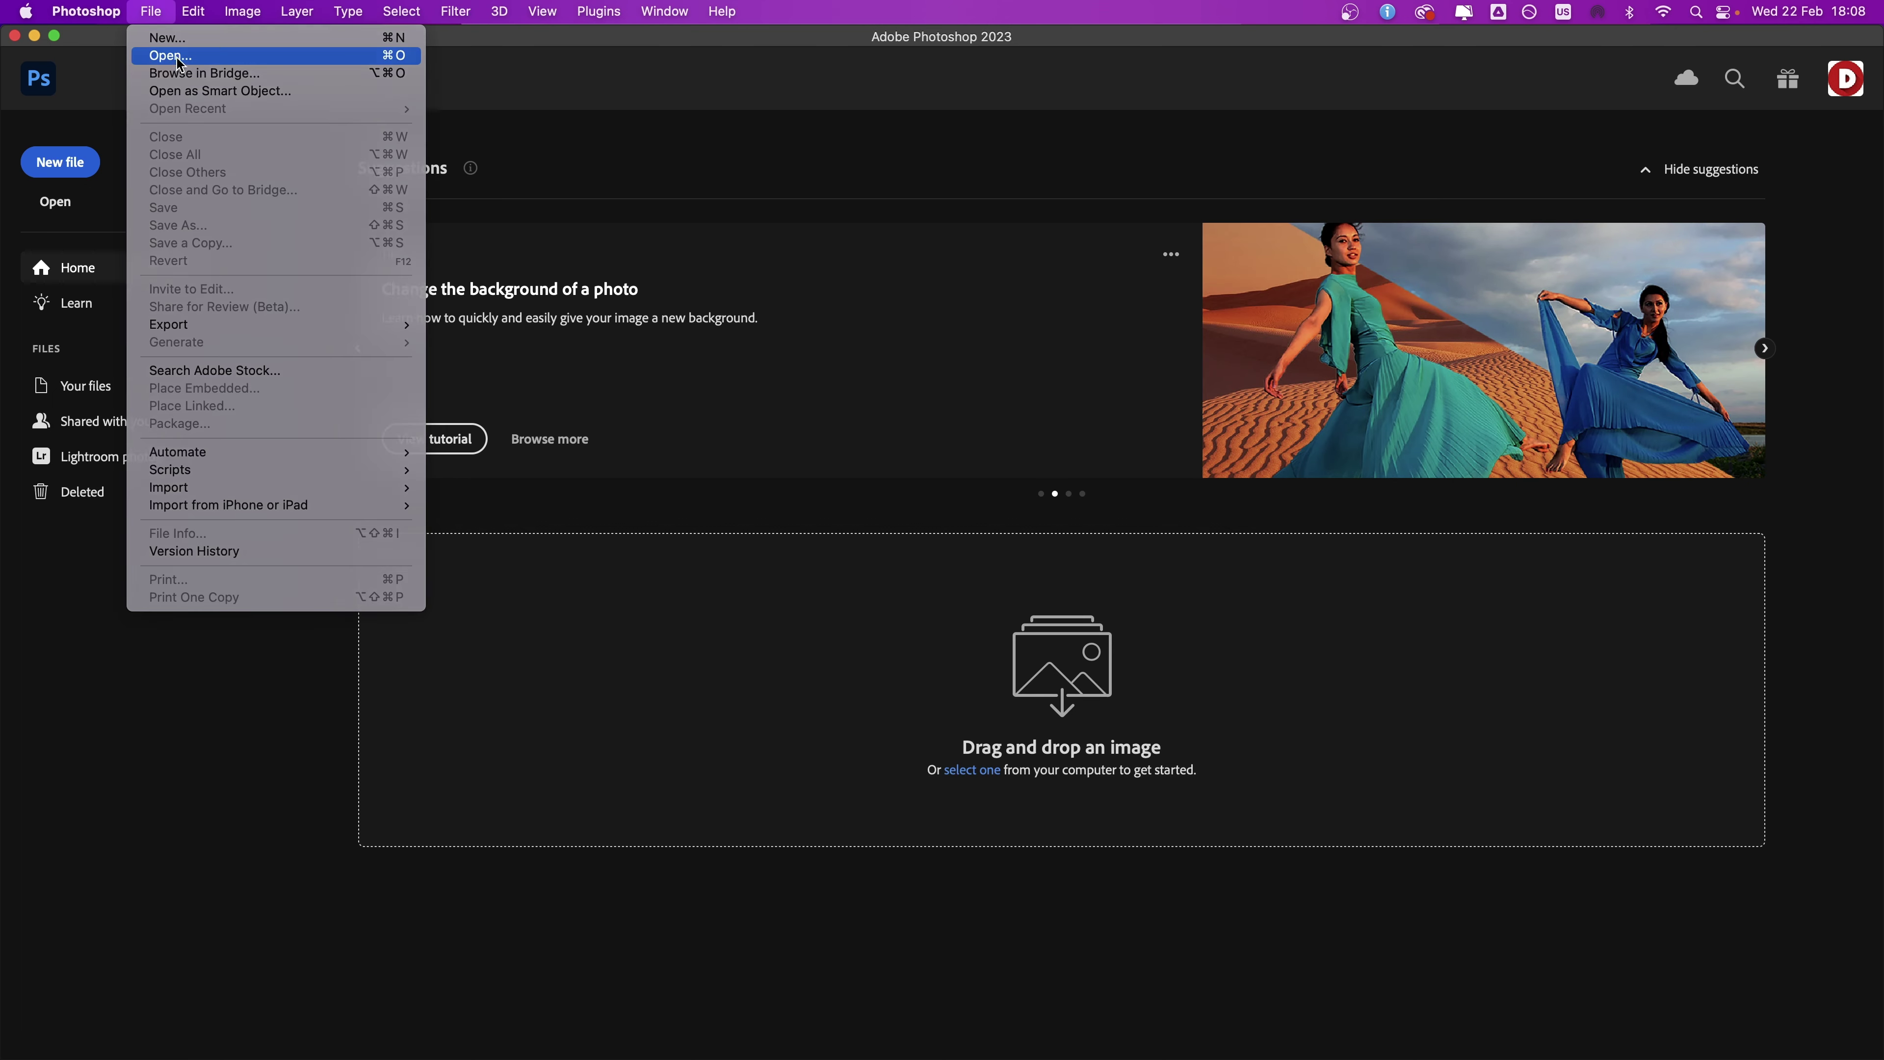
left_click(172, 55)
double_click(664, 174)
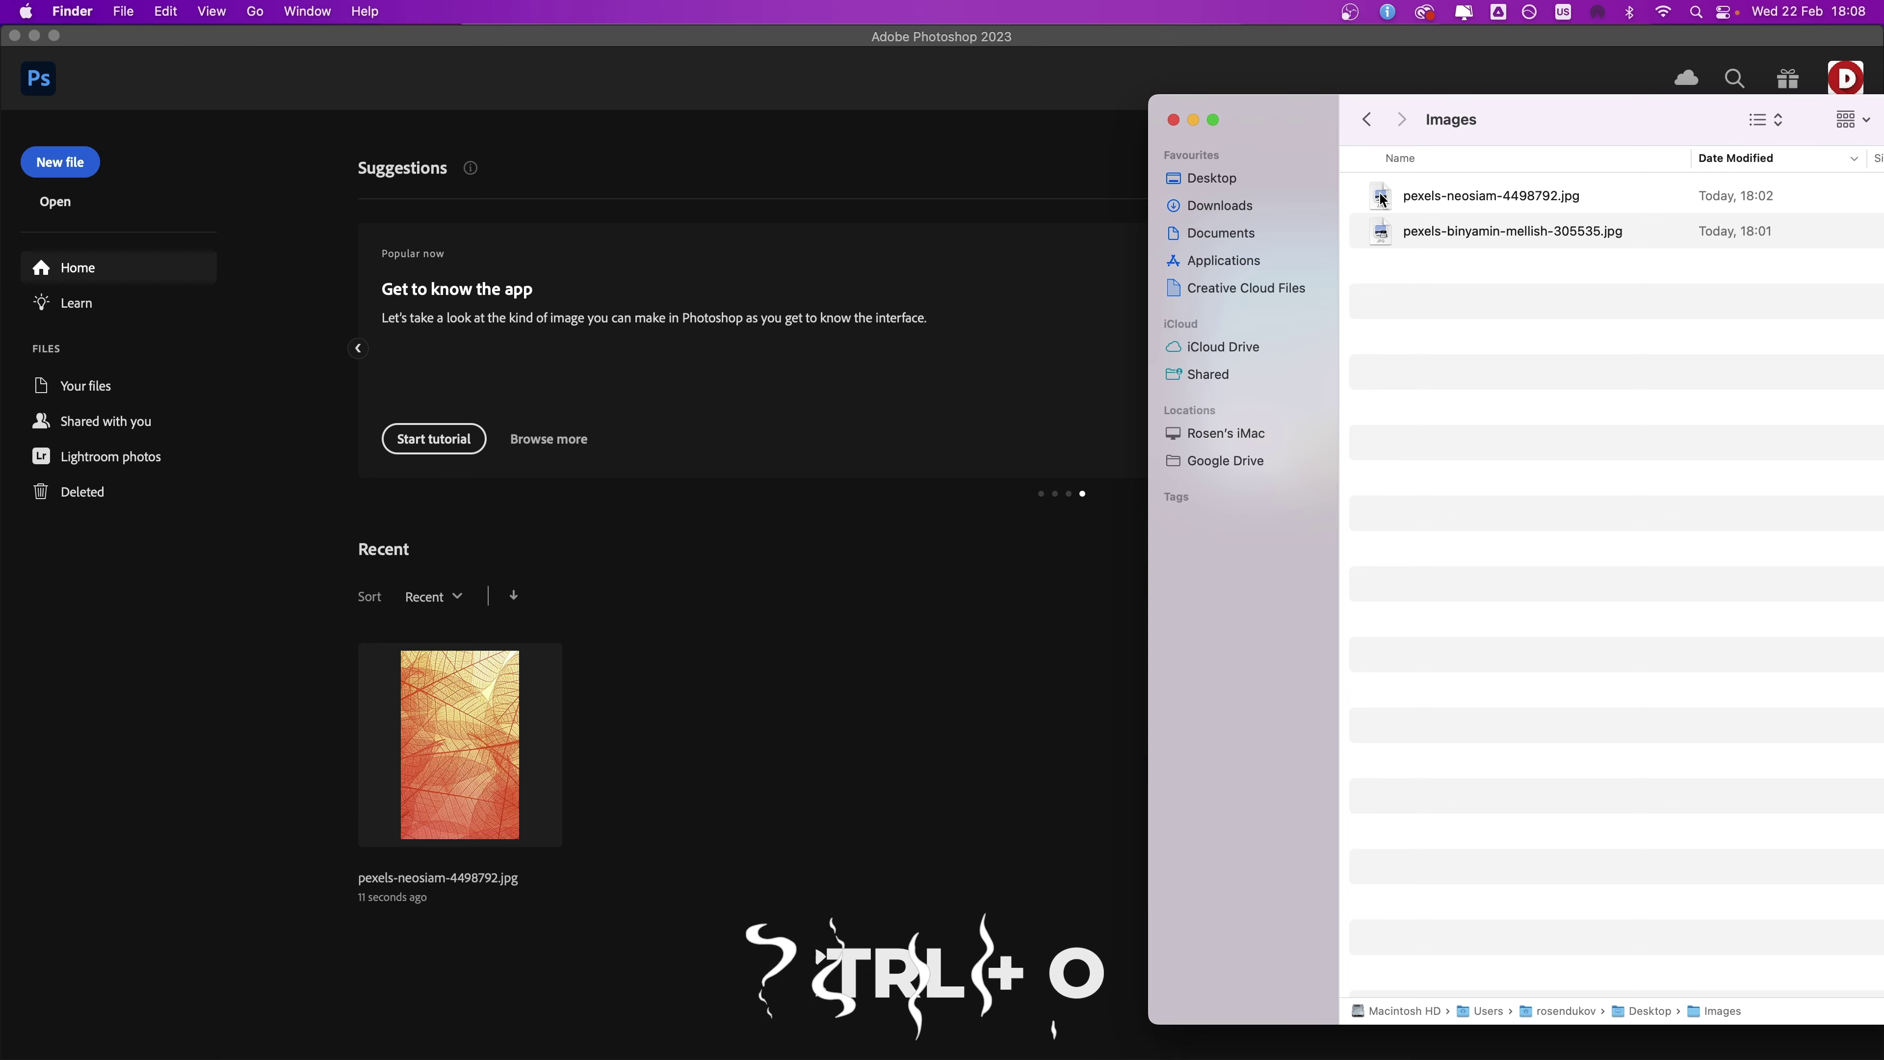
left_click_drag(1384, 196, 967, 799)
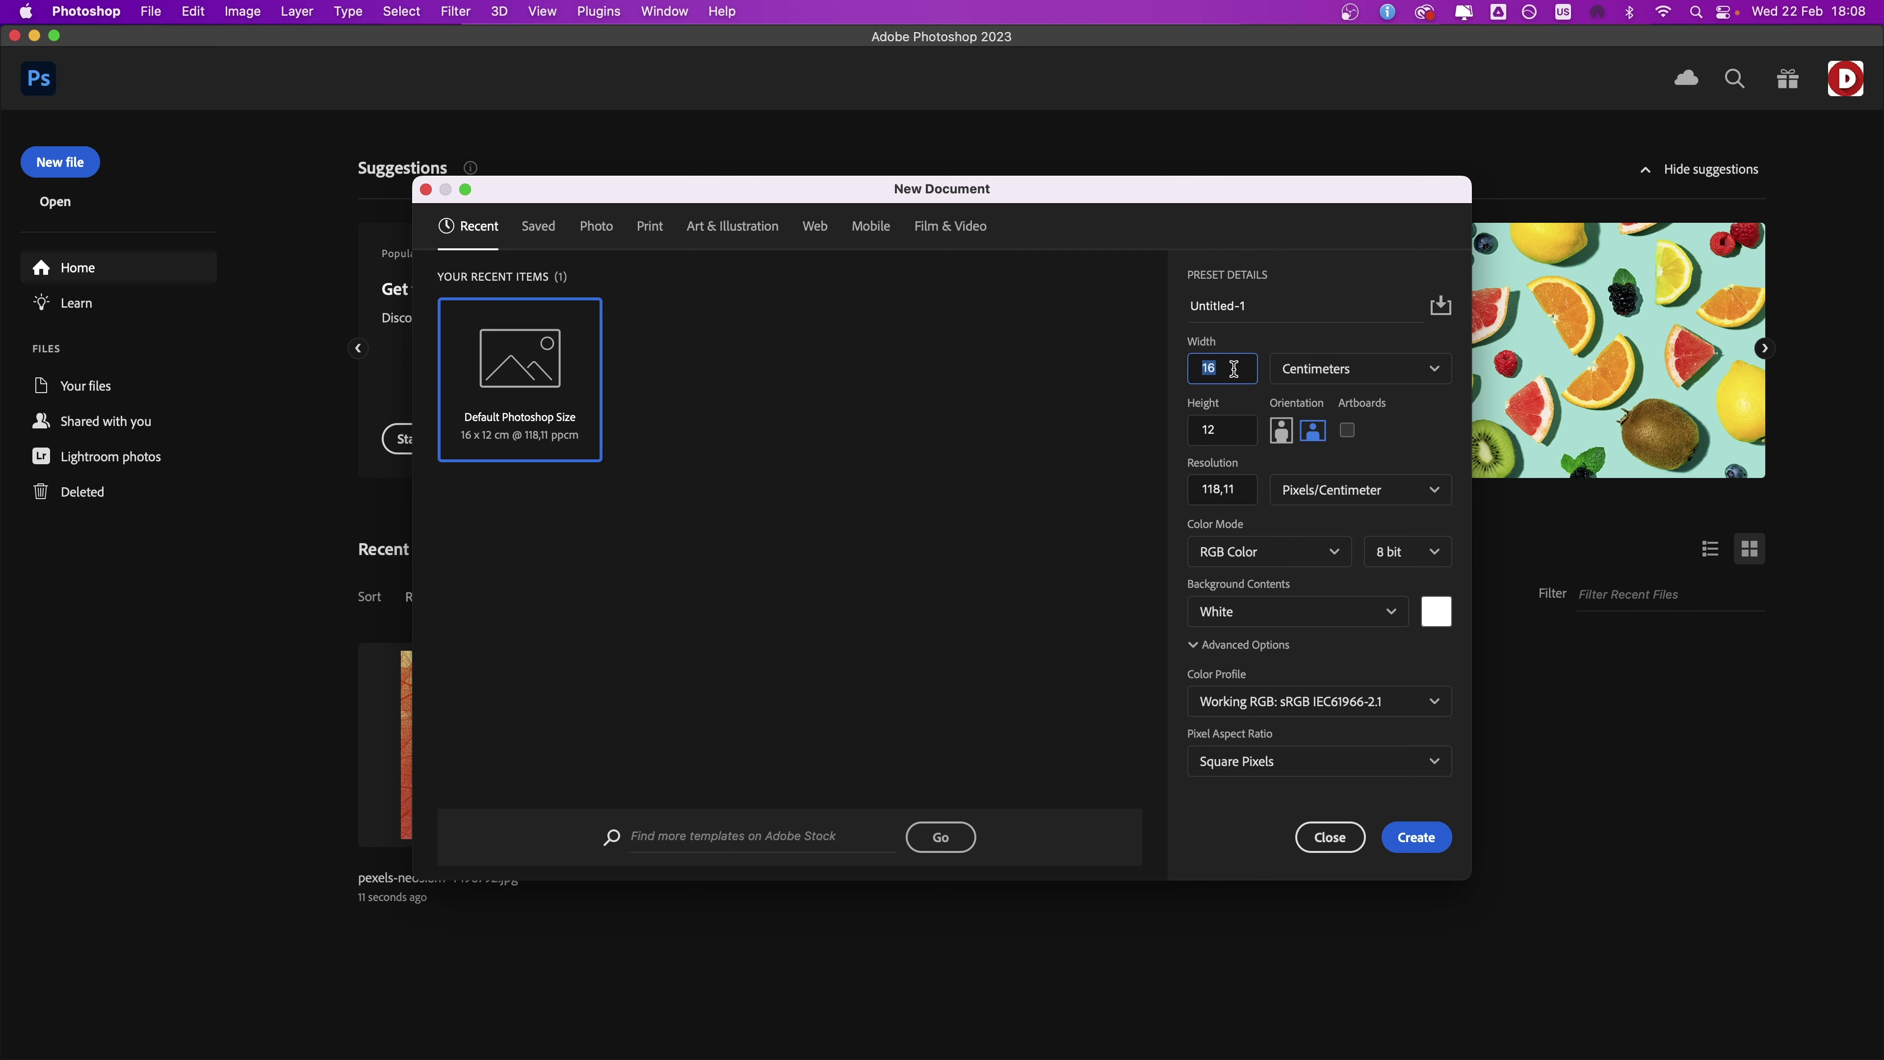
Step: Create a new document 20 × 15 cm at 300 pixels/cm with a transparent background
type("20")
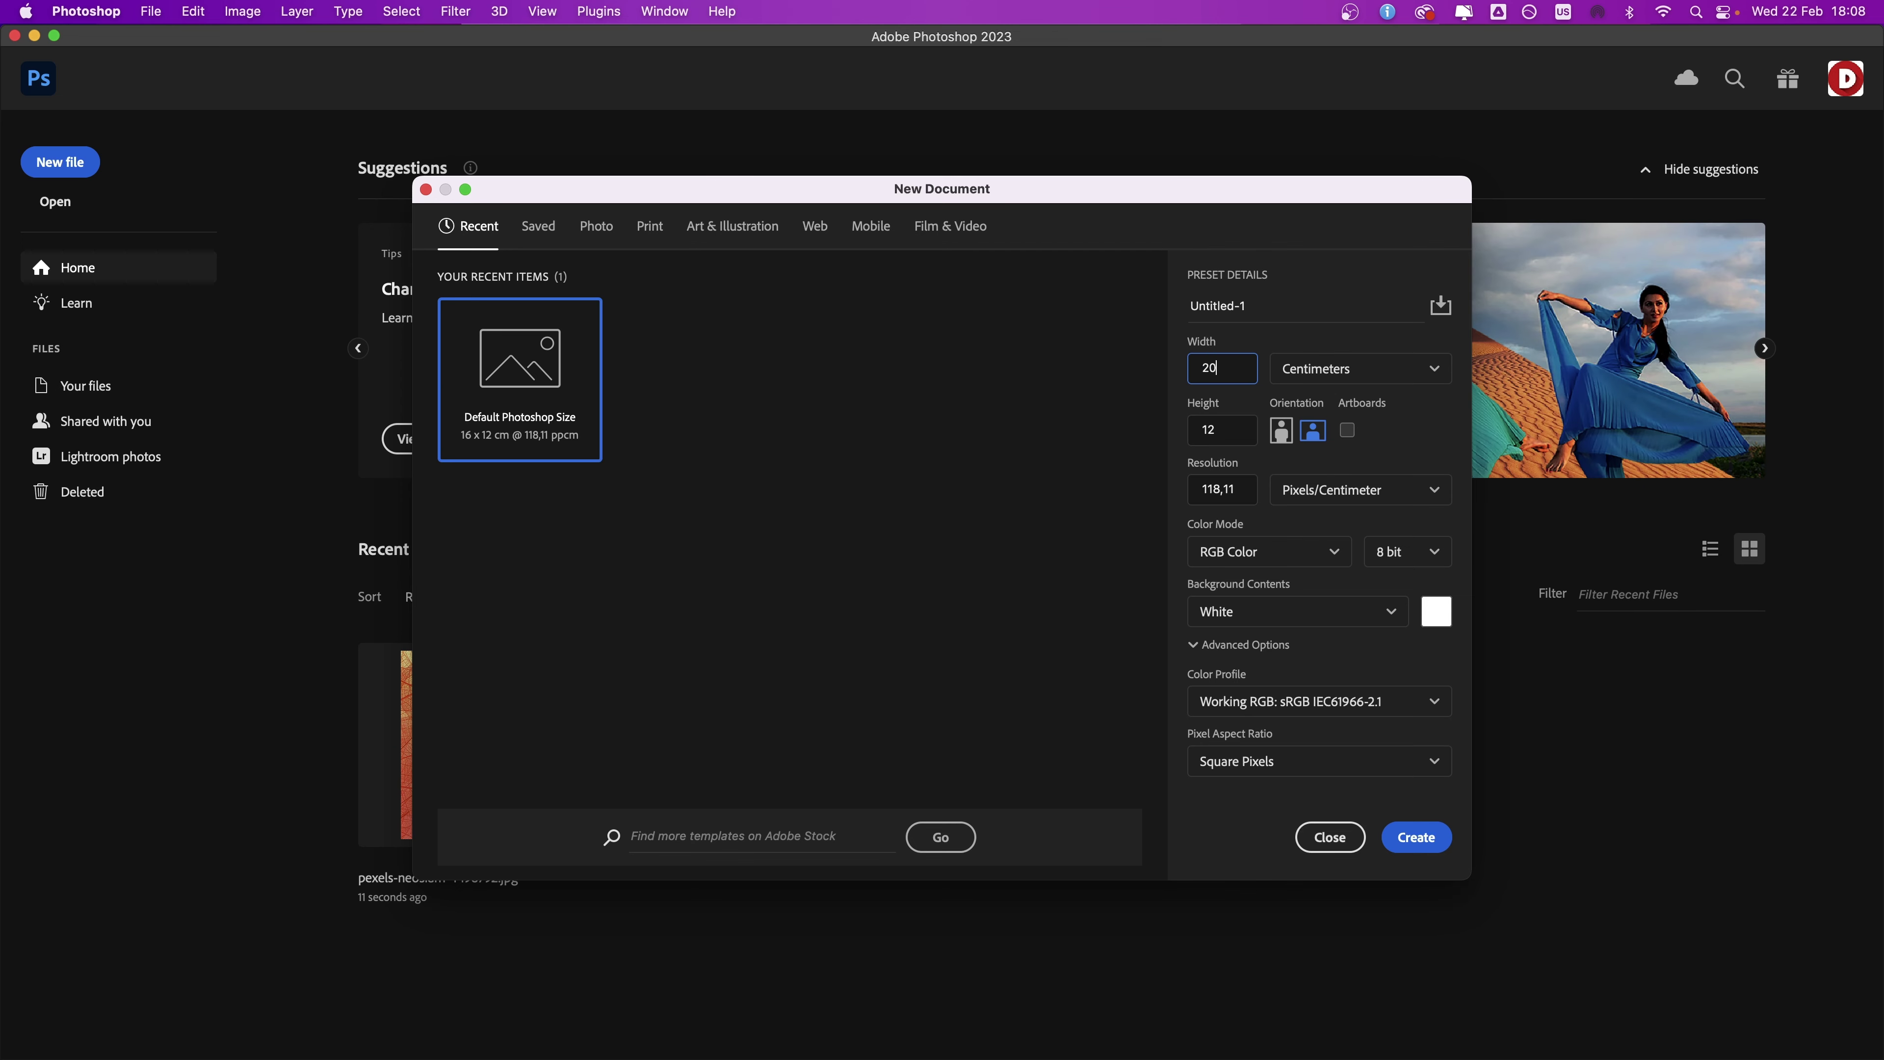
key("Tab")
key("Tab")
type("300")
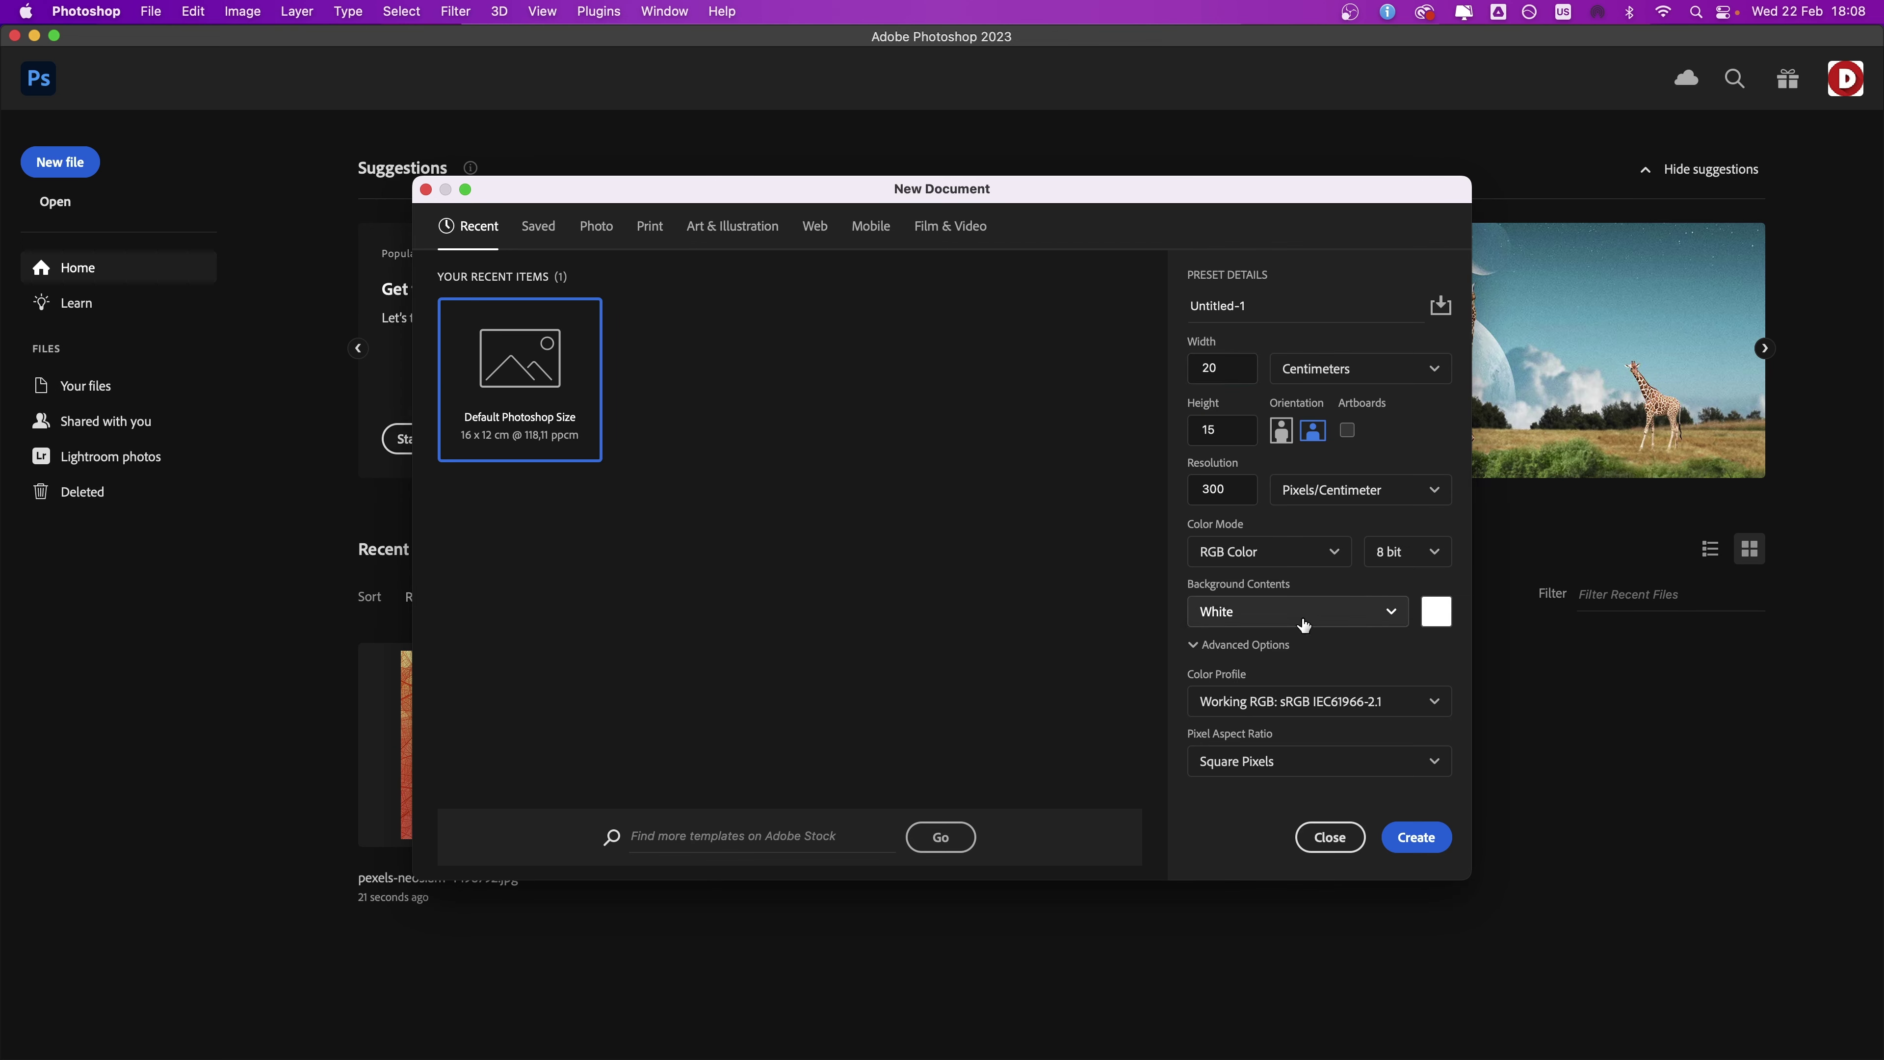
left_click(1298, 611)
left_click(1271, 751)
left_click(1414, 838)
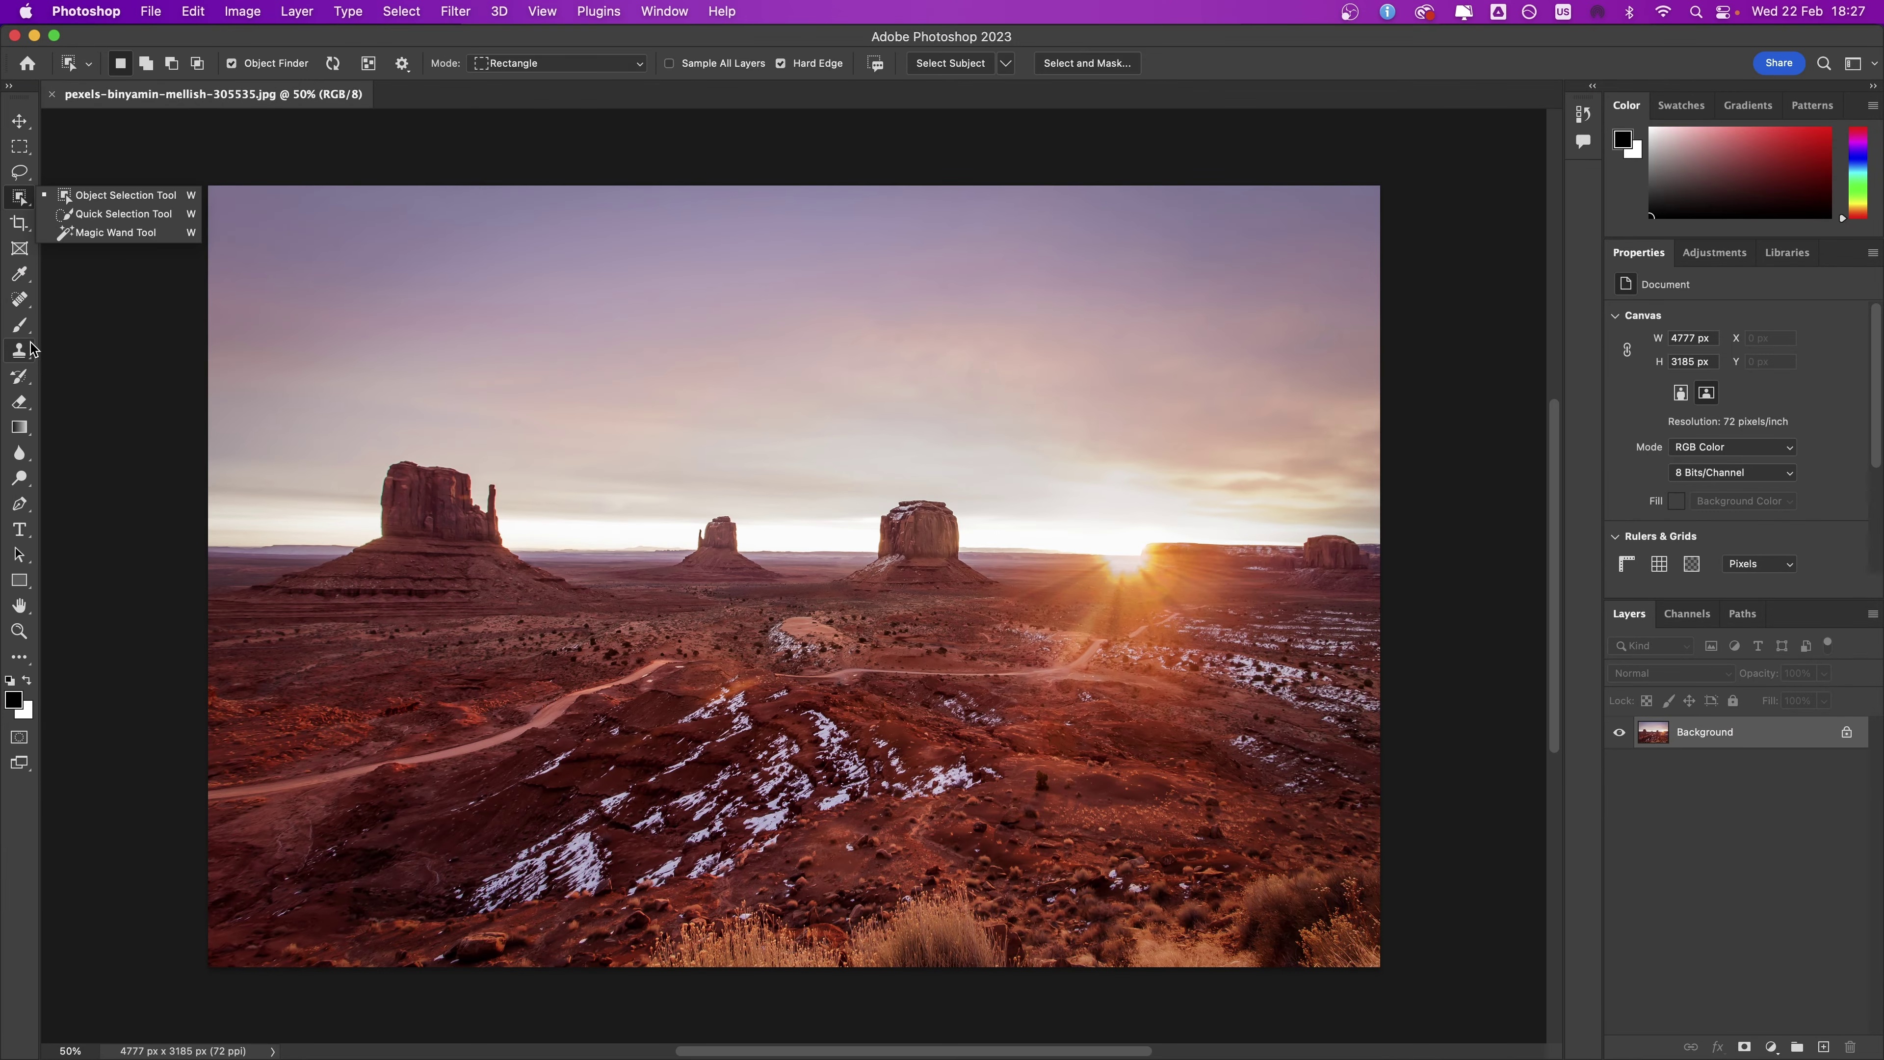
Step: Switch from the Brush to the Type tool and browse the File menu
left_click(35, 334)
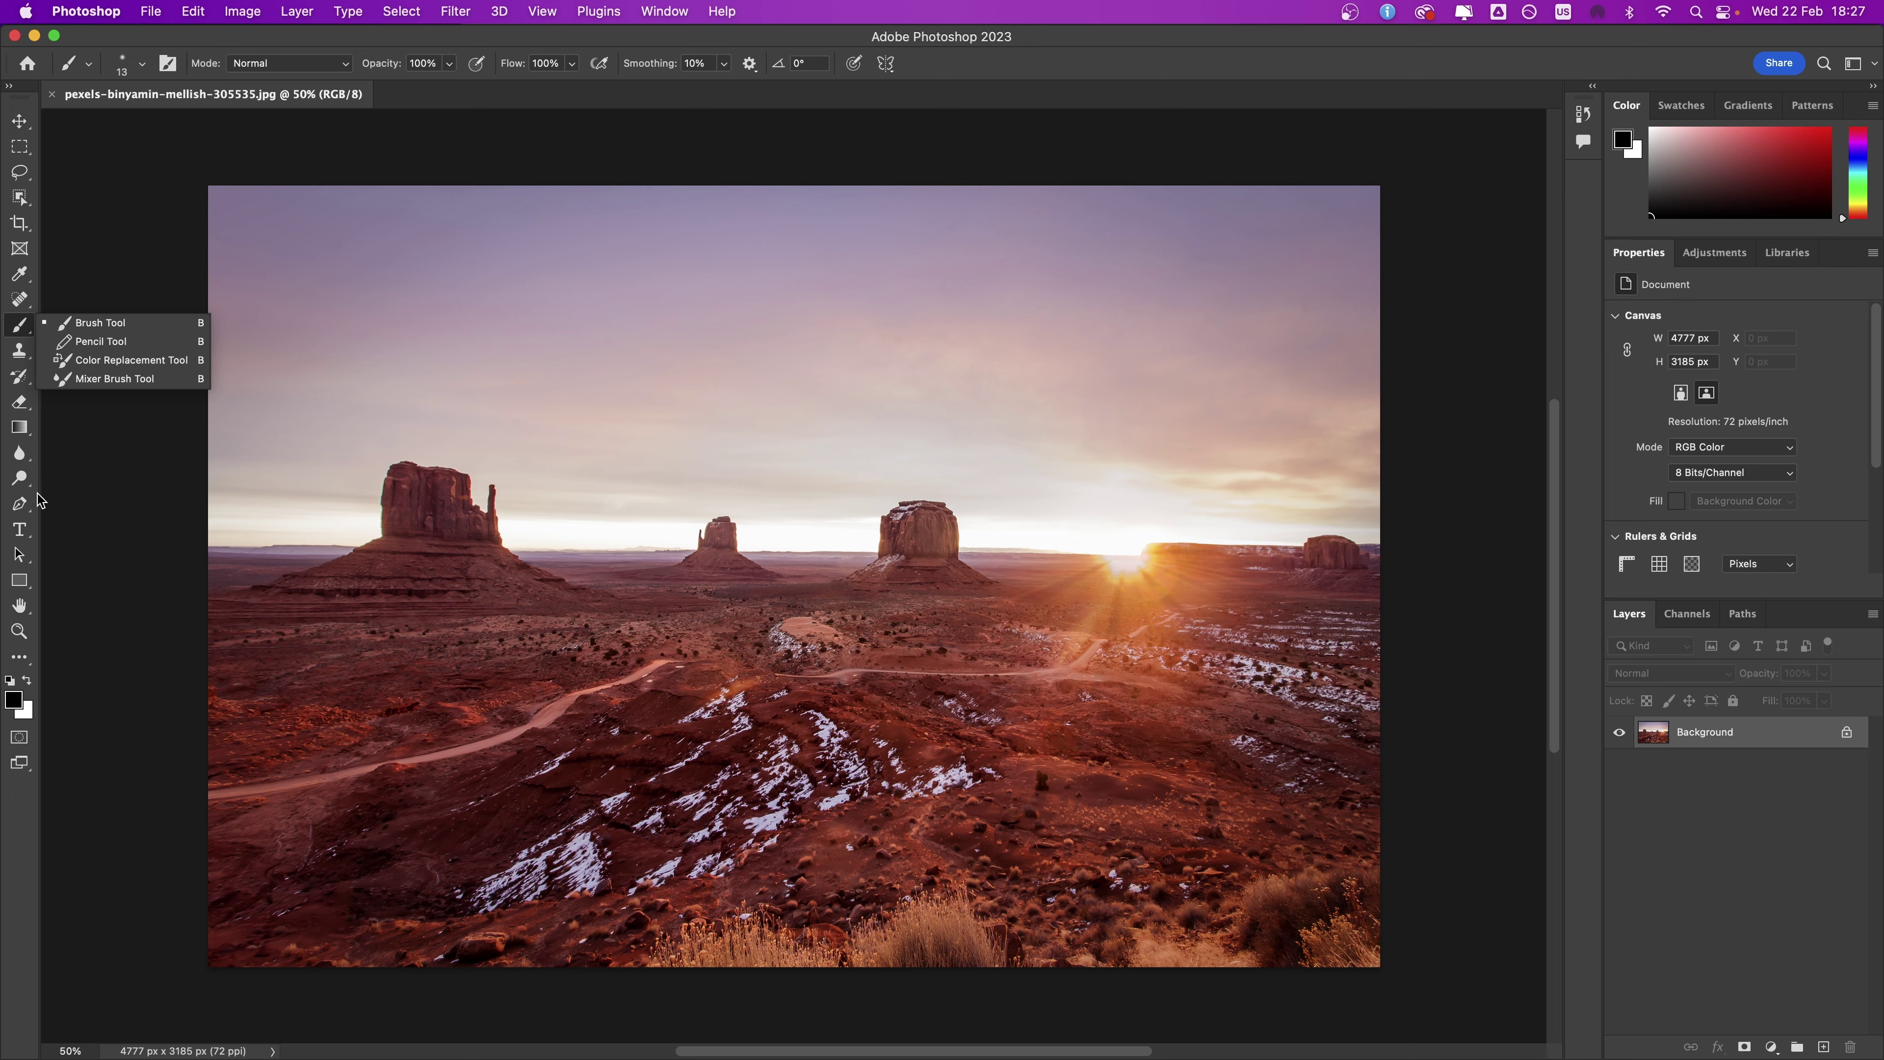
left_click(22, 529)
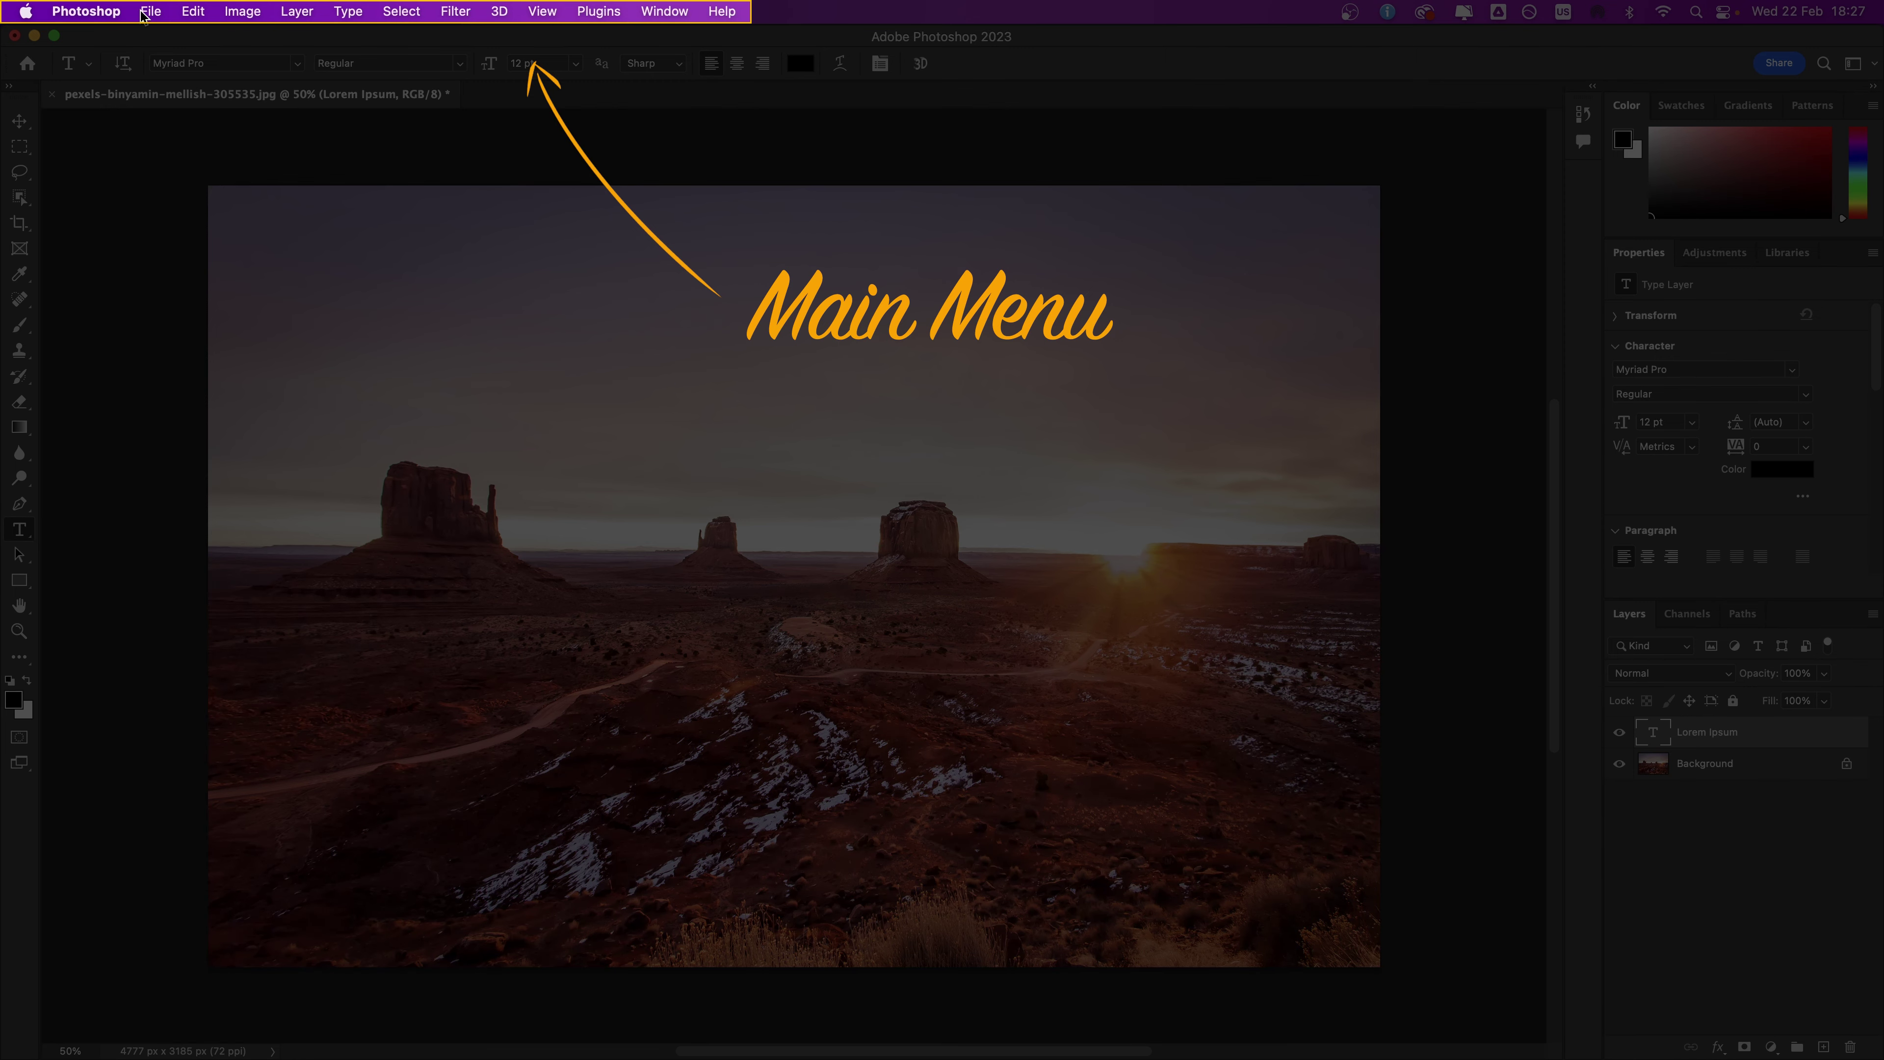
left_click(150, 12)
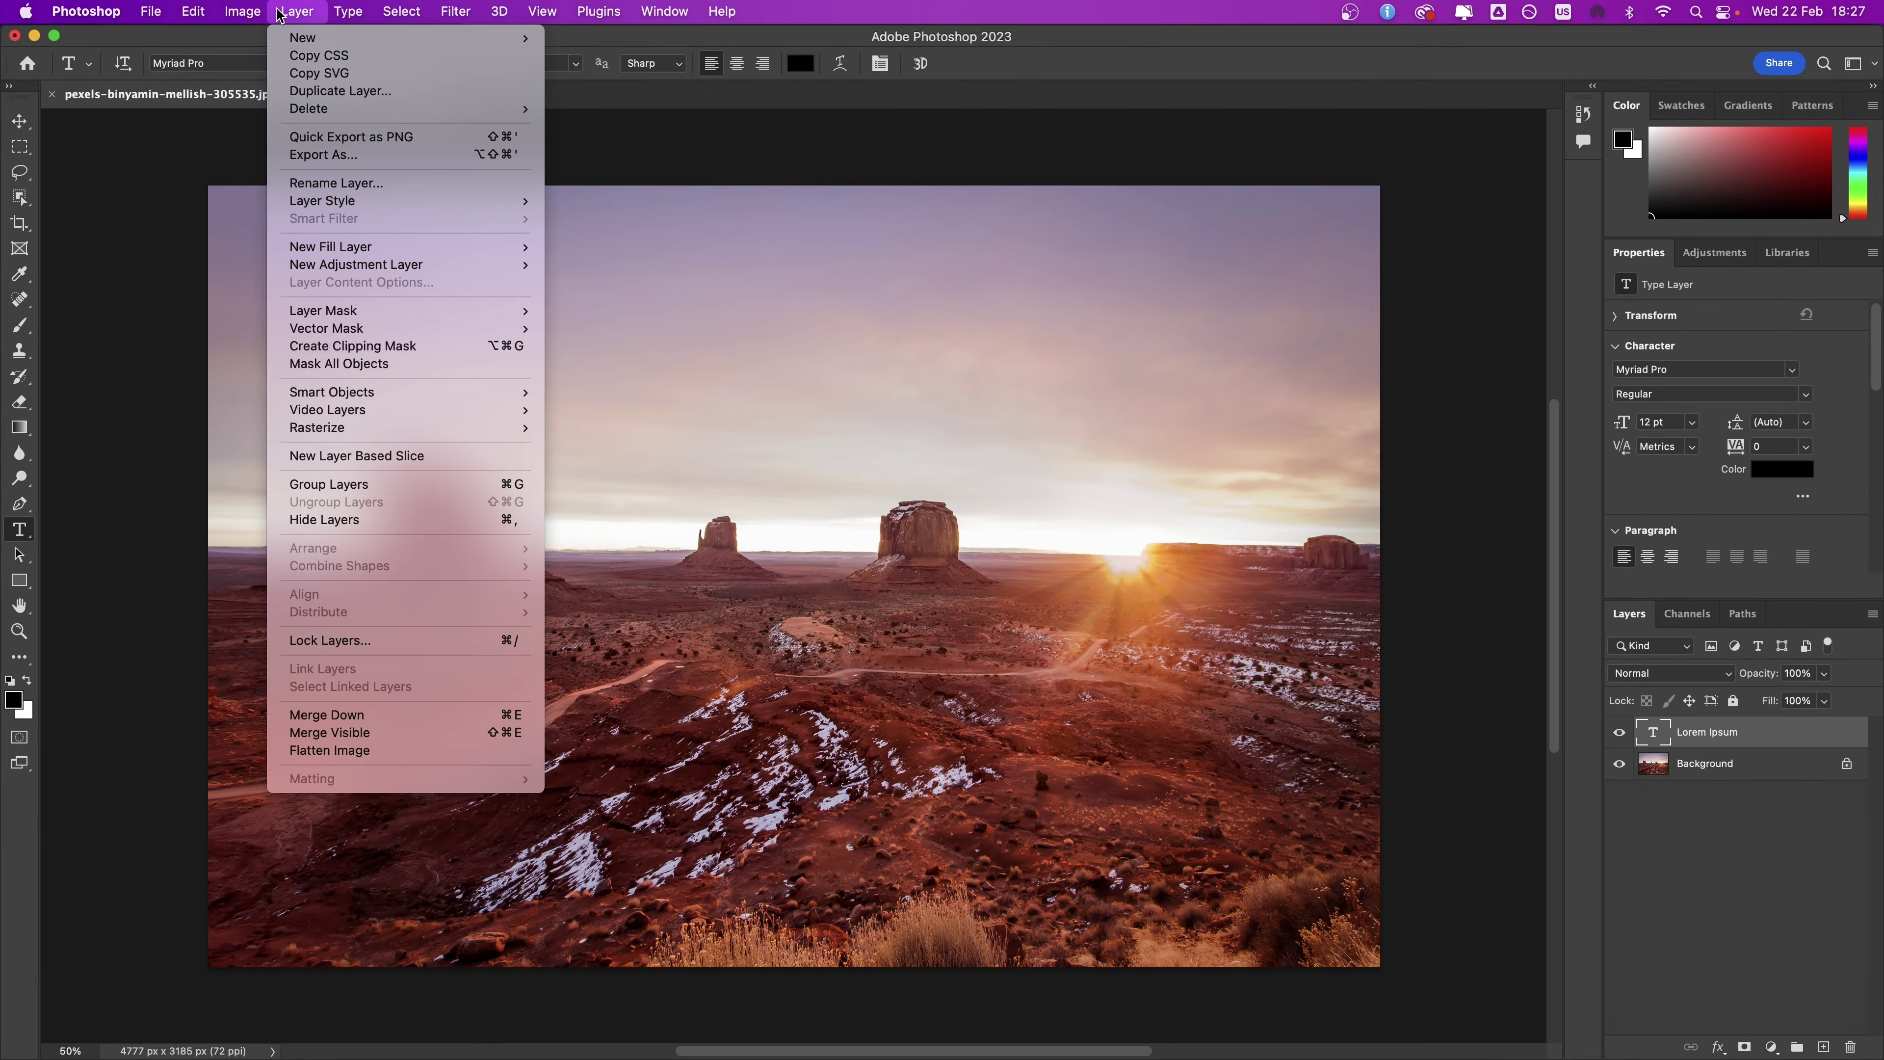
mouse_move(335, 13)
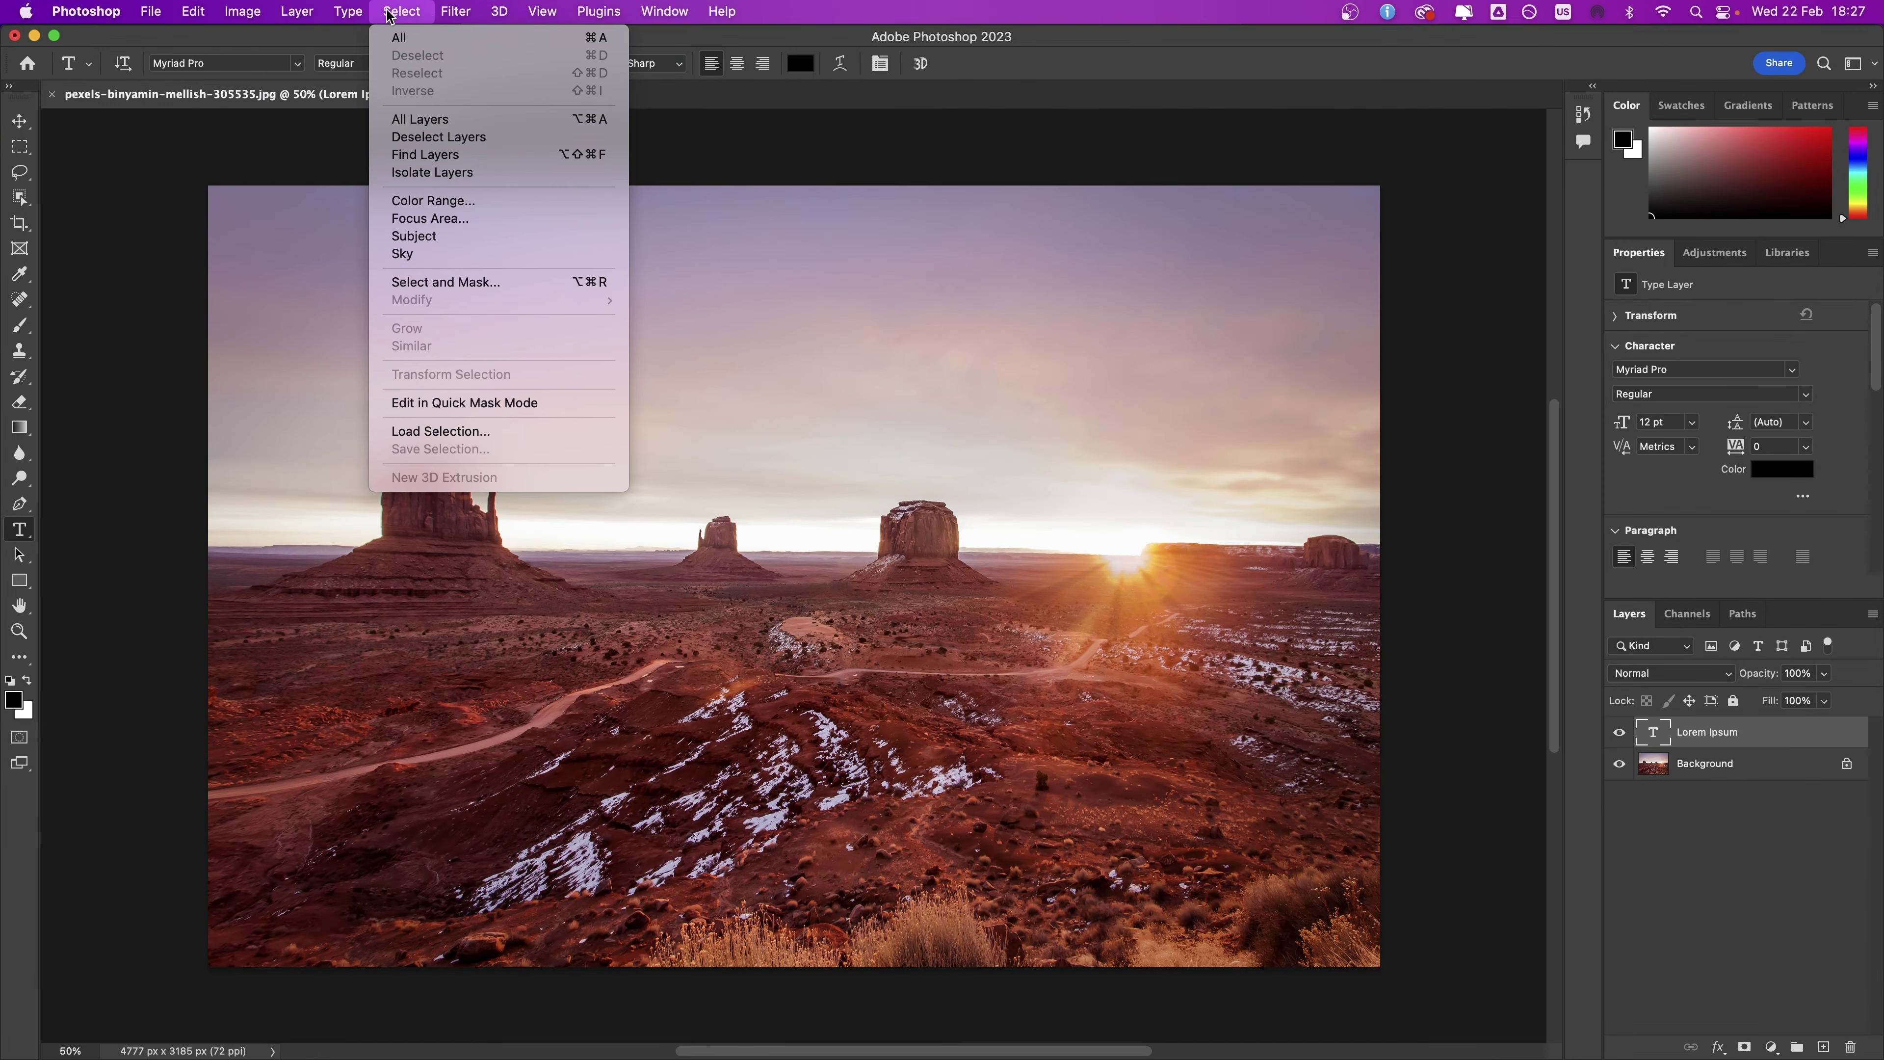
left_click(542, 11)
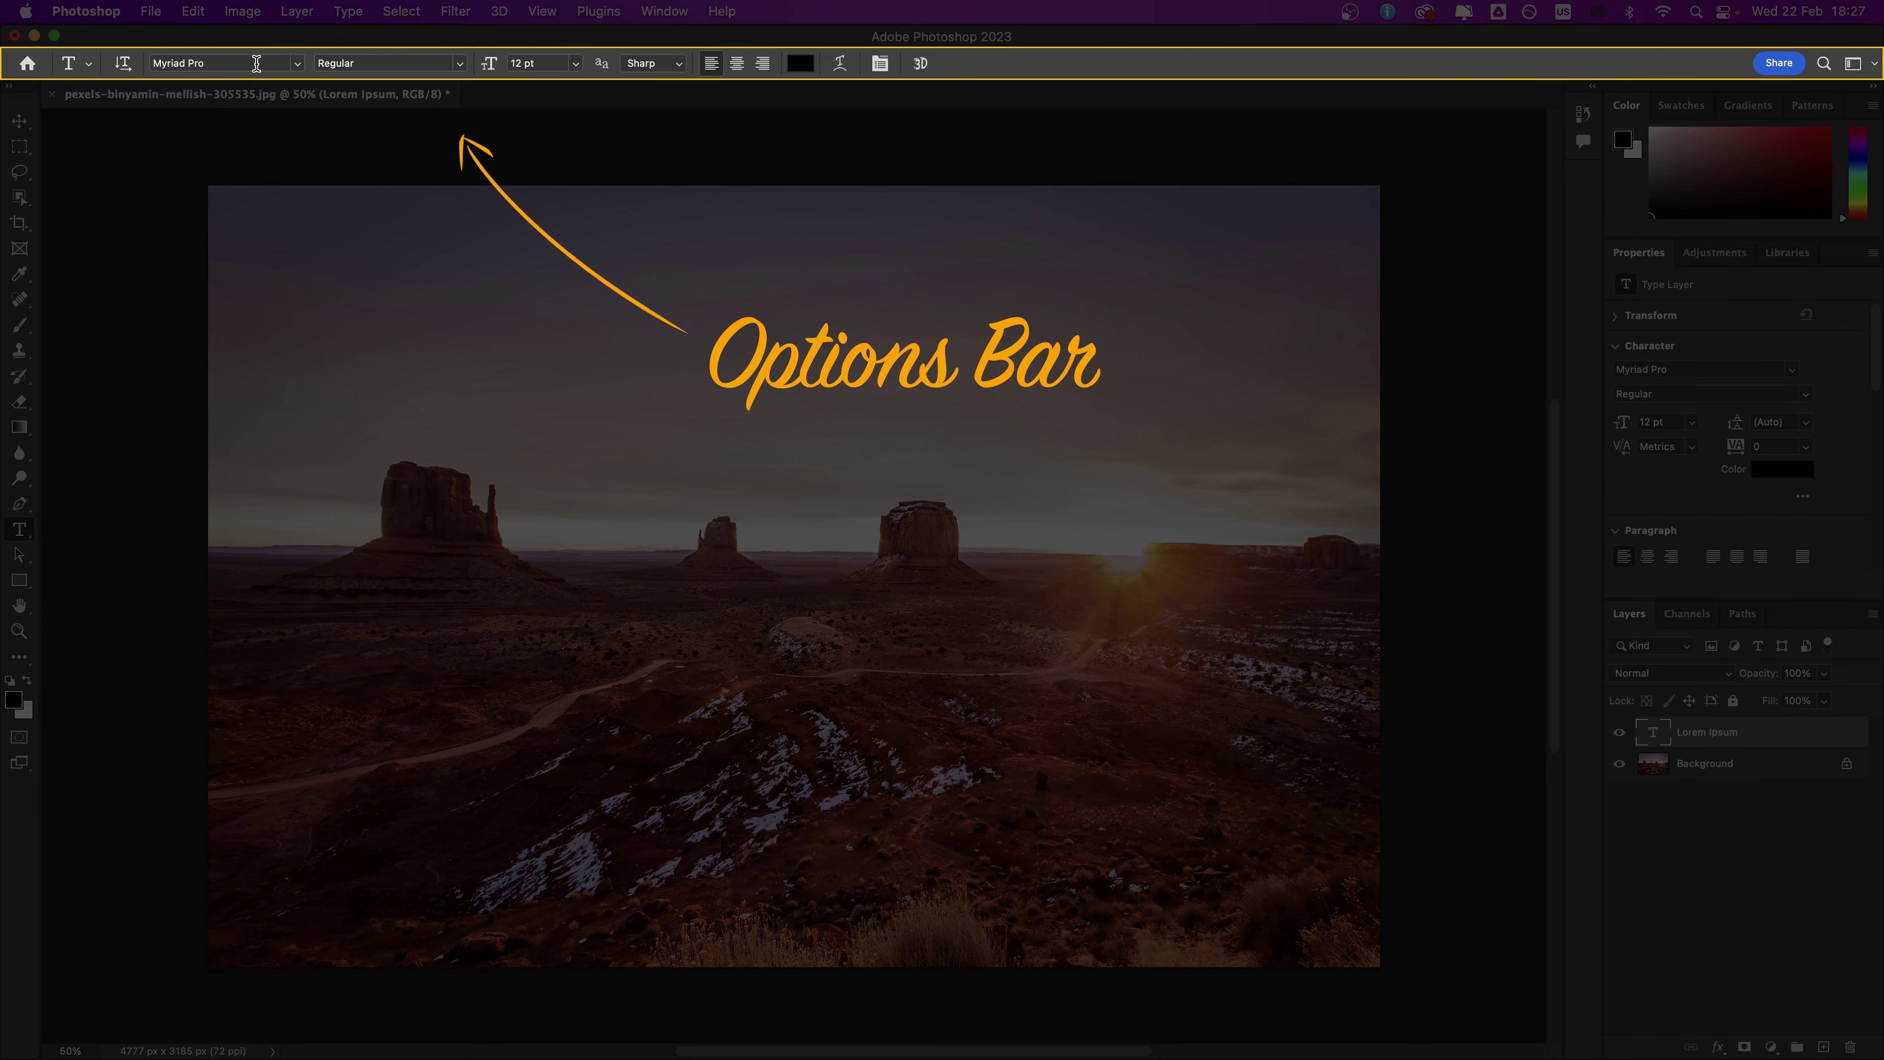
Step: Check the Myriad Pro Regular 12 pt text settings and show the preset font sizes
left_click(253, 63)
left_click(371, 62)
left_click(543, 64)
left_click(574, 64)
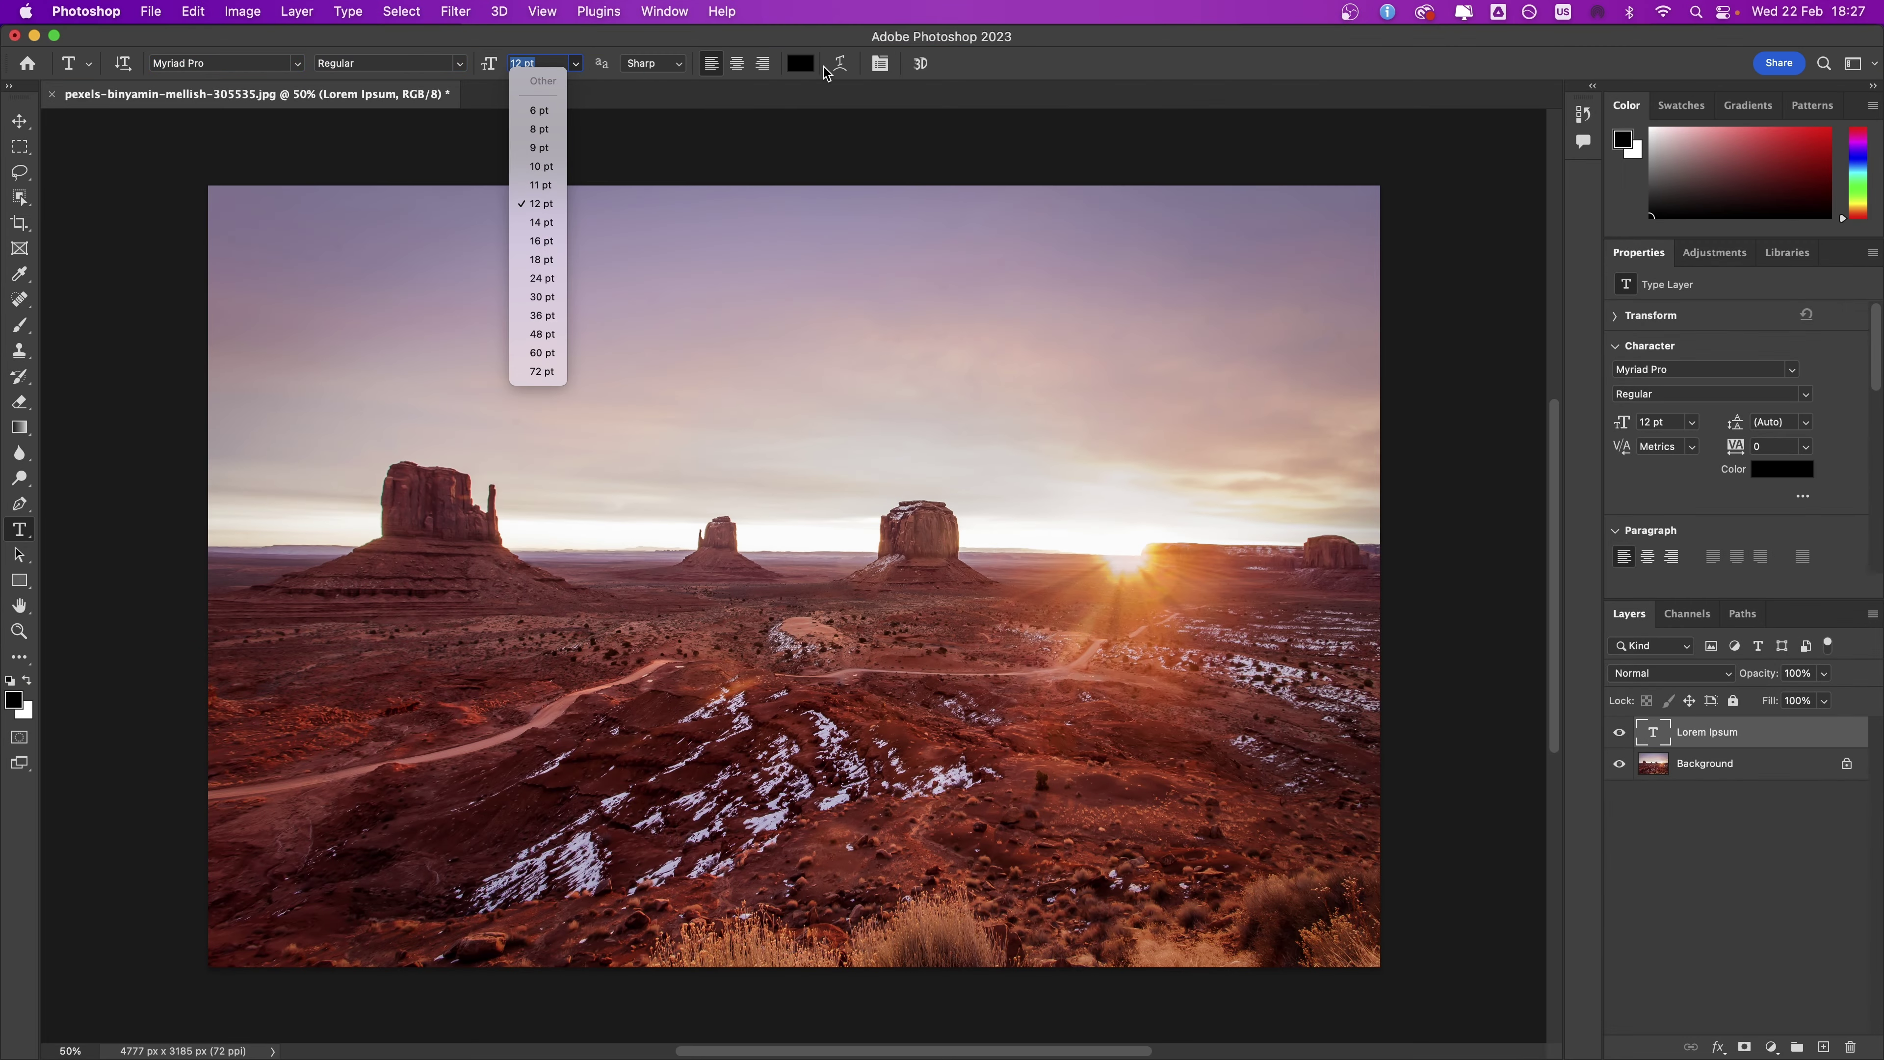
Step: Set the status bar to show Document Sizes
left_click(19, 122)
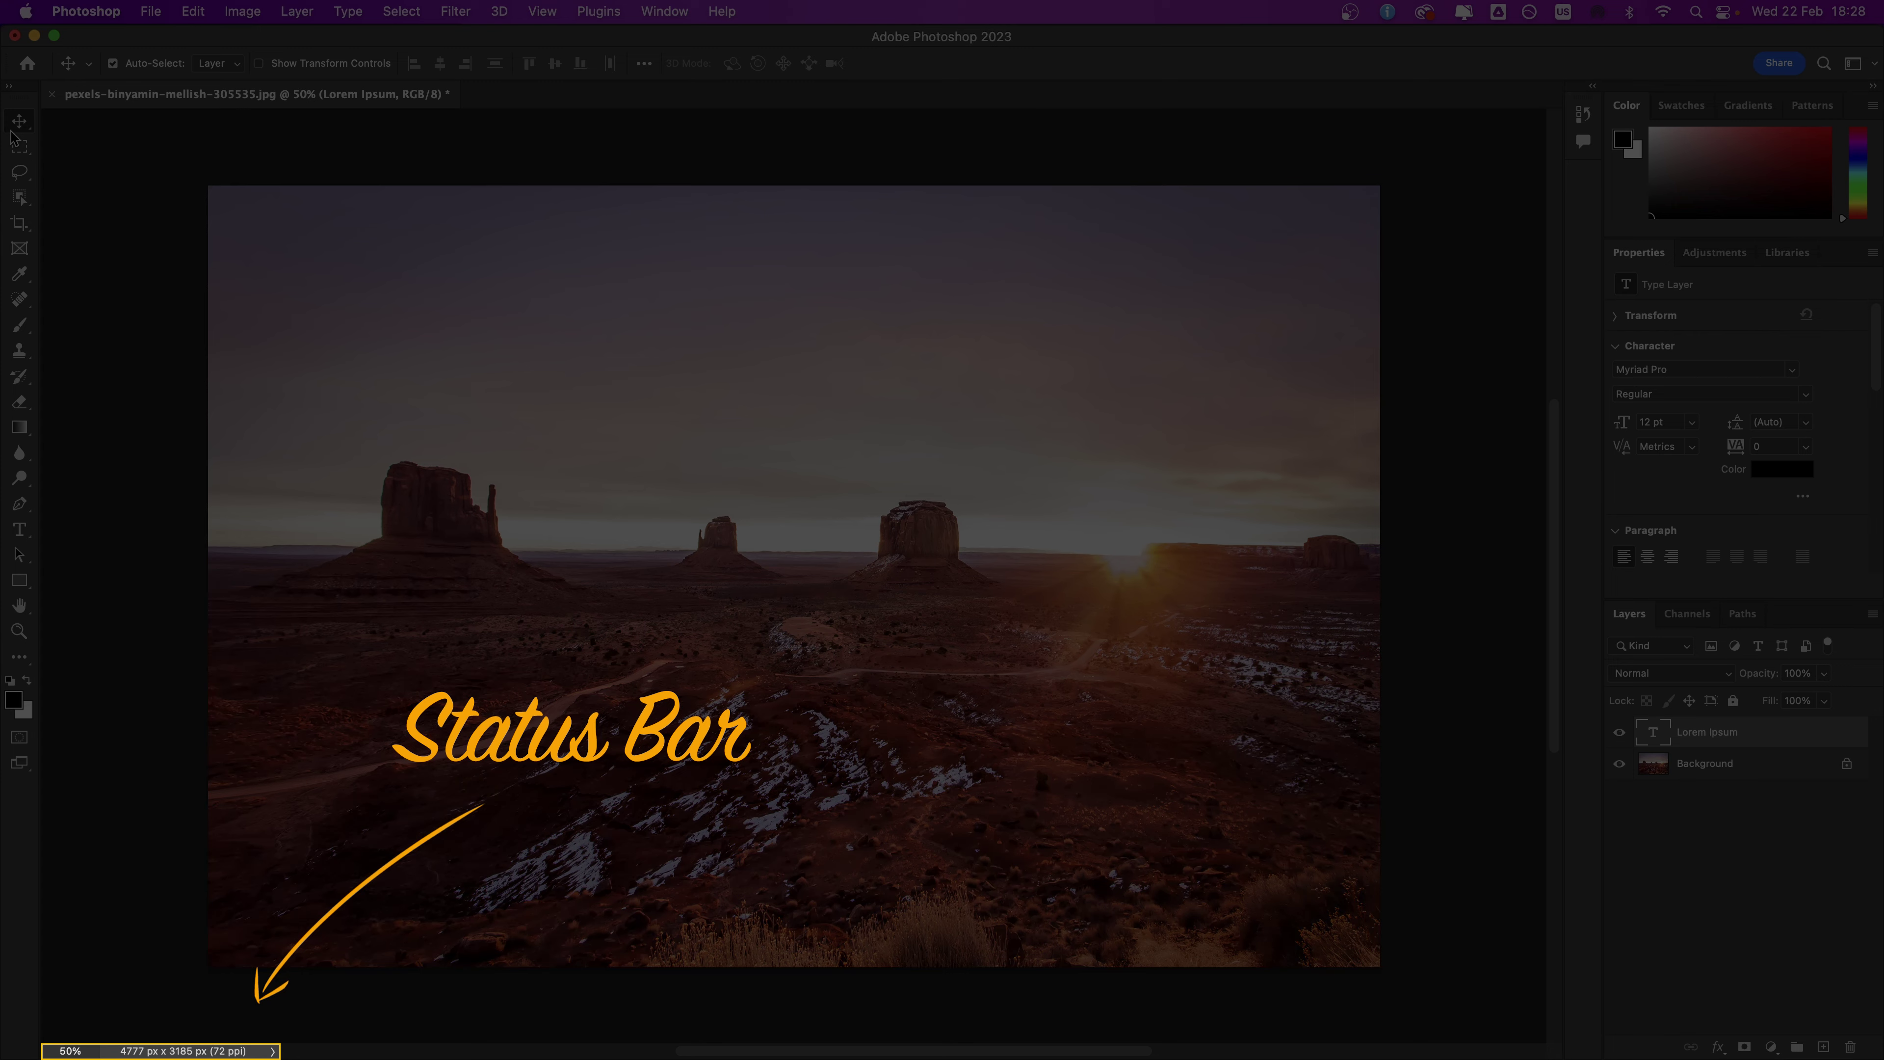
left_click(271, 1051)
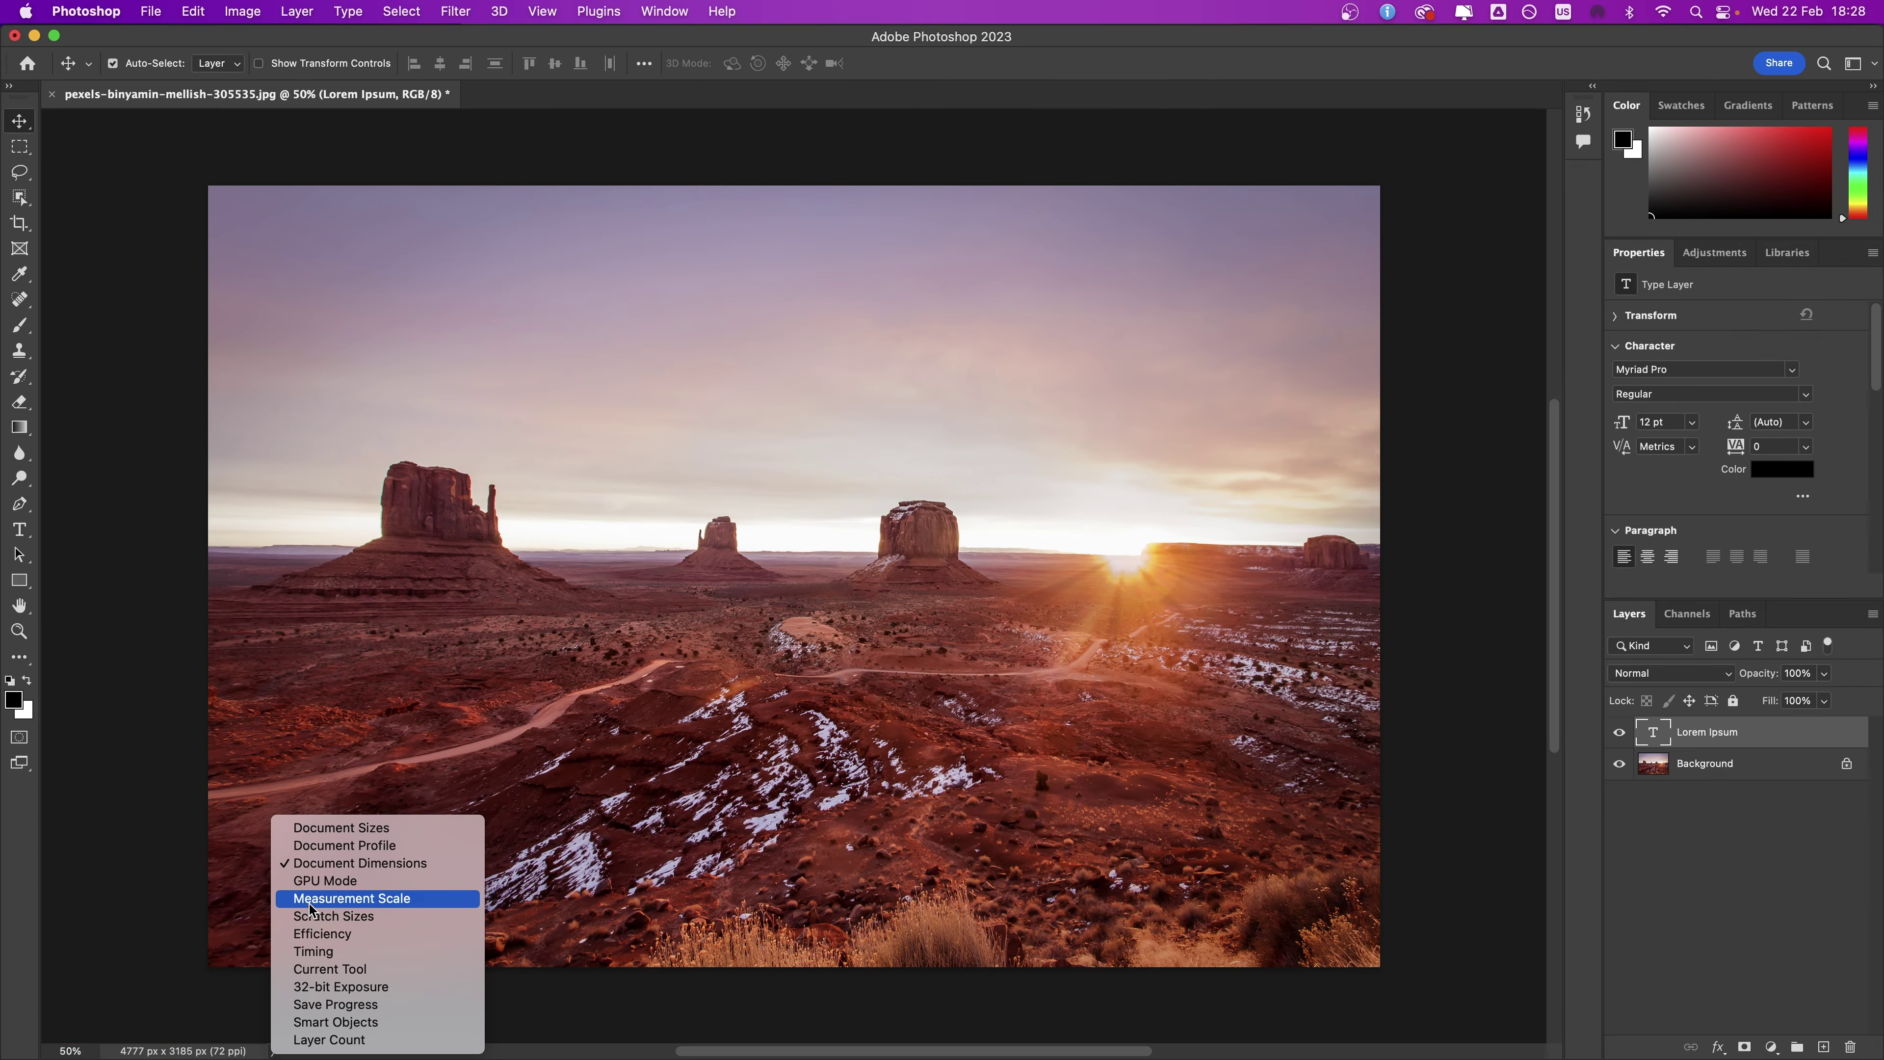
left_click(326, 828)
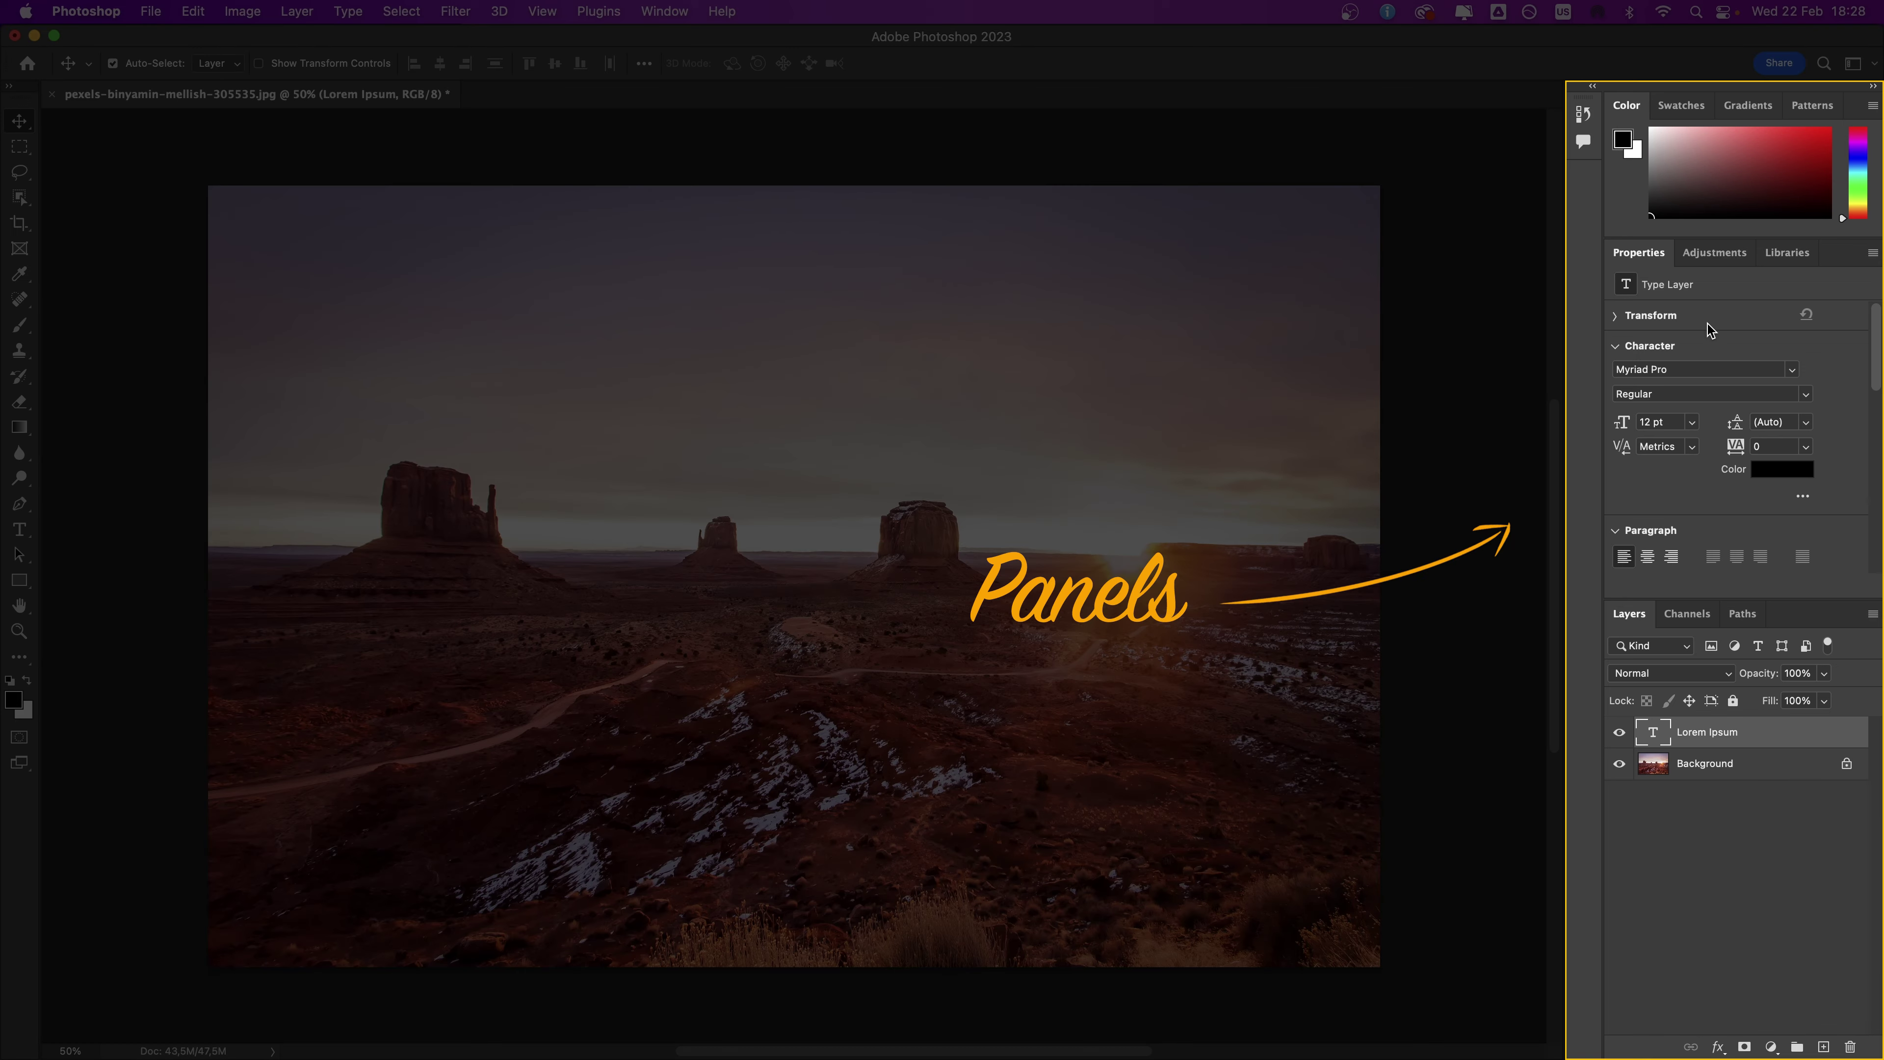
Step: Collapse Character, expand Transform, and dock Adjustments and Paths beside Libraries
left_click(1628, 348)
left_click(1620, 317)
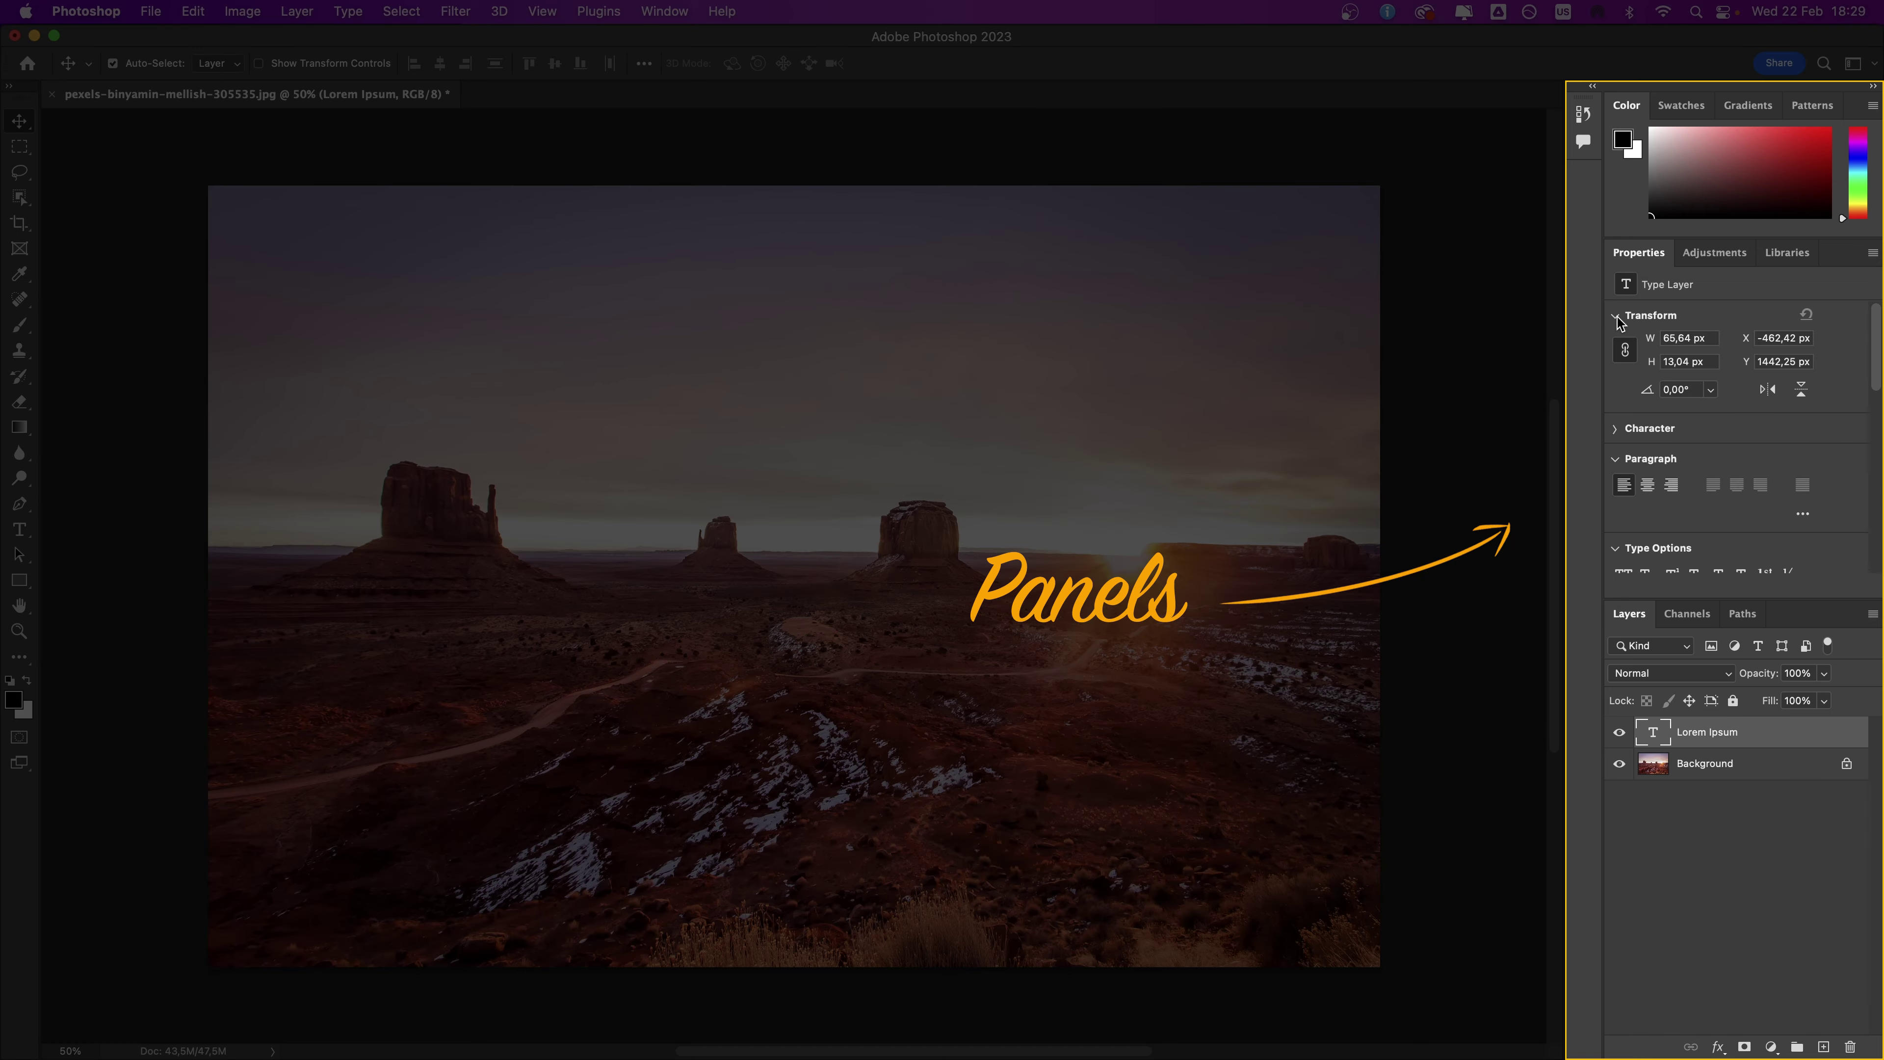
left_click(1716, 256)
left_click_drag(1716, 257, 1706, 378)
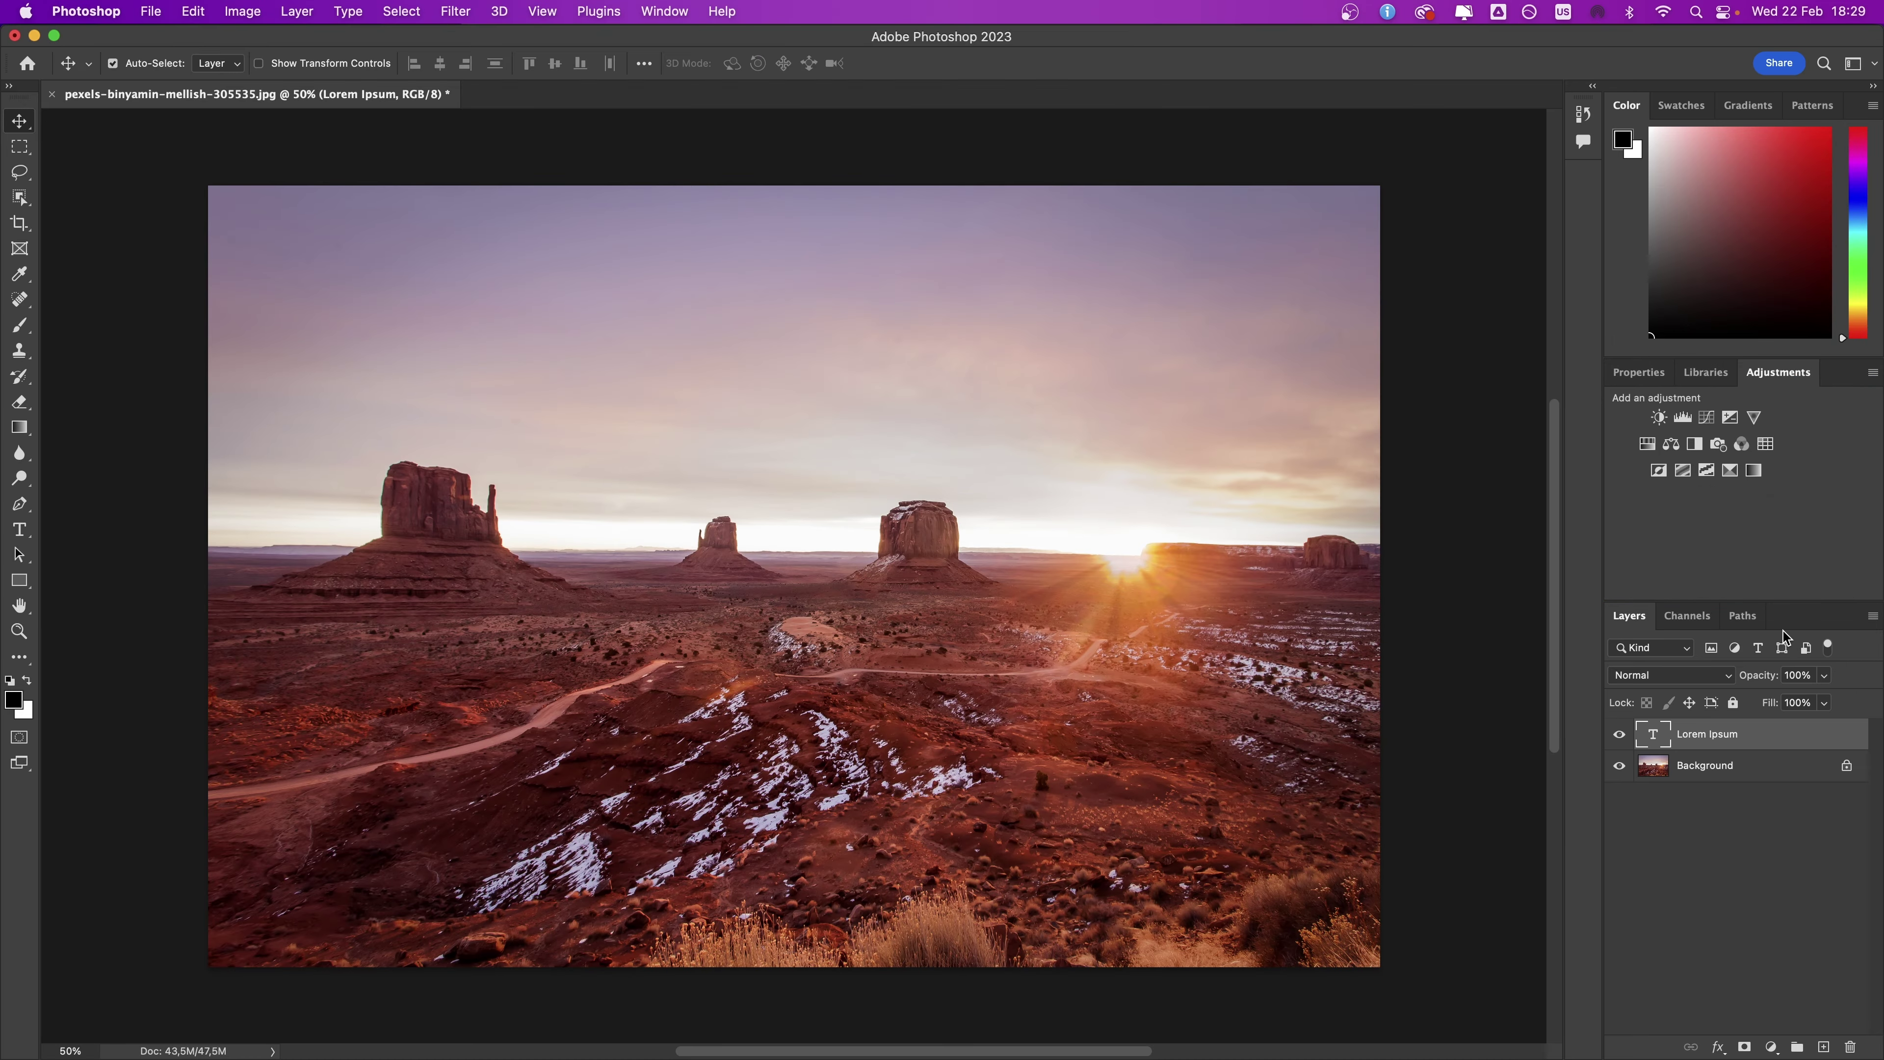
left_click_drag(1742, 615, 1826, 383)
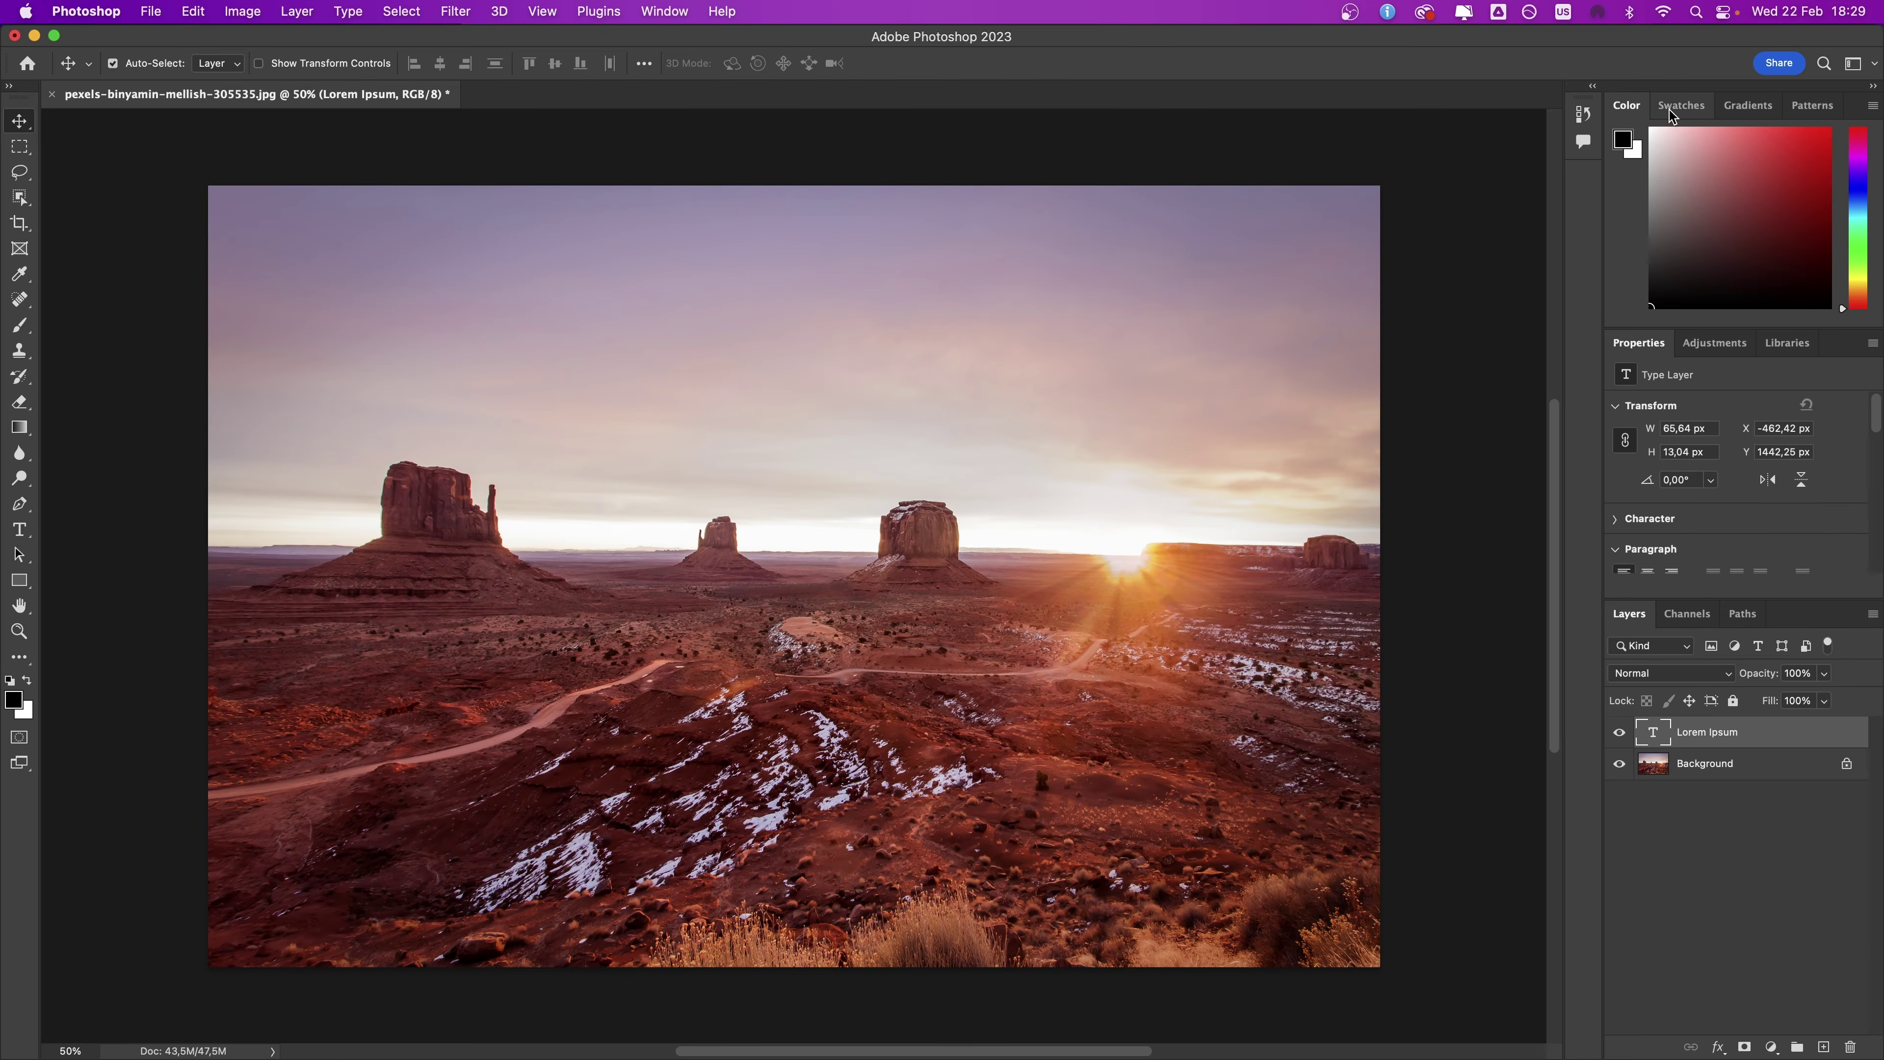
left_click(1682, 106)
left_click(1748, 106)
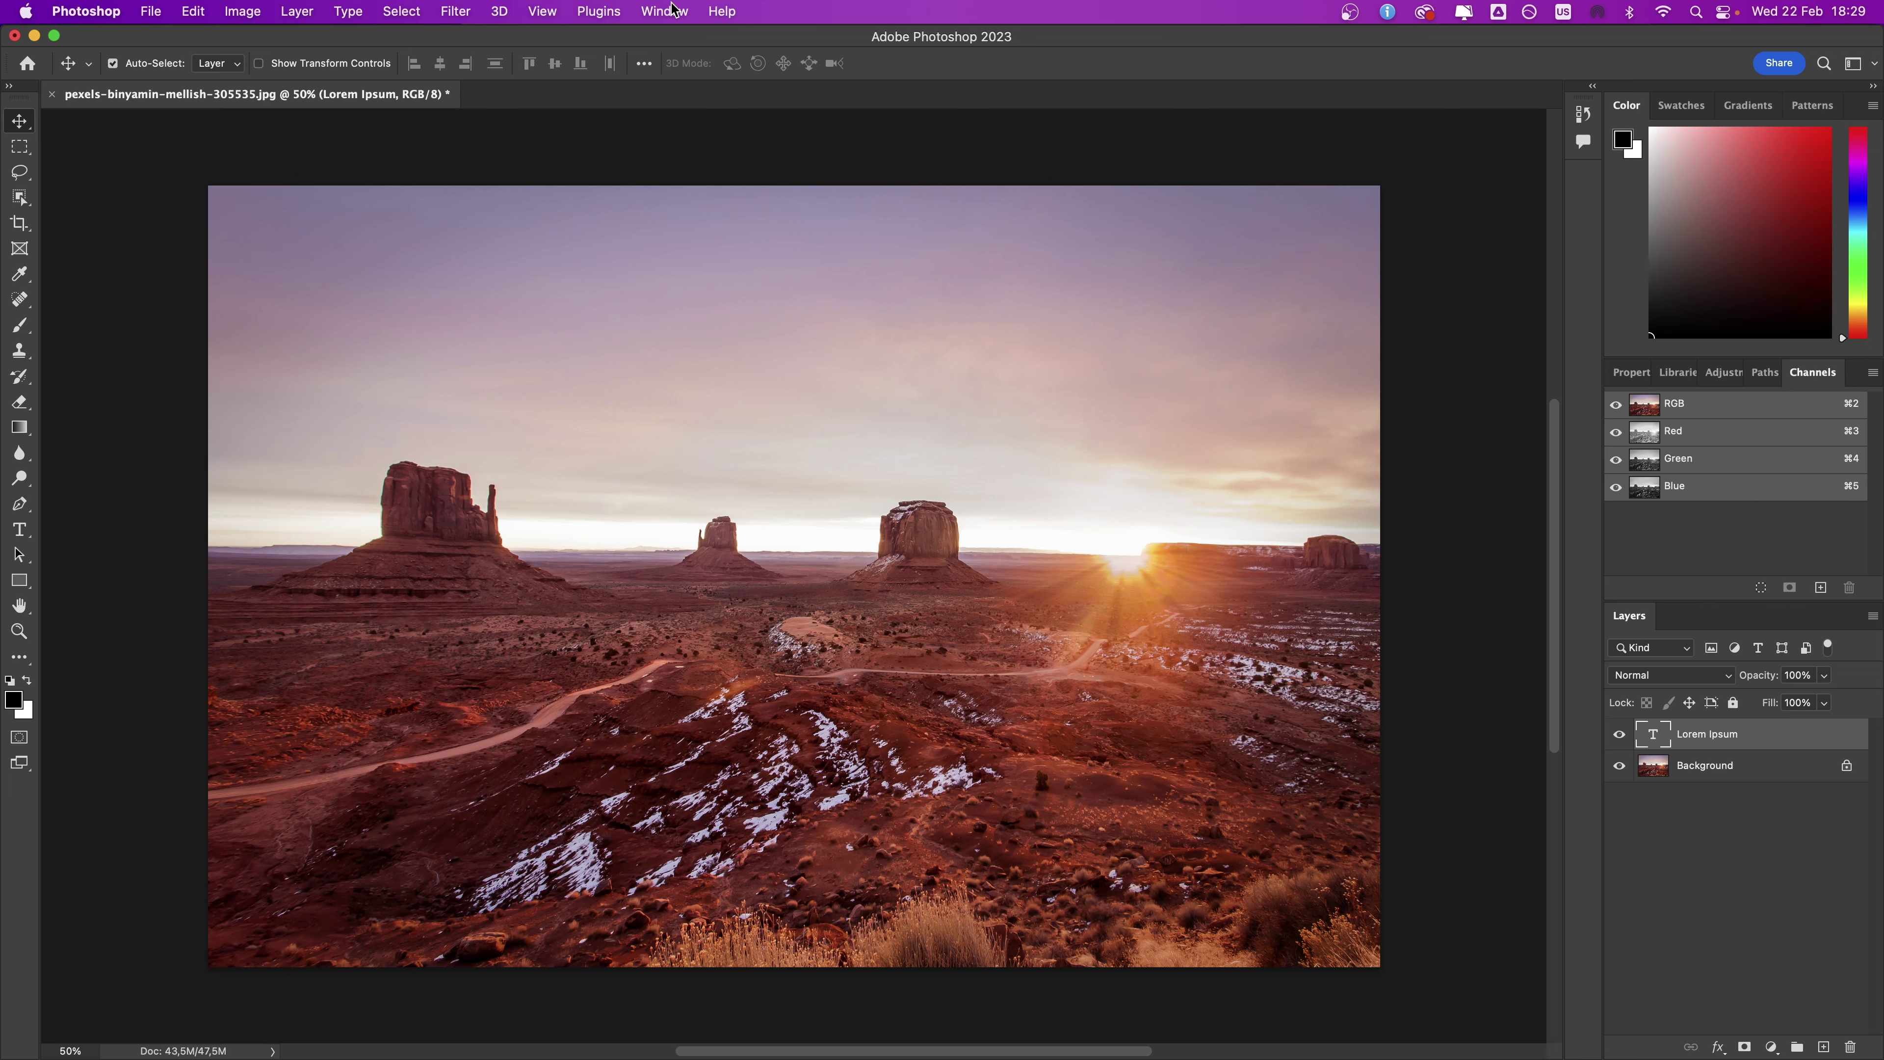
left_click(666, 10)
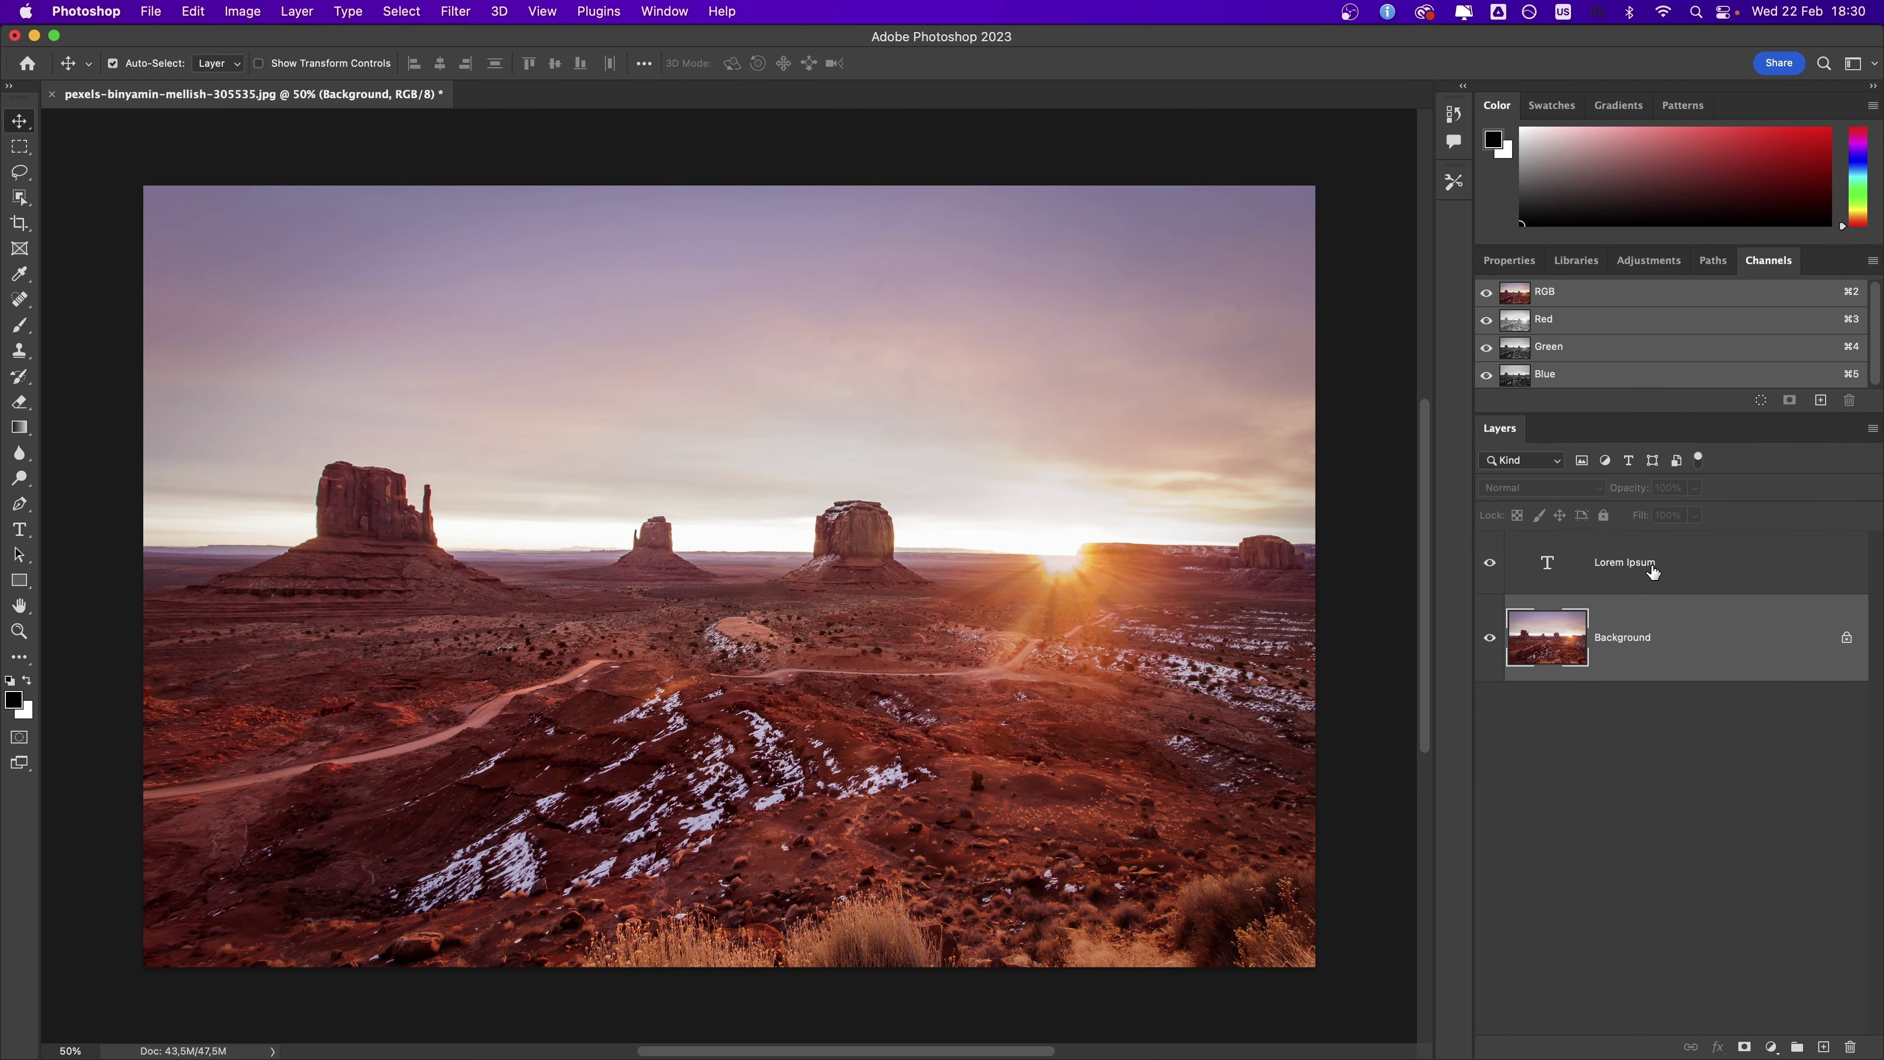
Step: Add two new empty layers above the Lorem Ipsum text and duplicate Layer 2
left_click(1652, 571)
left_click(1632, 657)
left_click(1548, 567)
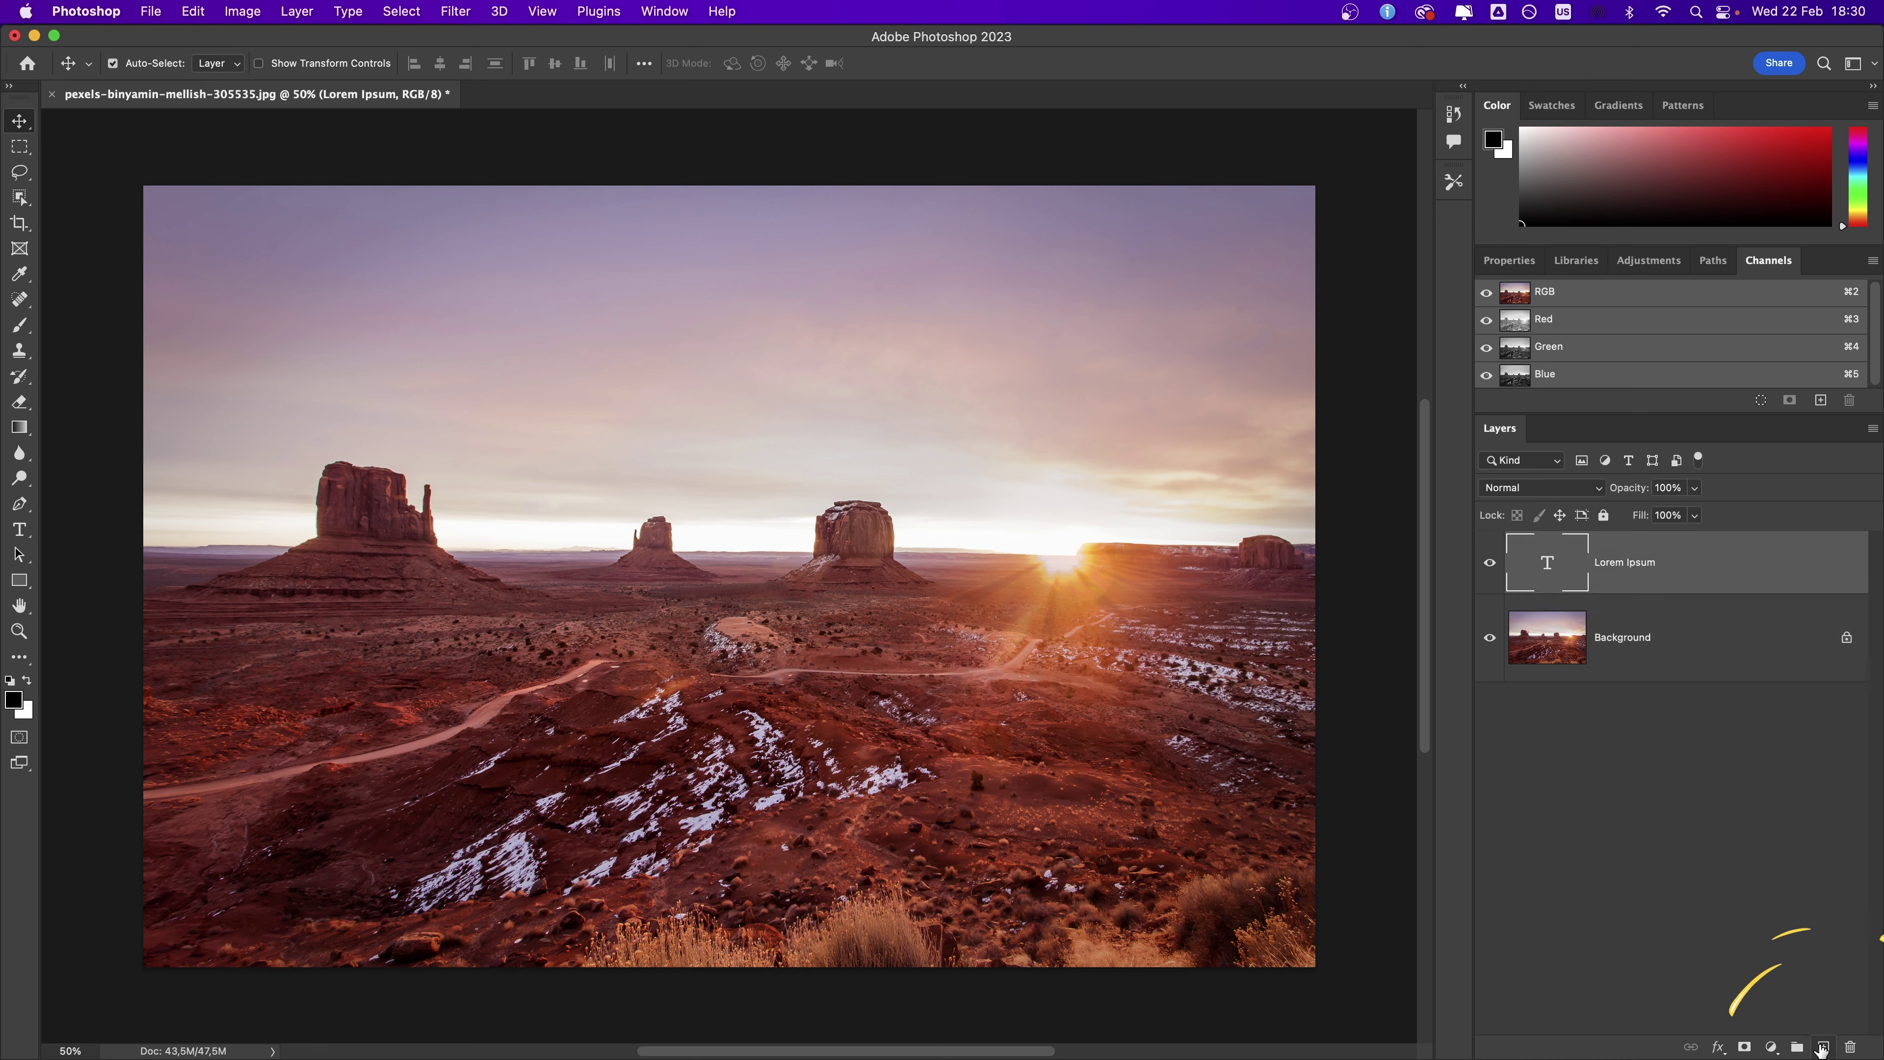
left_click(1822, 1046)
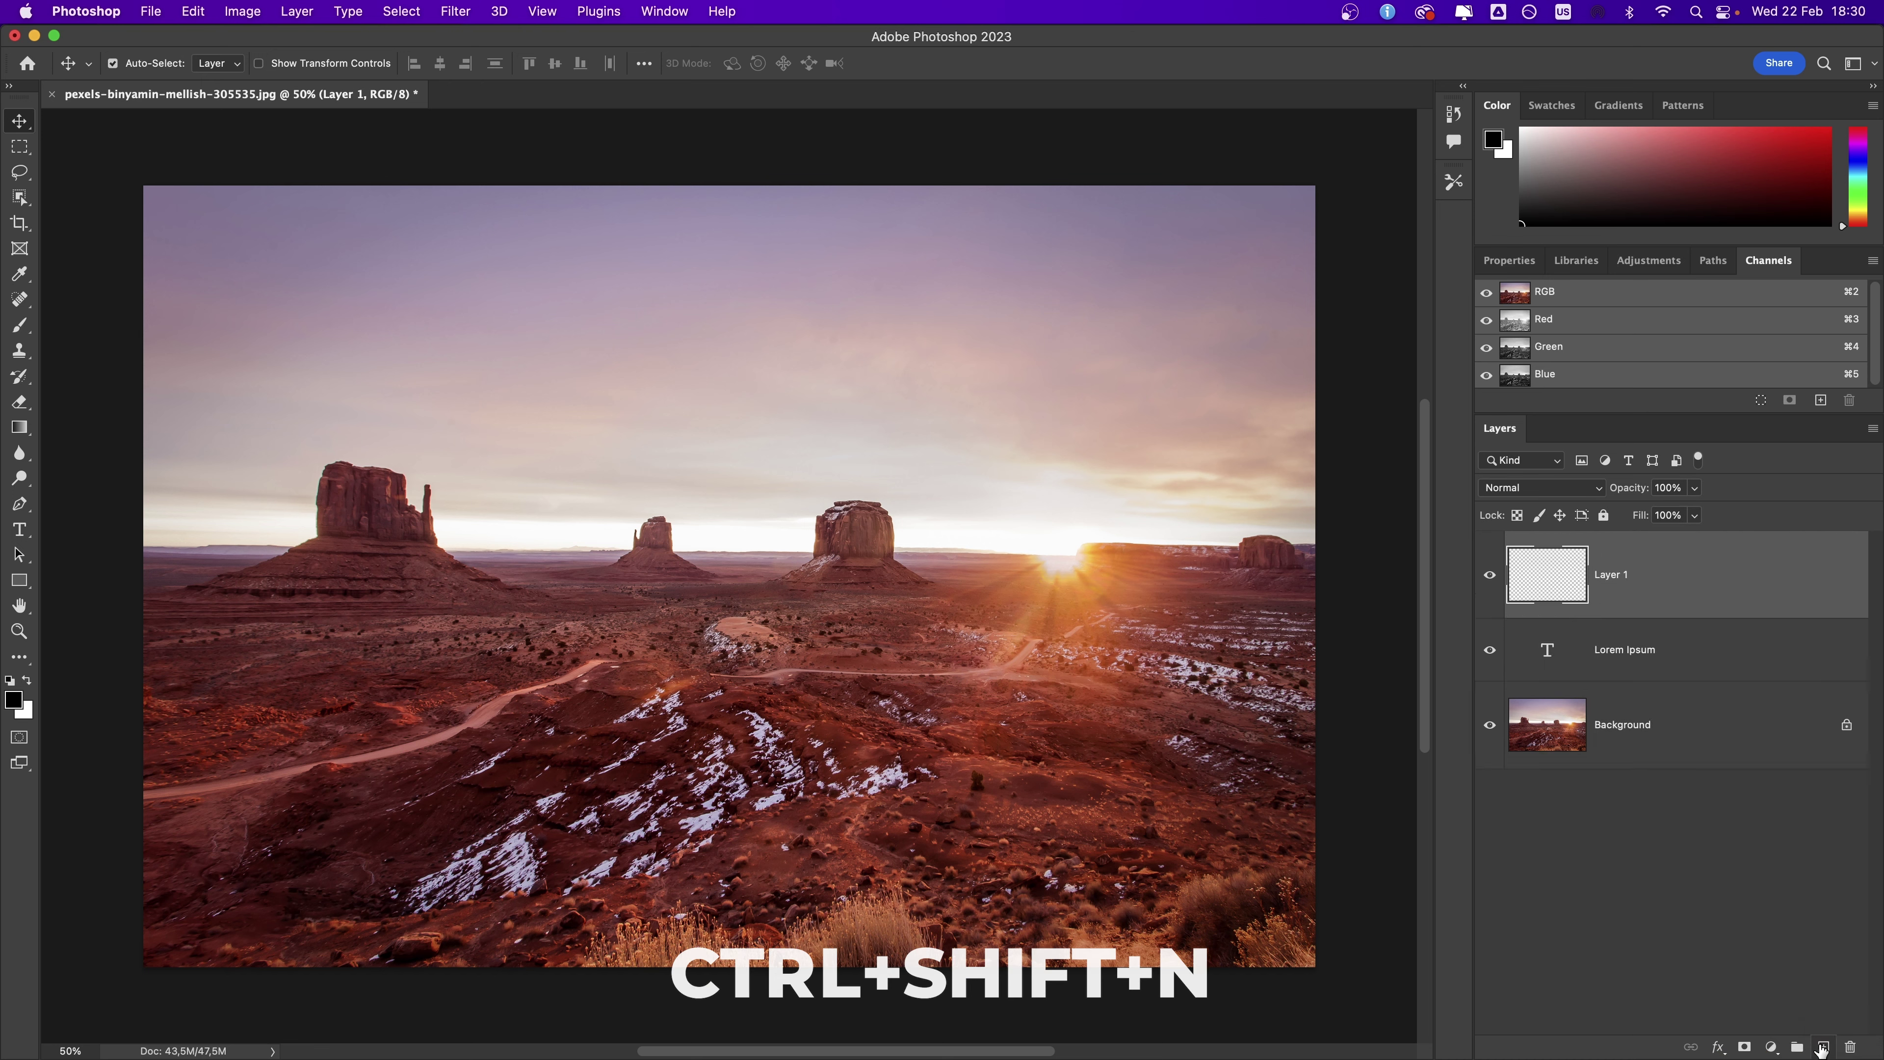
key("ctrl+shift+n")
key("Return")
key("ctrl+j")
key("ctrl+j")
key("ctrl+j")
Step: Merge the Layer 2 copies and Layer 2 into a single layer
left_click(1624, 748, "shift")
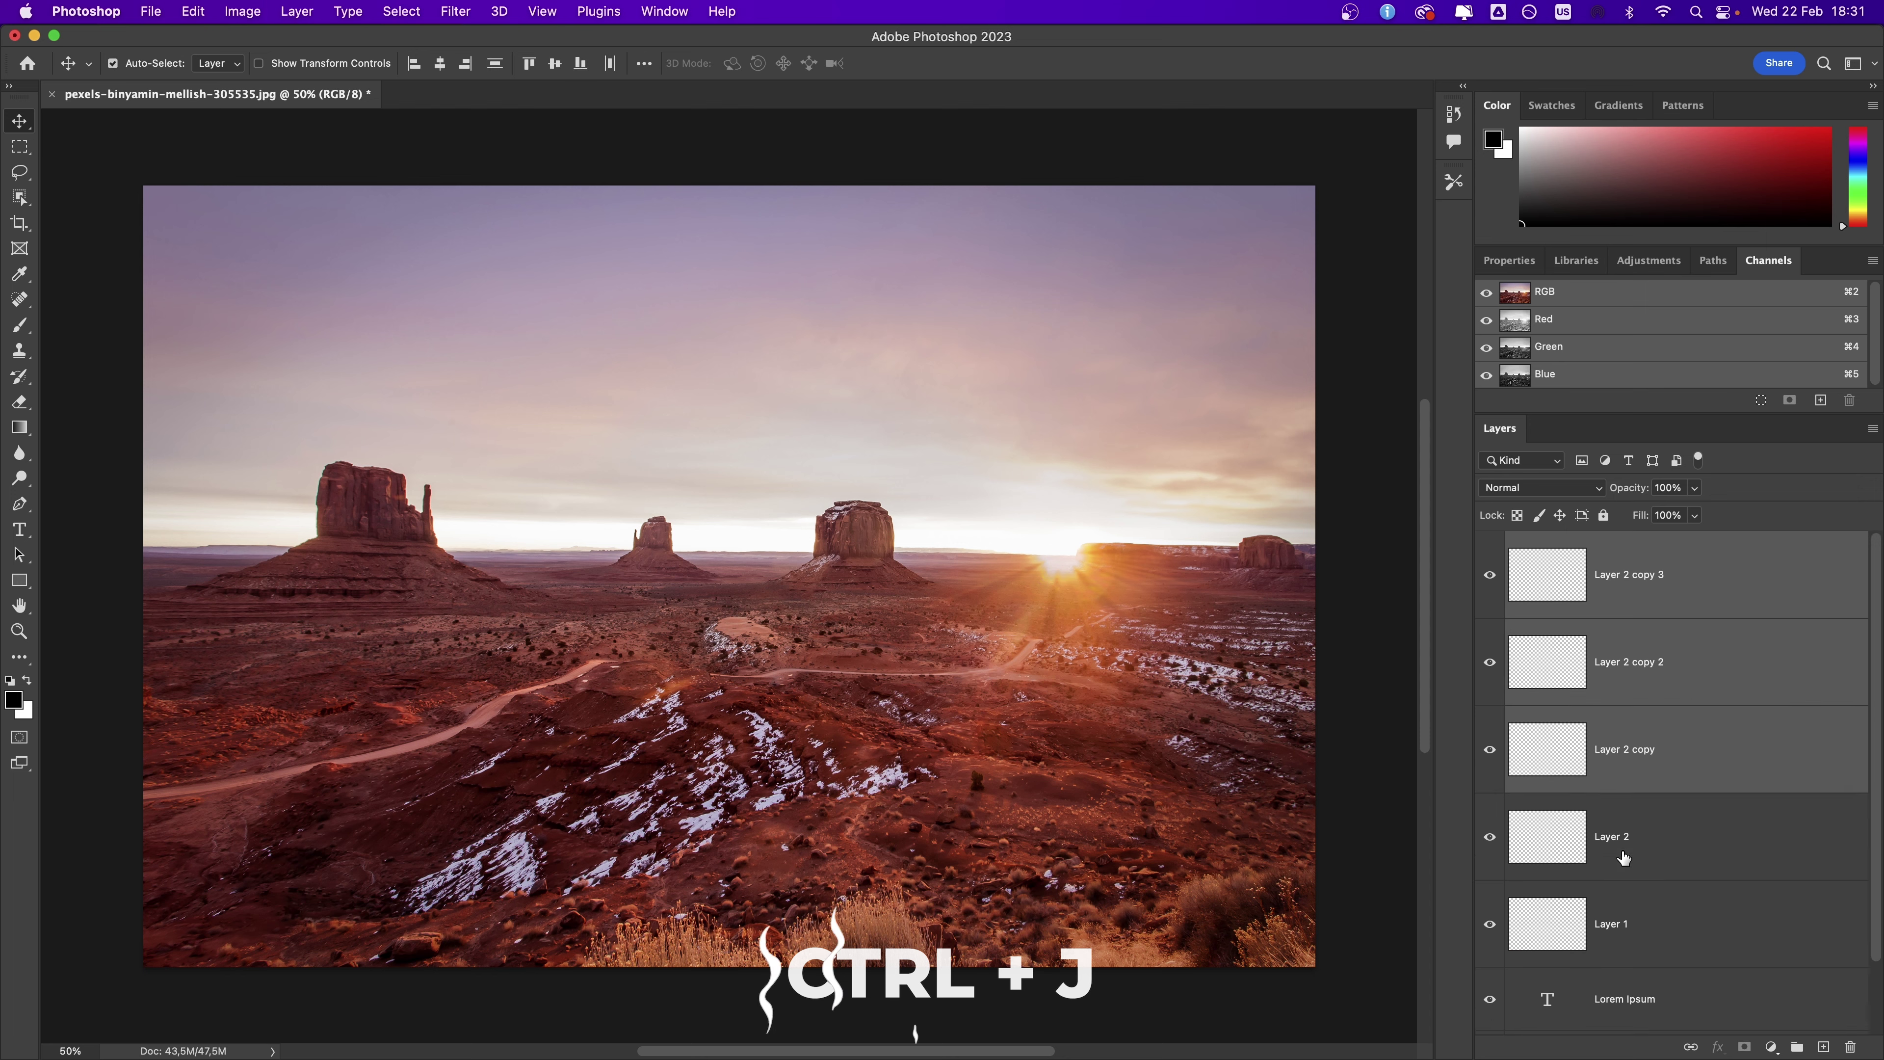
left_click(1623, 857, "shift")
right_click(1639, 594)
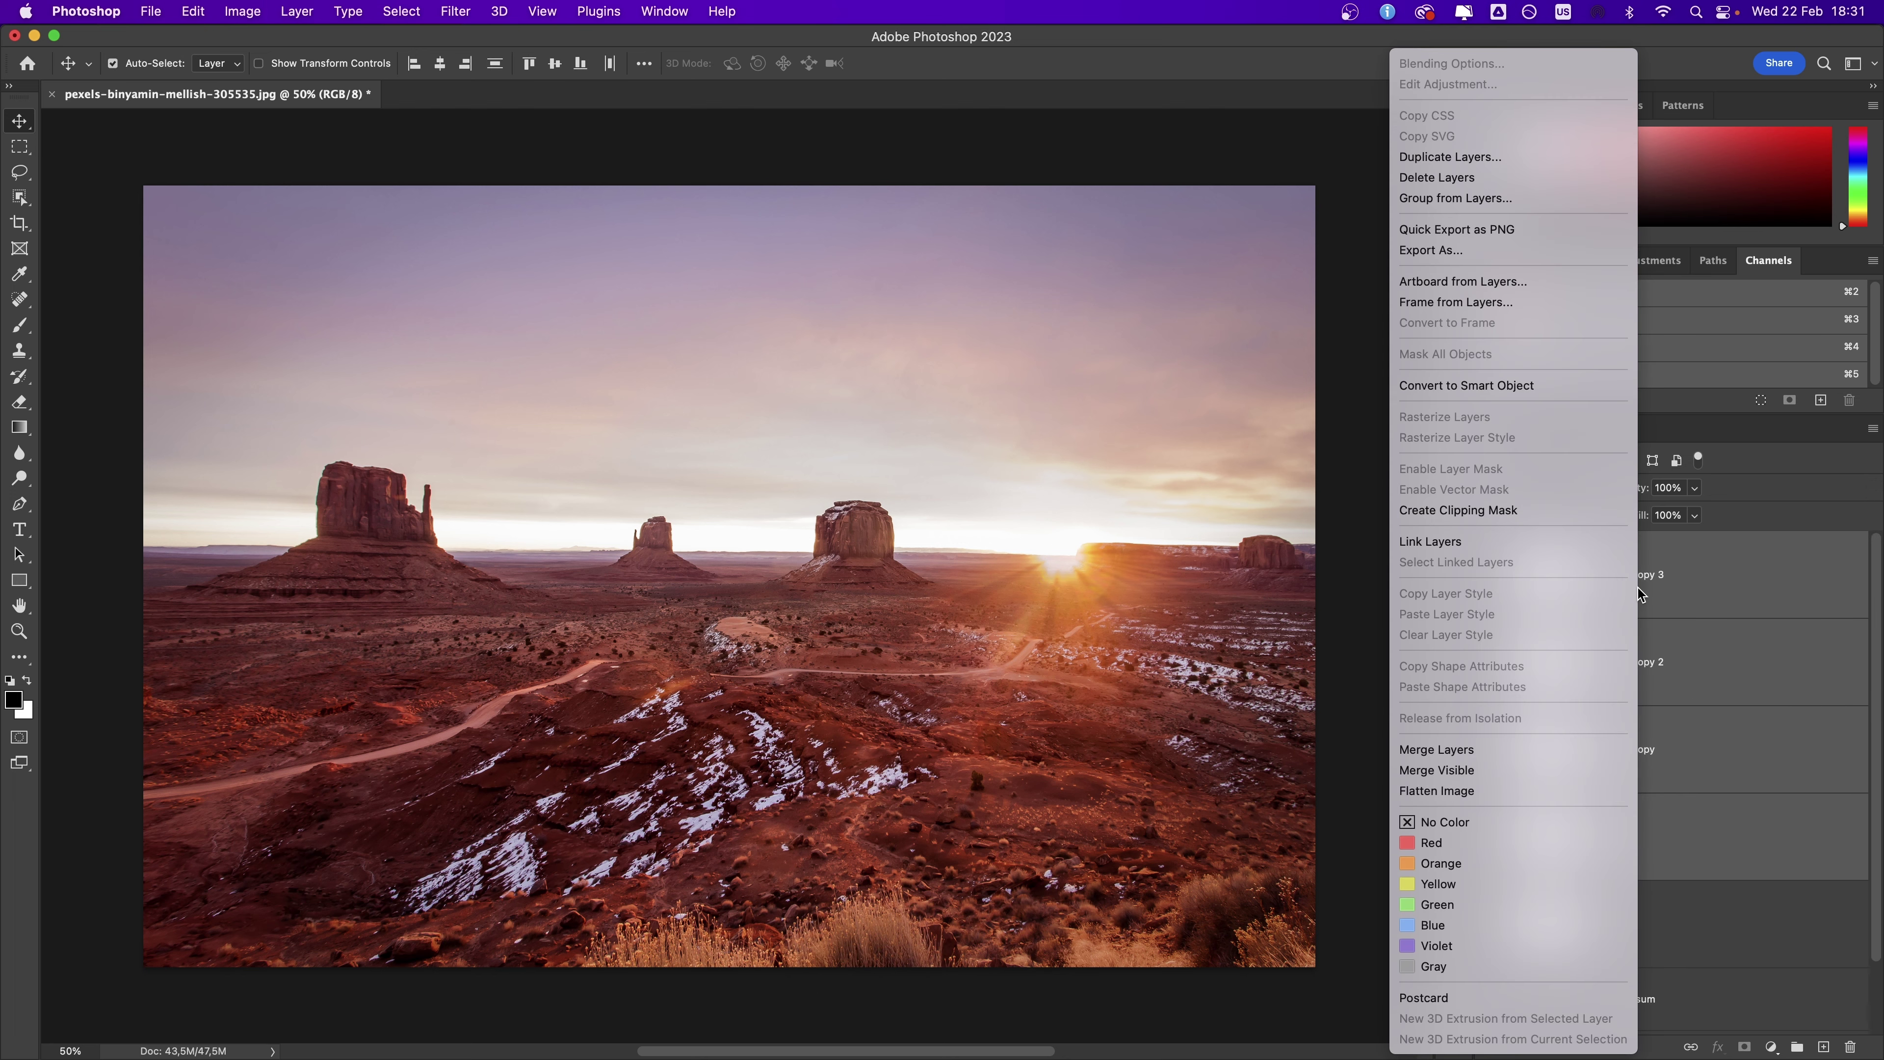
left_click(1536, 748)
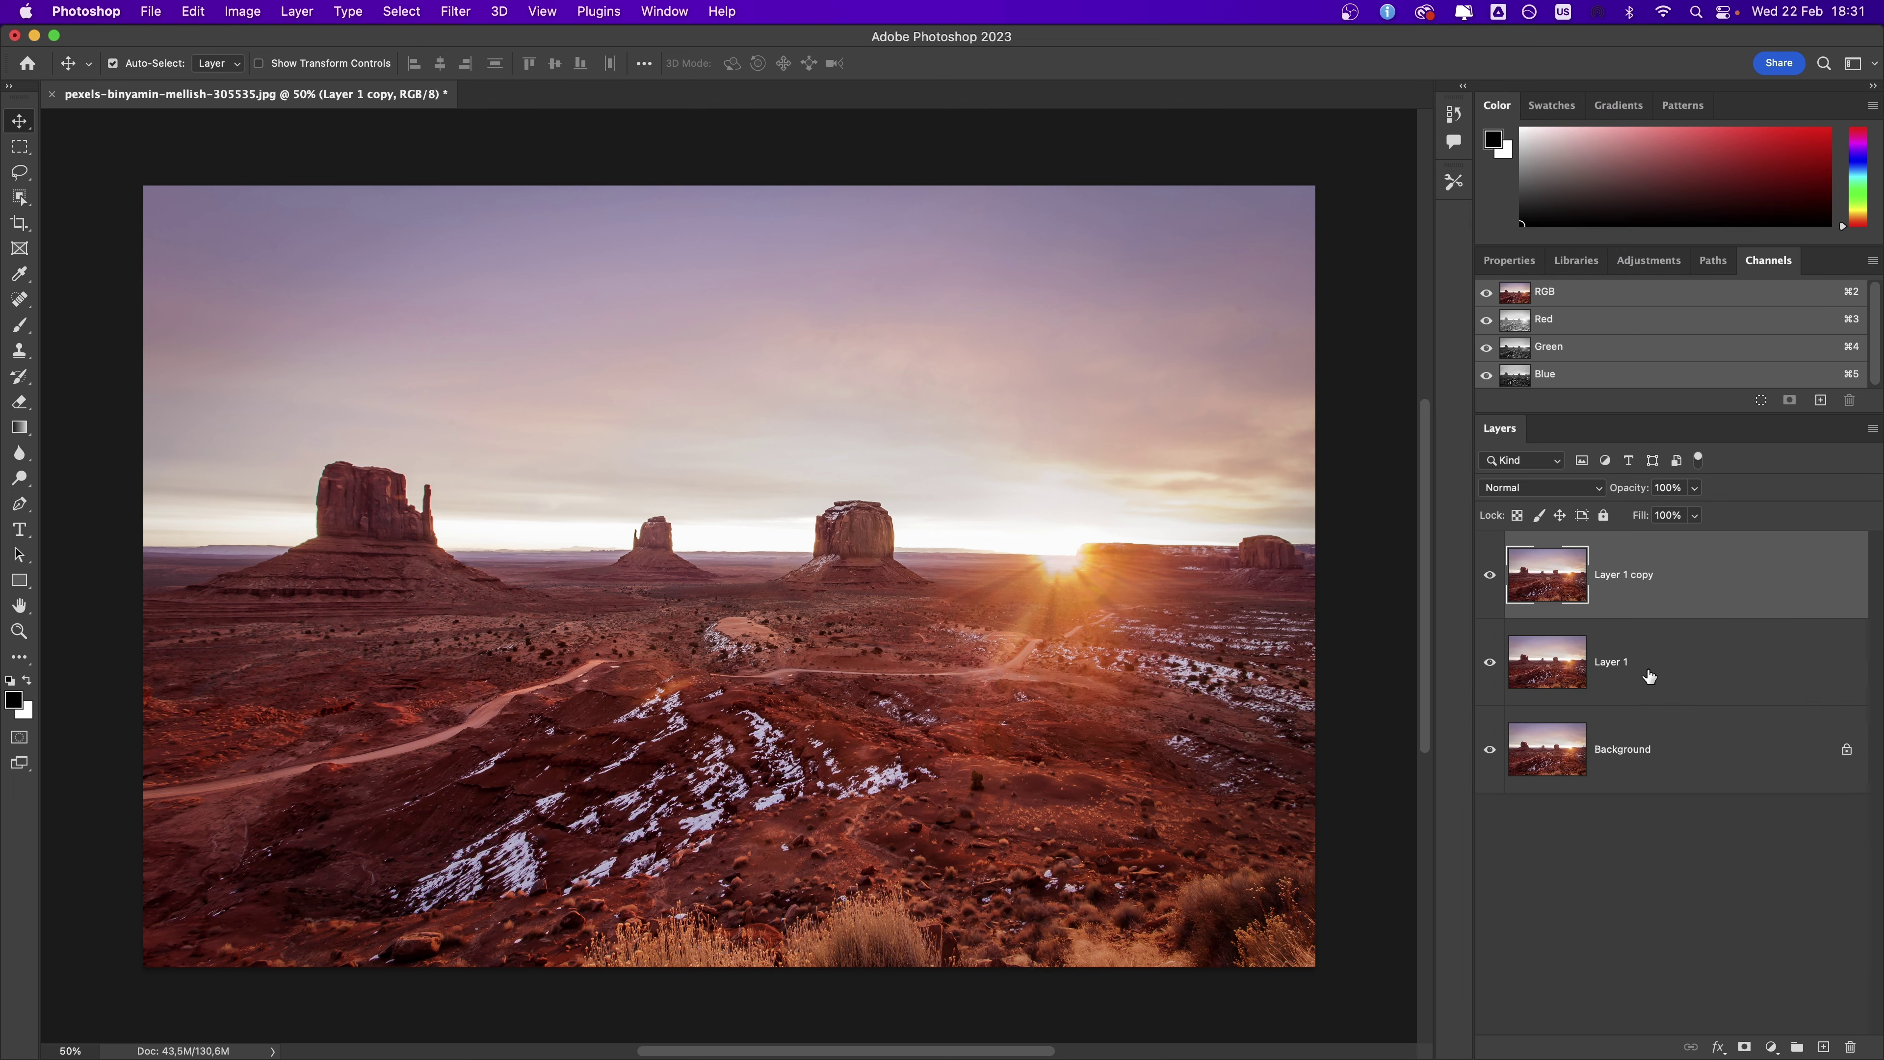
Step: Group the two copied landscape layers into Group 1
left_click(297, 11)
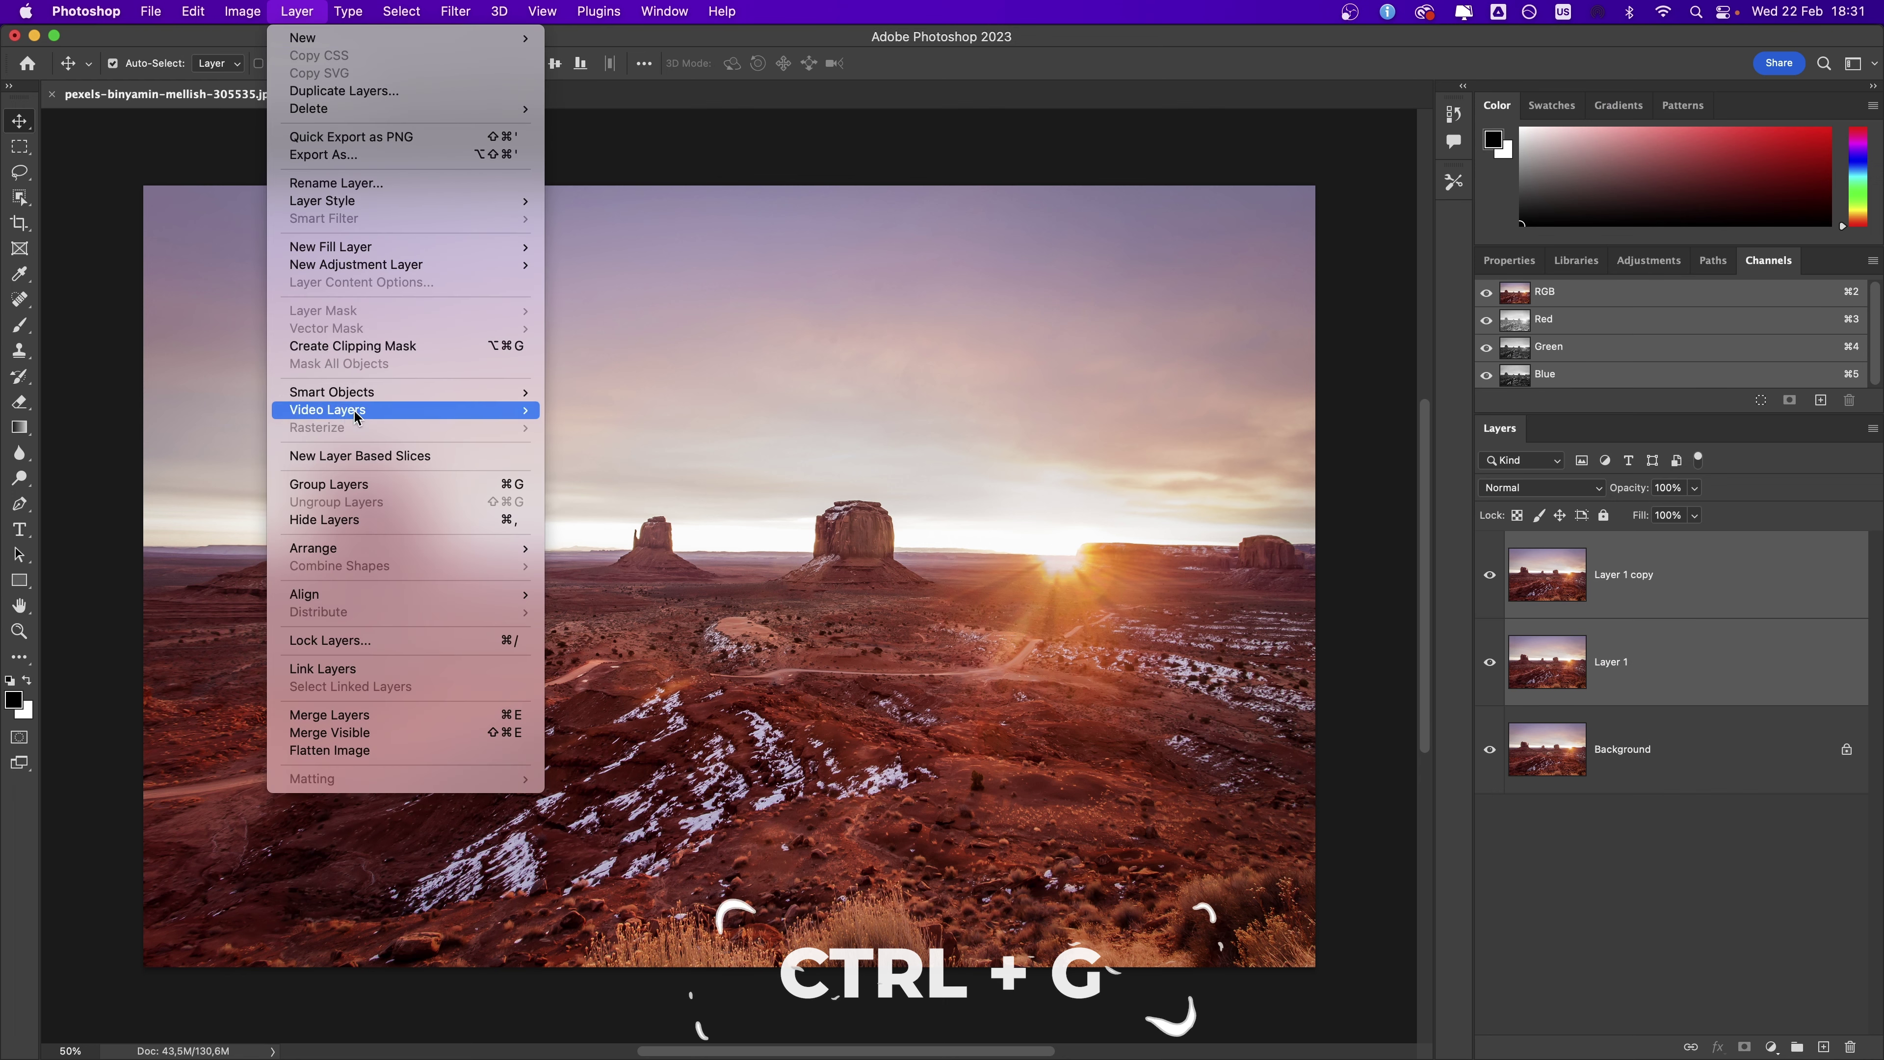
key("Escape")
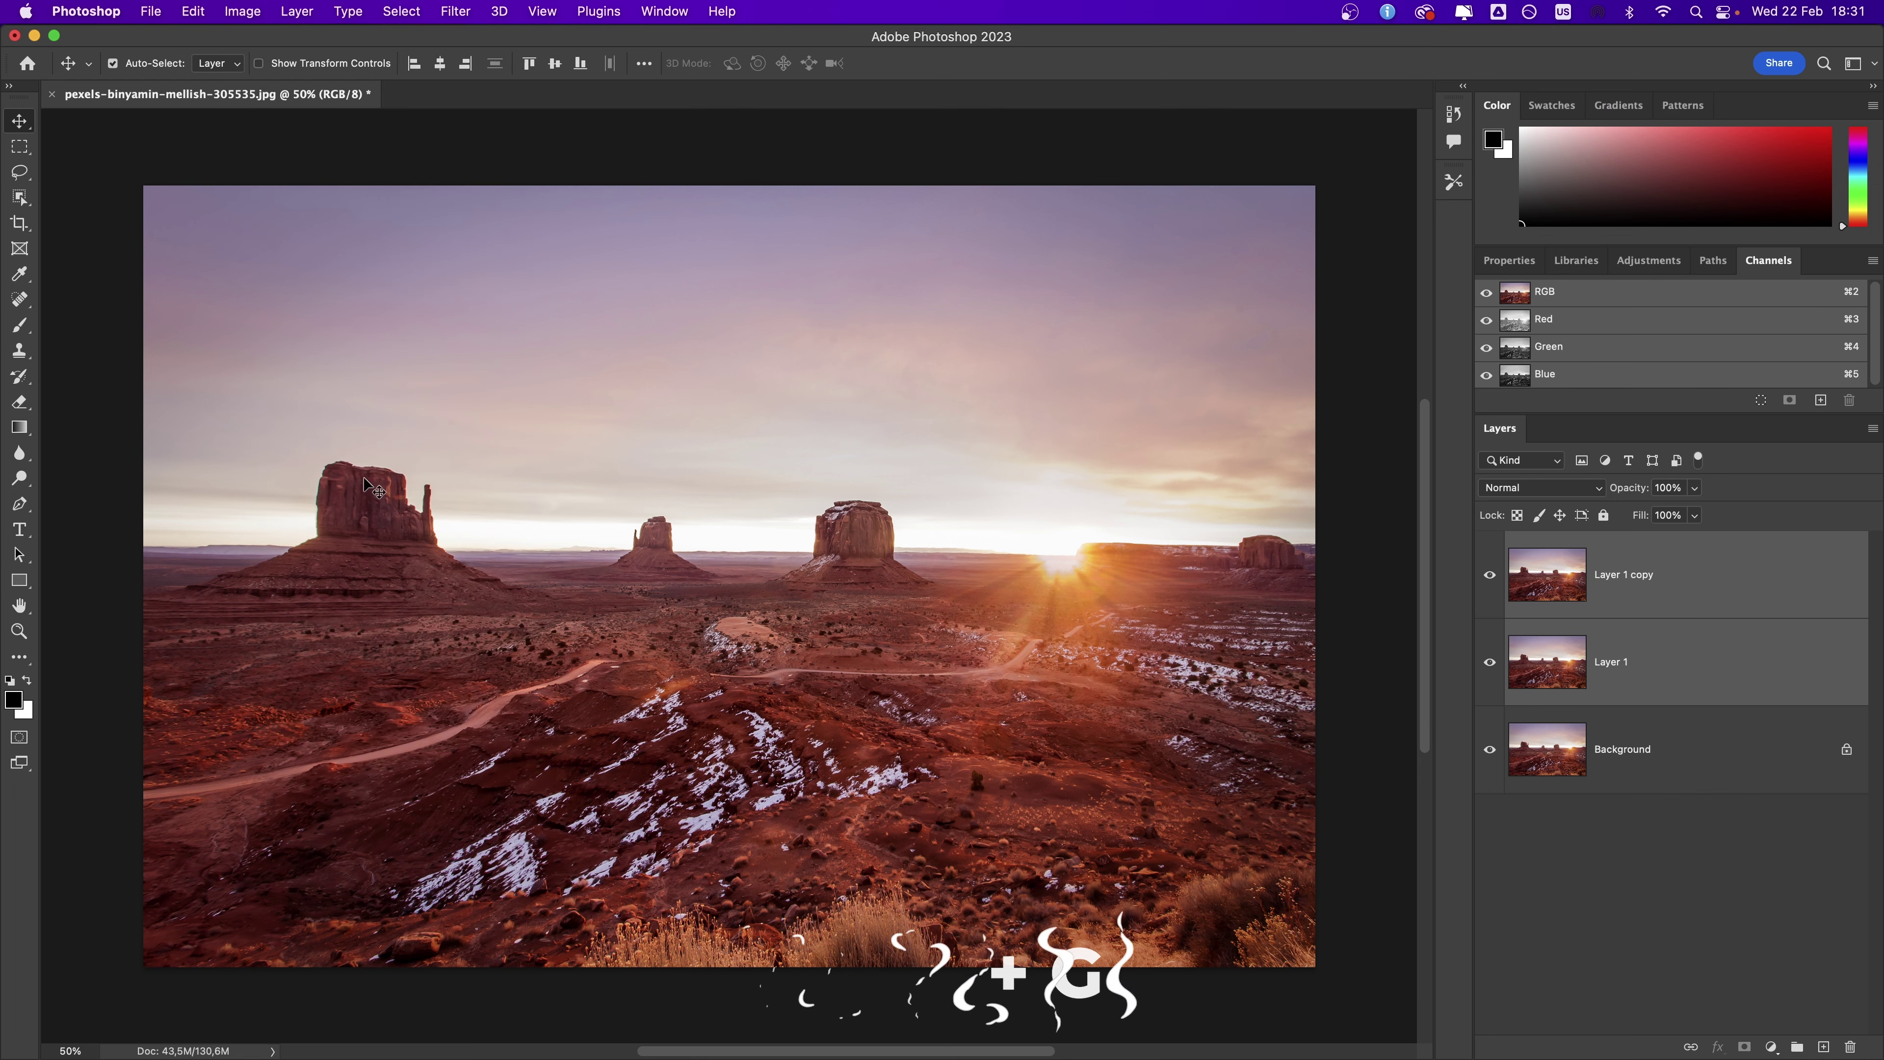
right_click(1711, 653)
left_click(1544, 202)
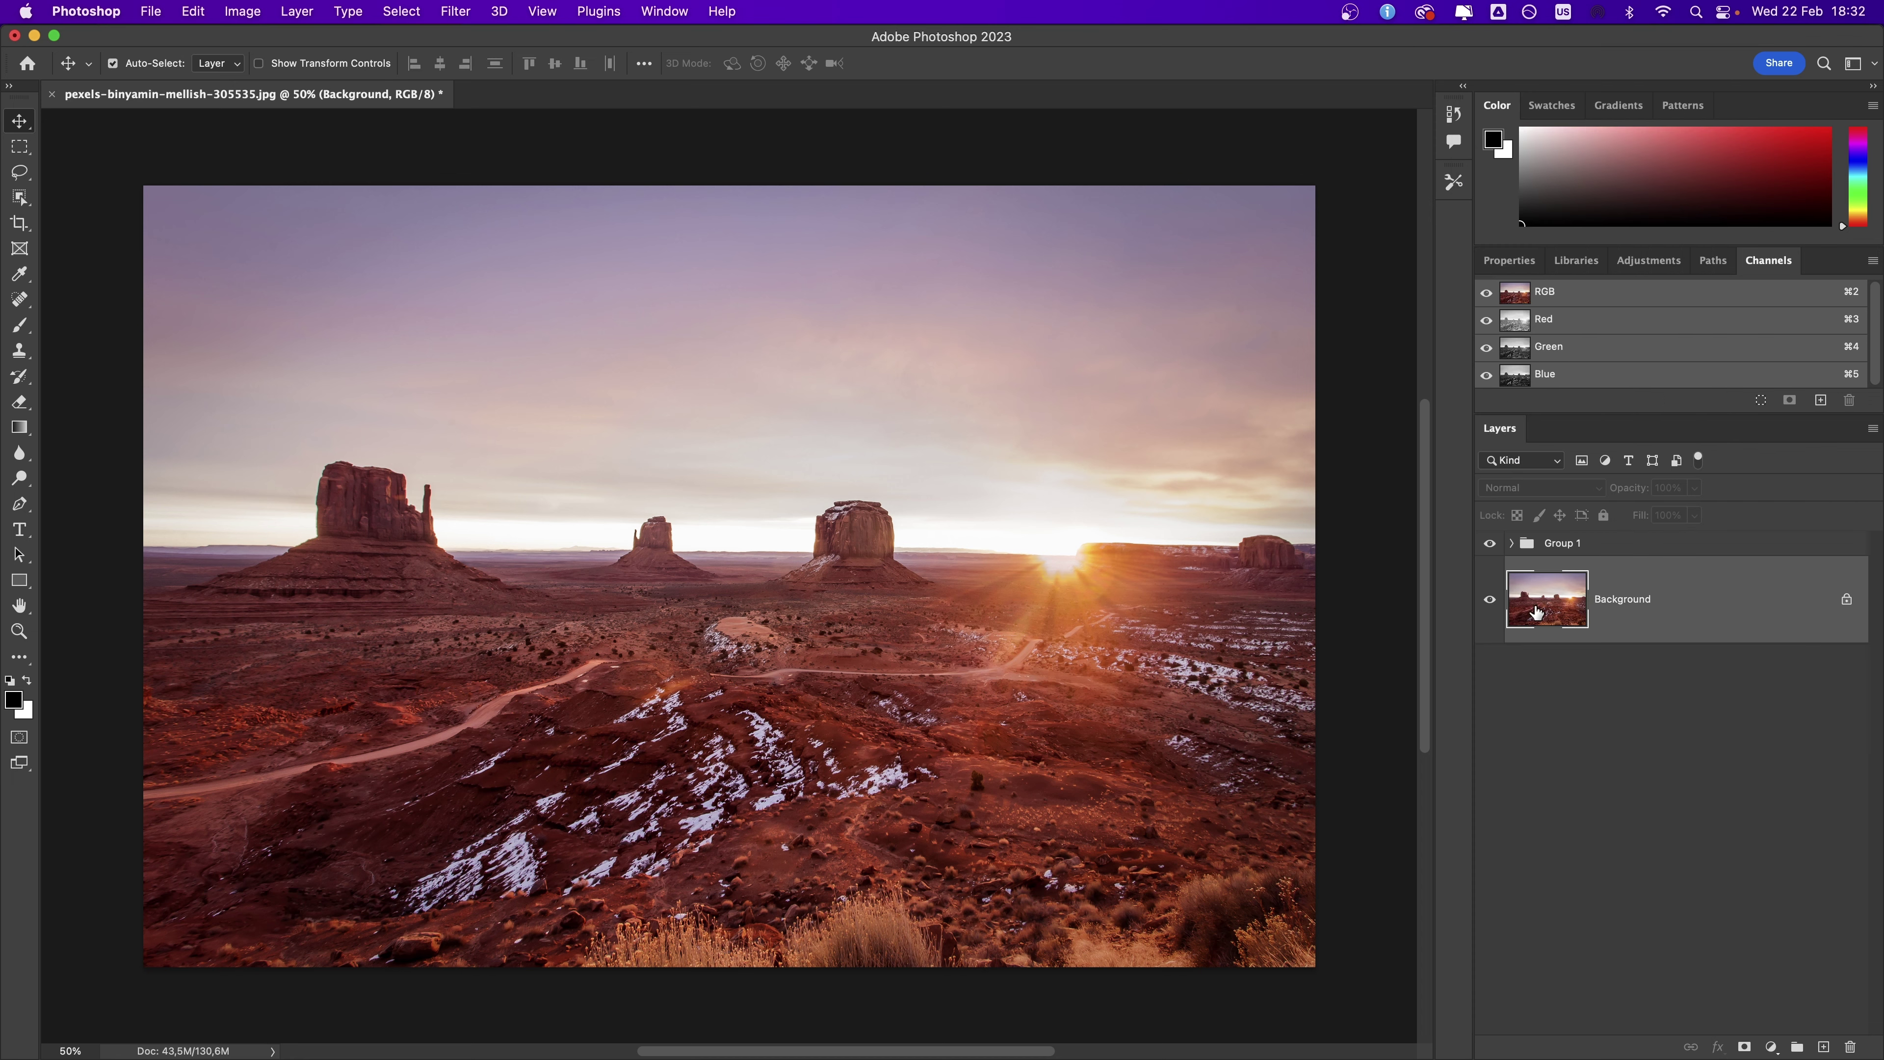
Step: Unlock the Background as a normal layer named Background from Layer
double_click(1540, 610)
type("Background from Layer")
key("Return")
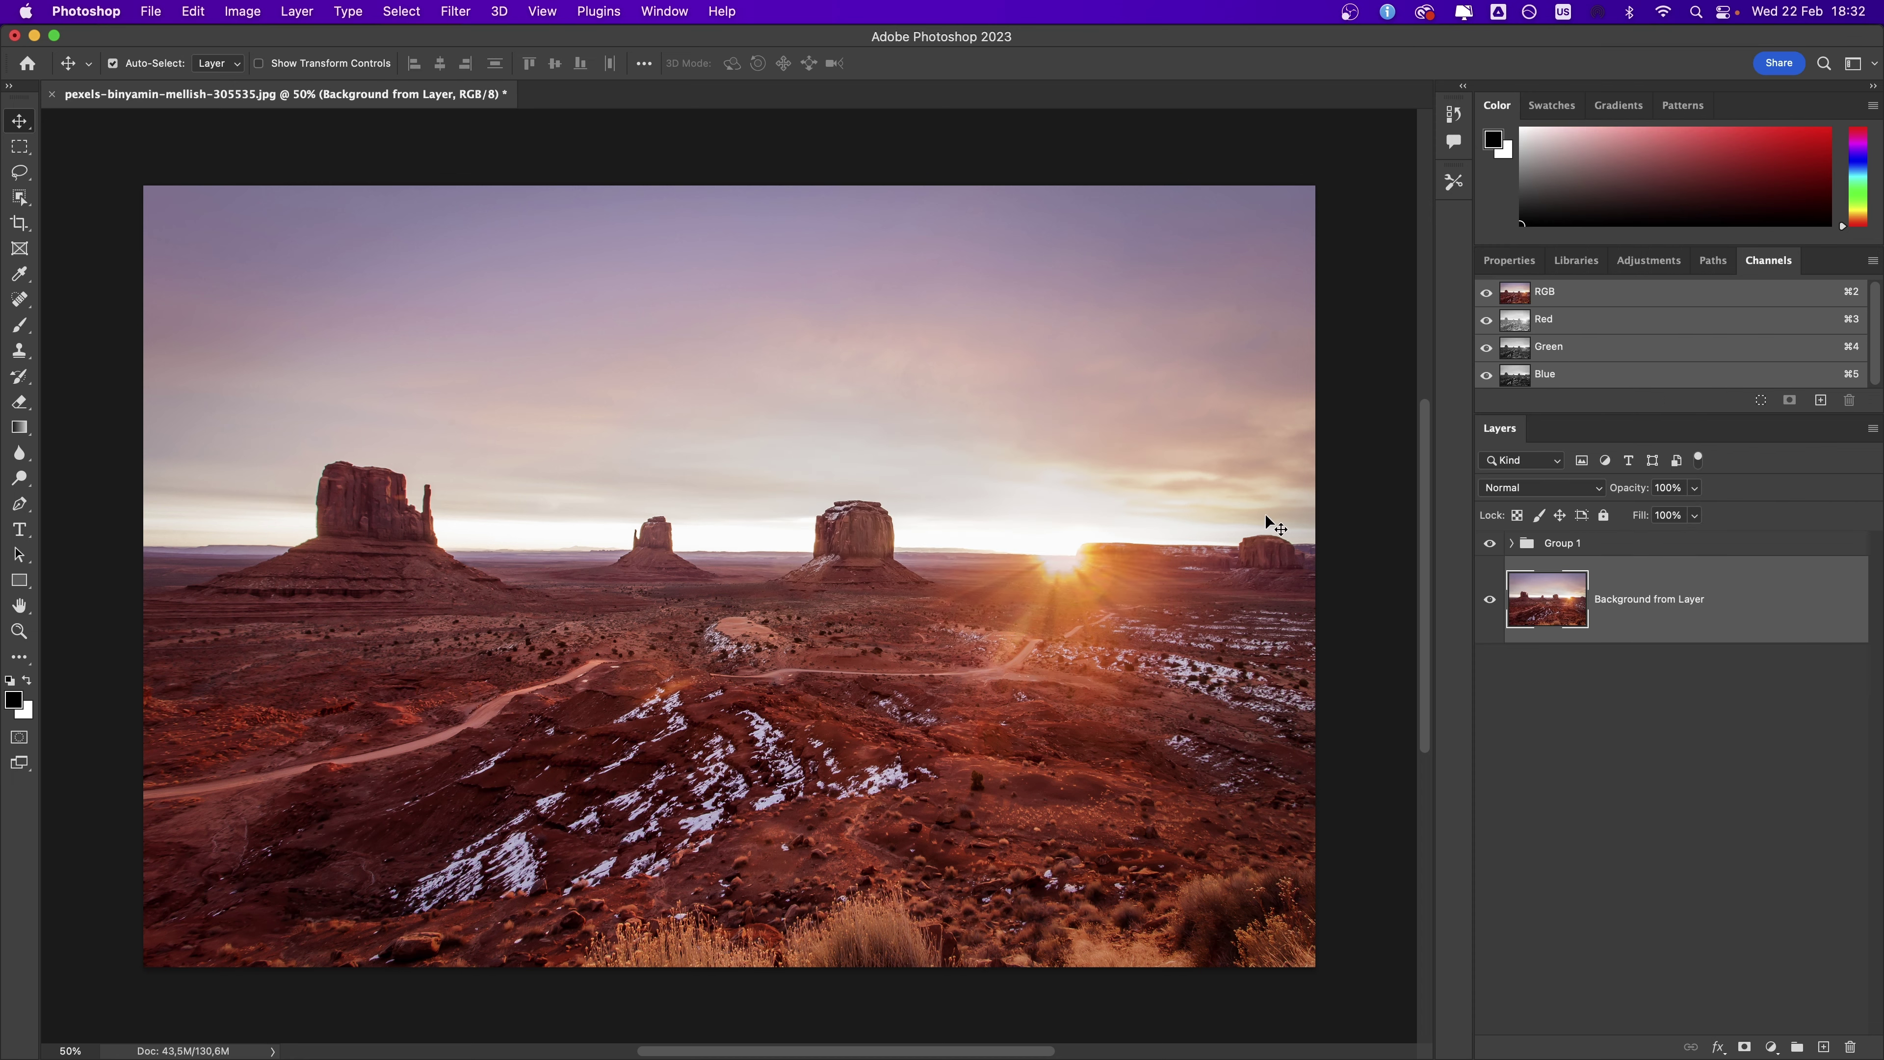
Step: Start a free transform (Cmd+T) on the landscape layer and list its transform modes
left_click(193, 11)
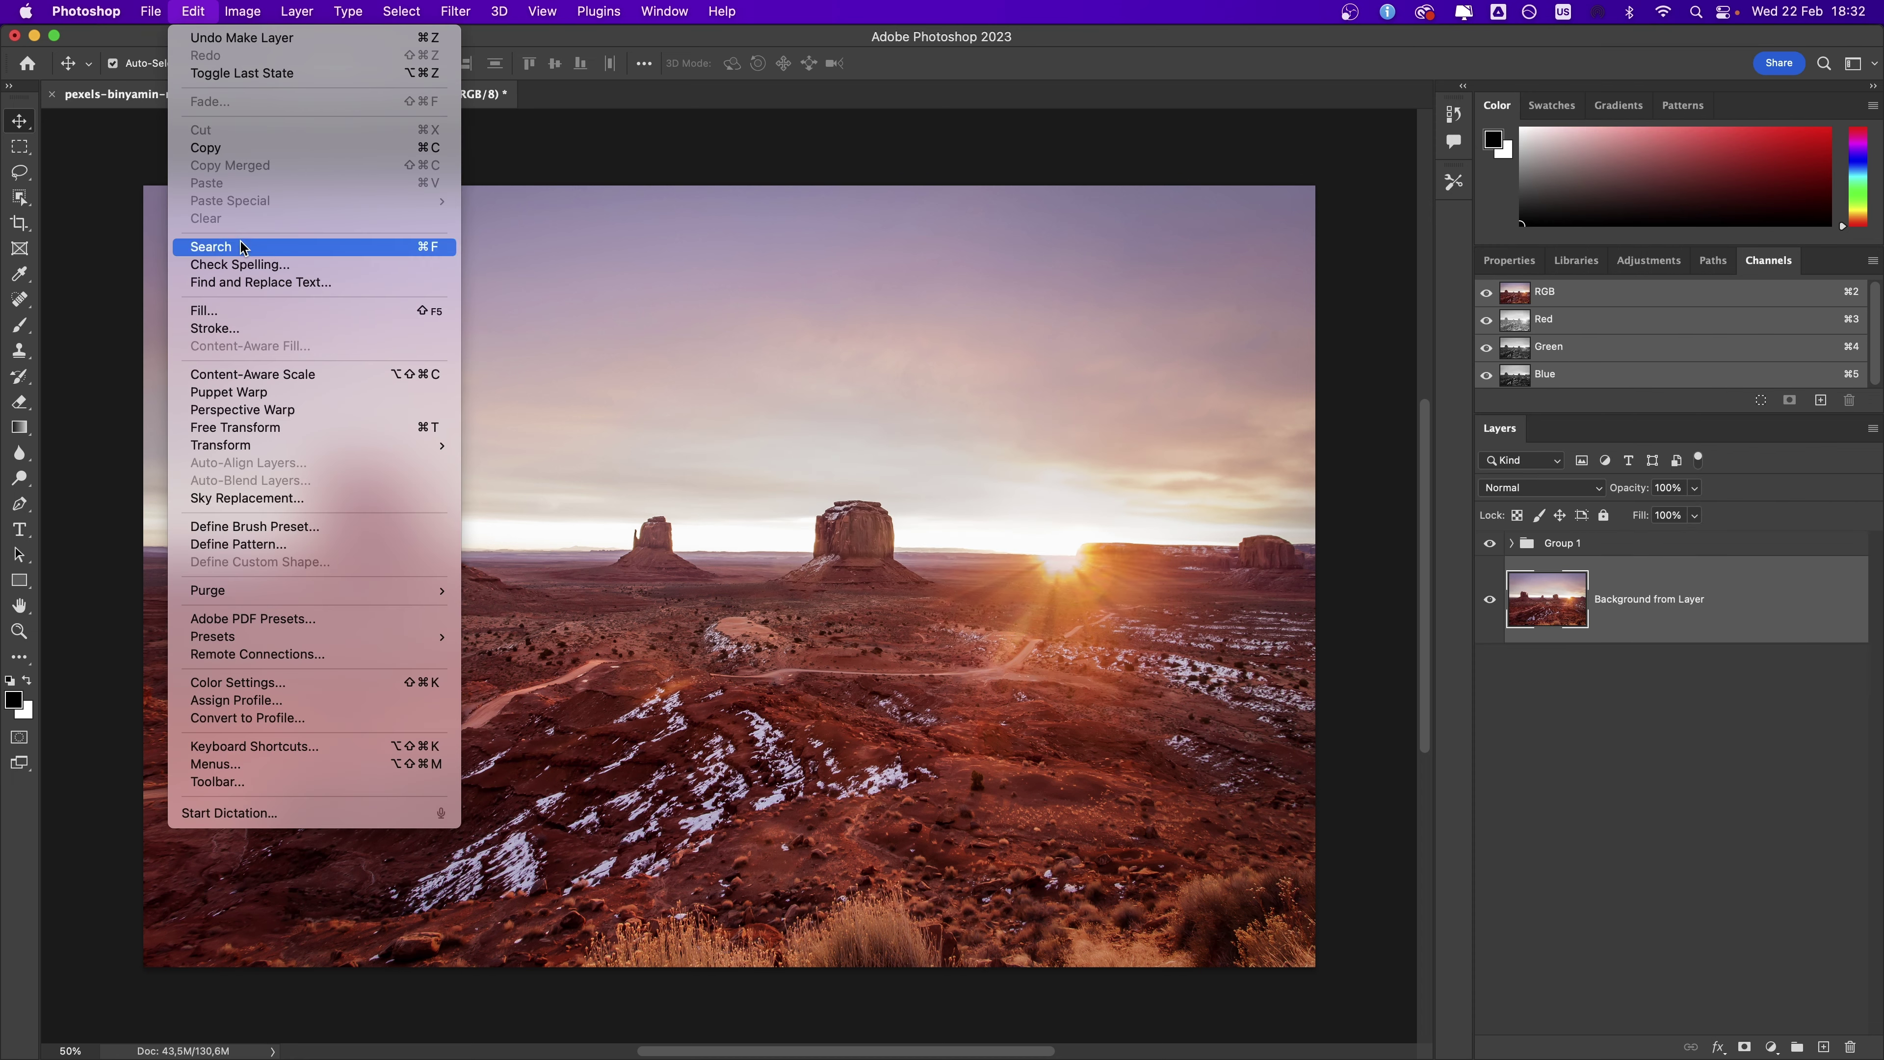
mouse_move(252, 446)
key("super+t")
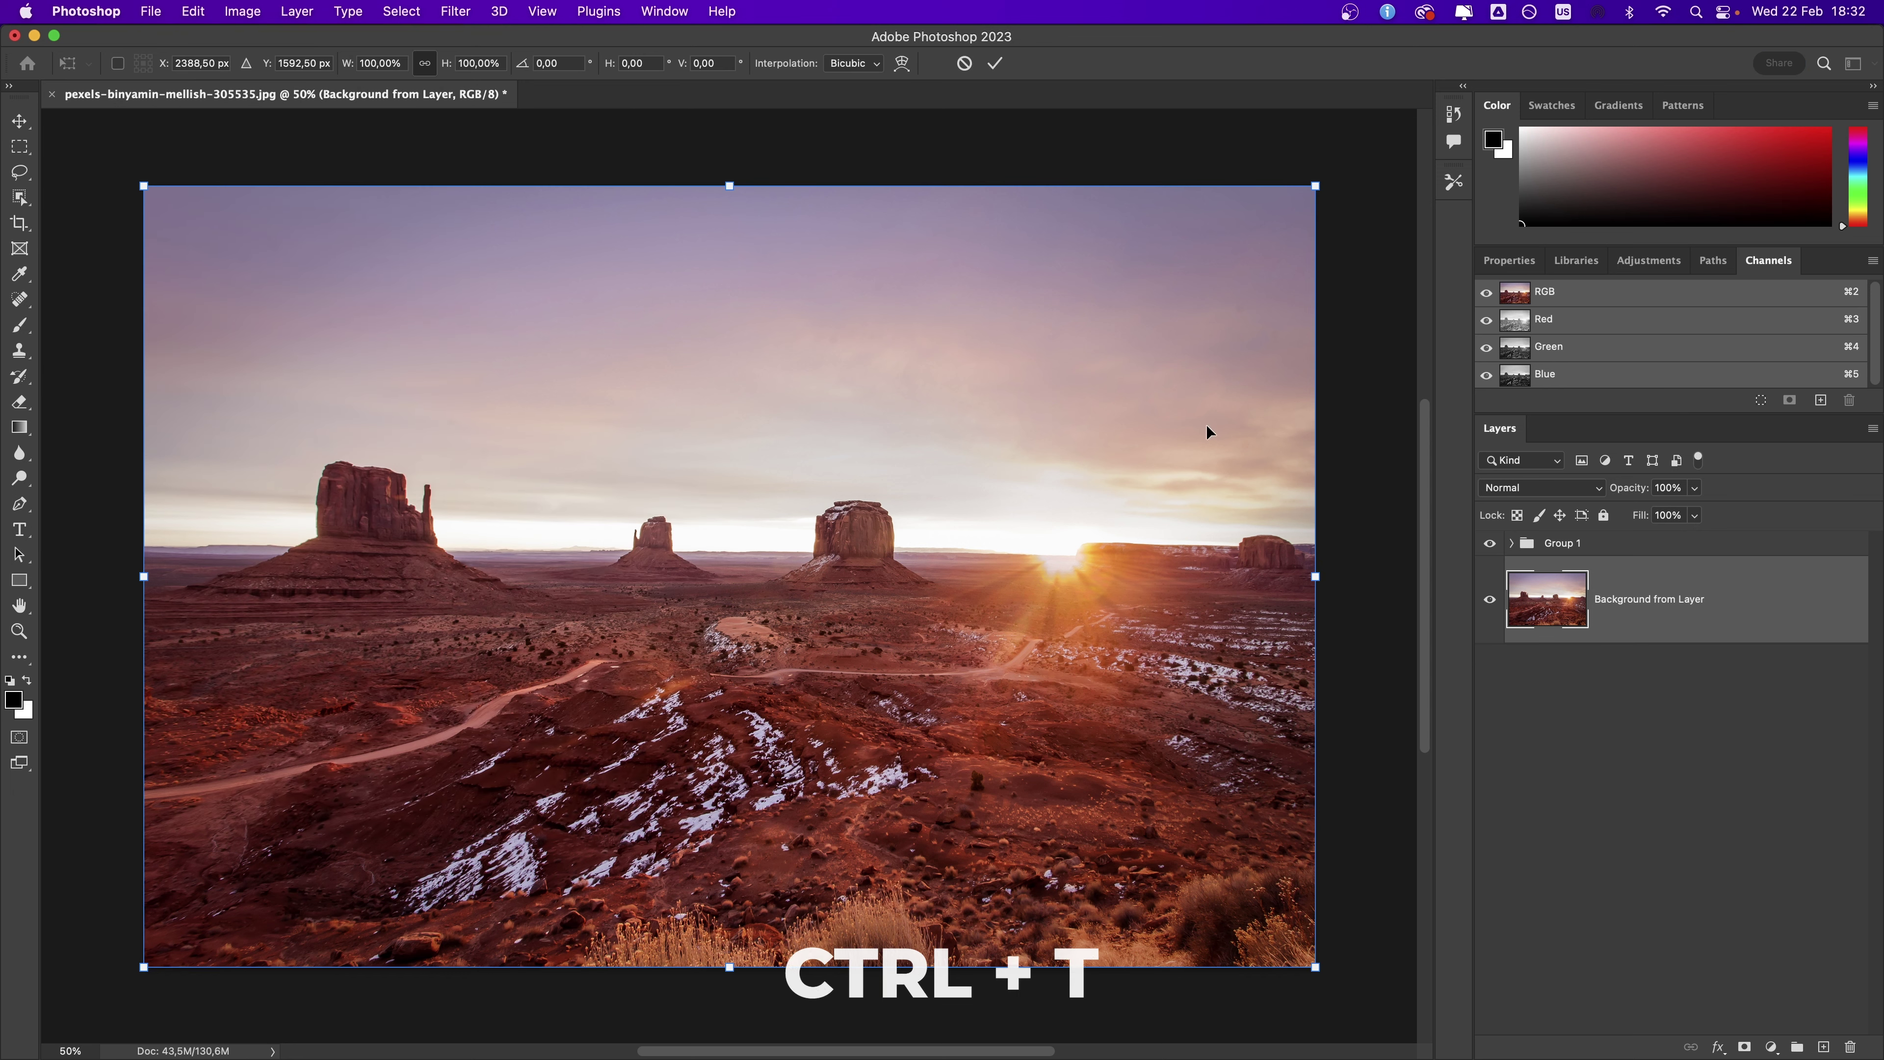
right_click(736, 316)
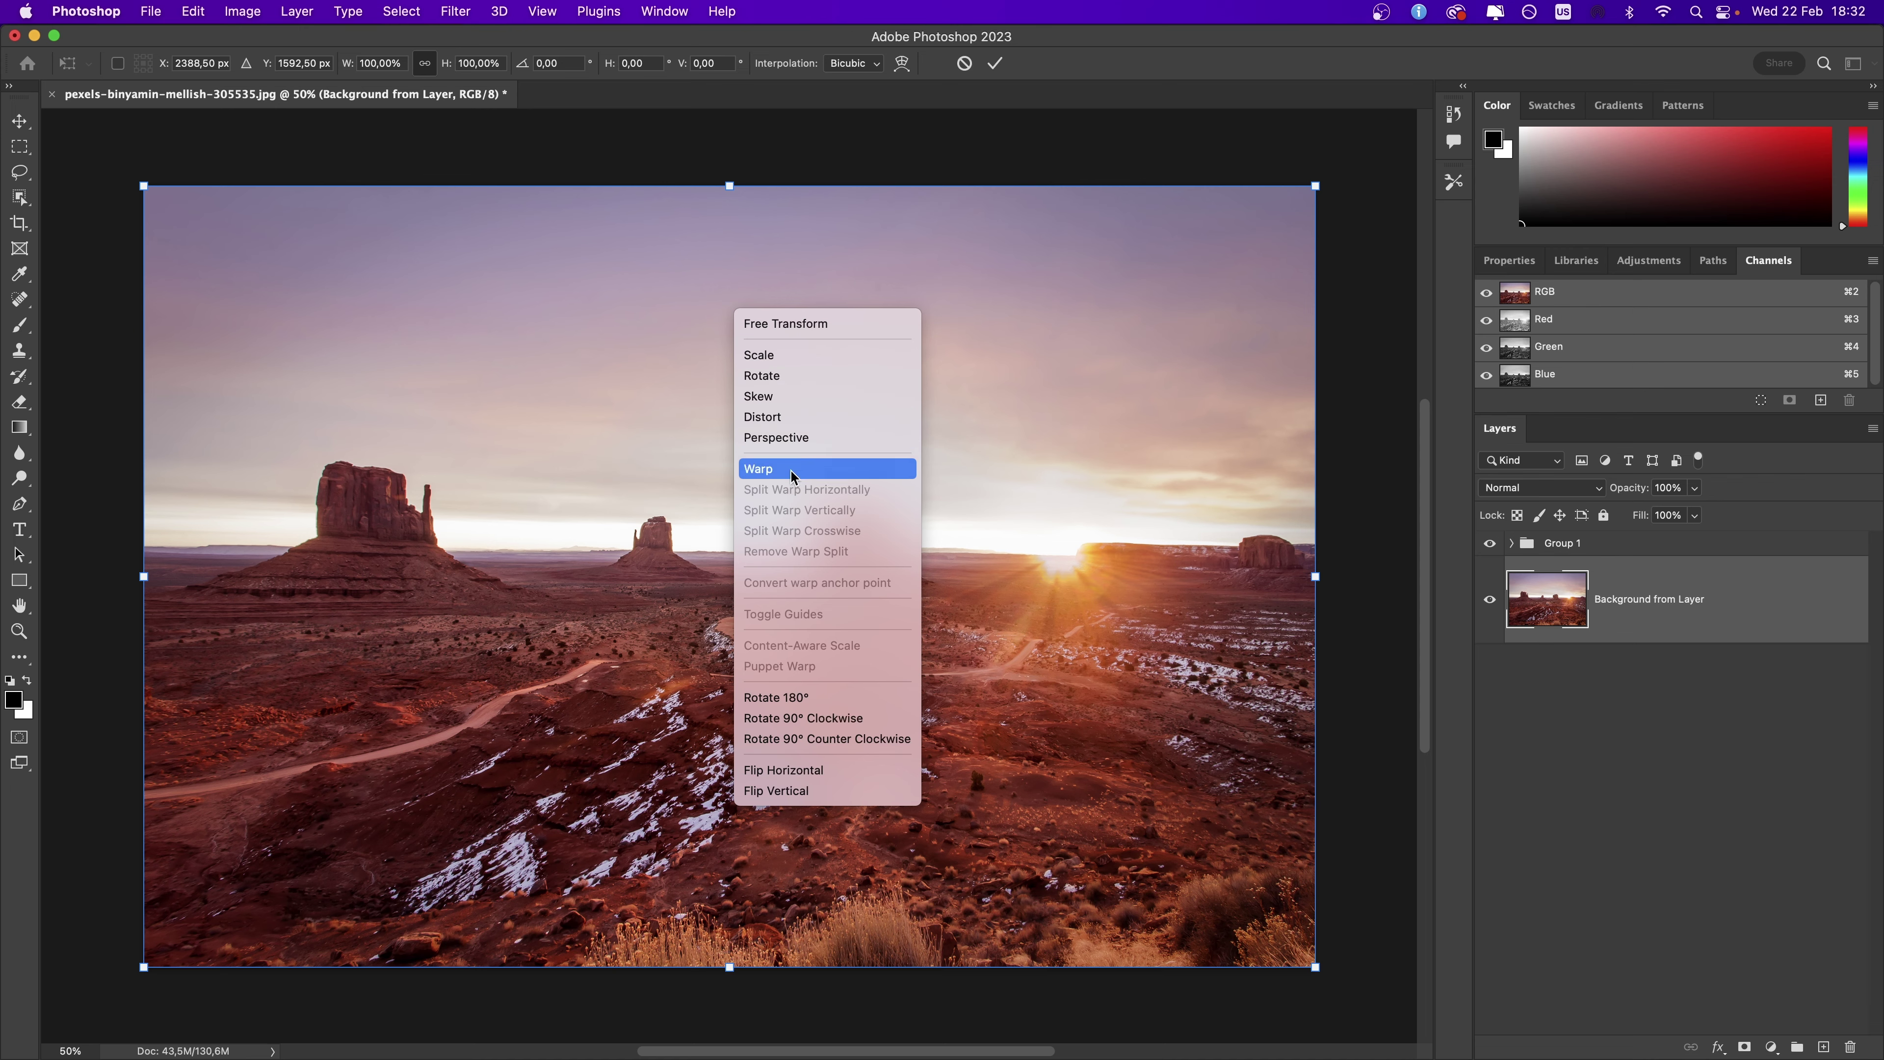
Step: Scale the landscape down proportionally, then rotate it about 124 degrees
mouse_move(1315, 185)
left_mouse_down()
mouse_move(971, 663)
mouse_move(930, 680)
mouse_move(1114, 566)
mouse_move(1315, 185)
left_mouse_up()
key("super+1")
left_click(942, 359)
left_click(942, 359)
key("super+minus")
key("super+minus")
key("super+minus")
left_click_drag(942, 360, 673, 584)
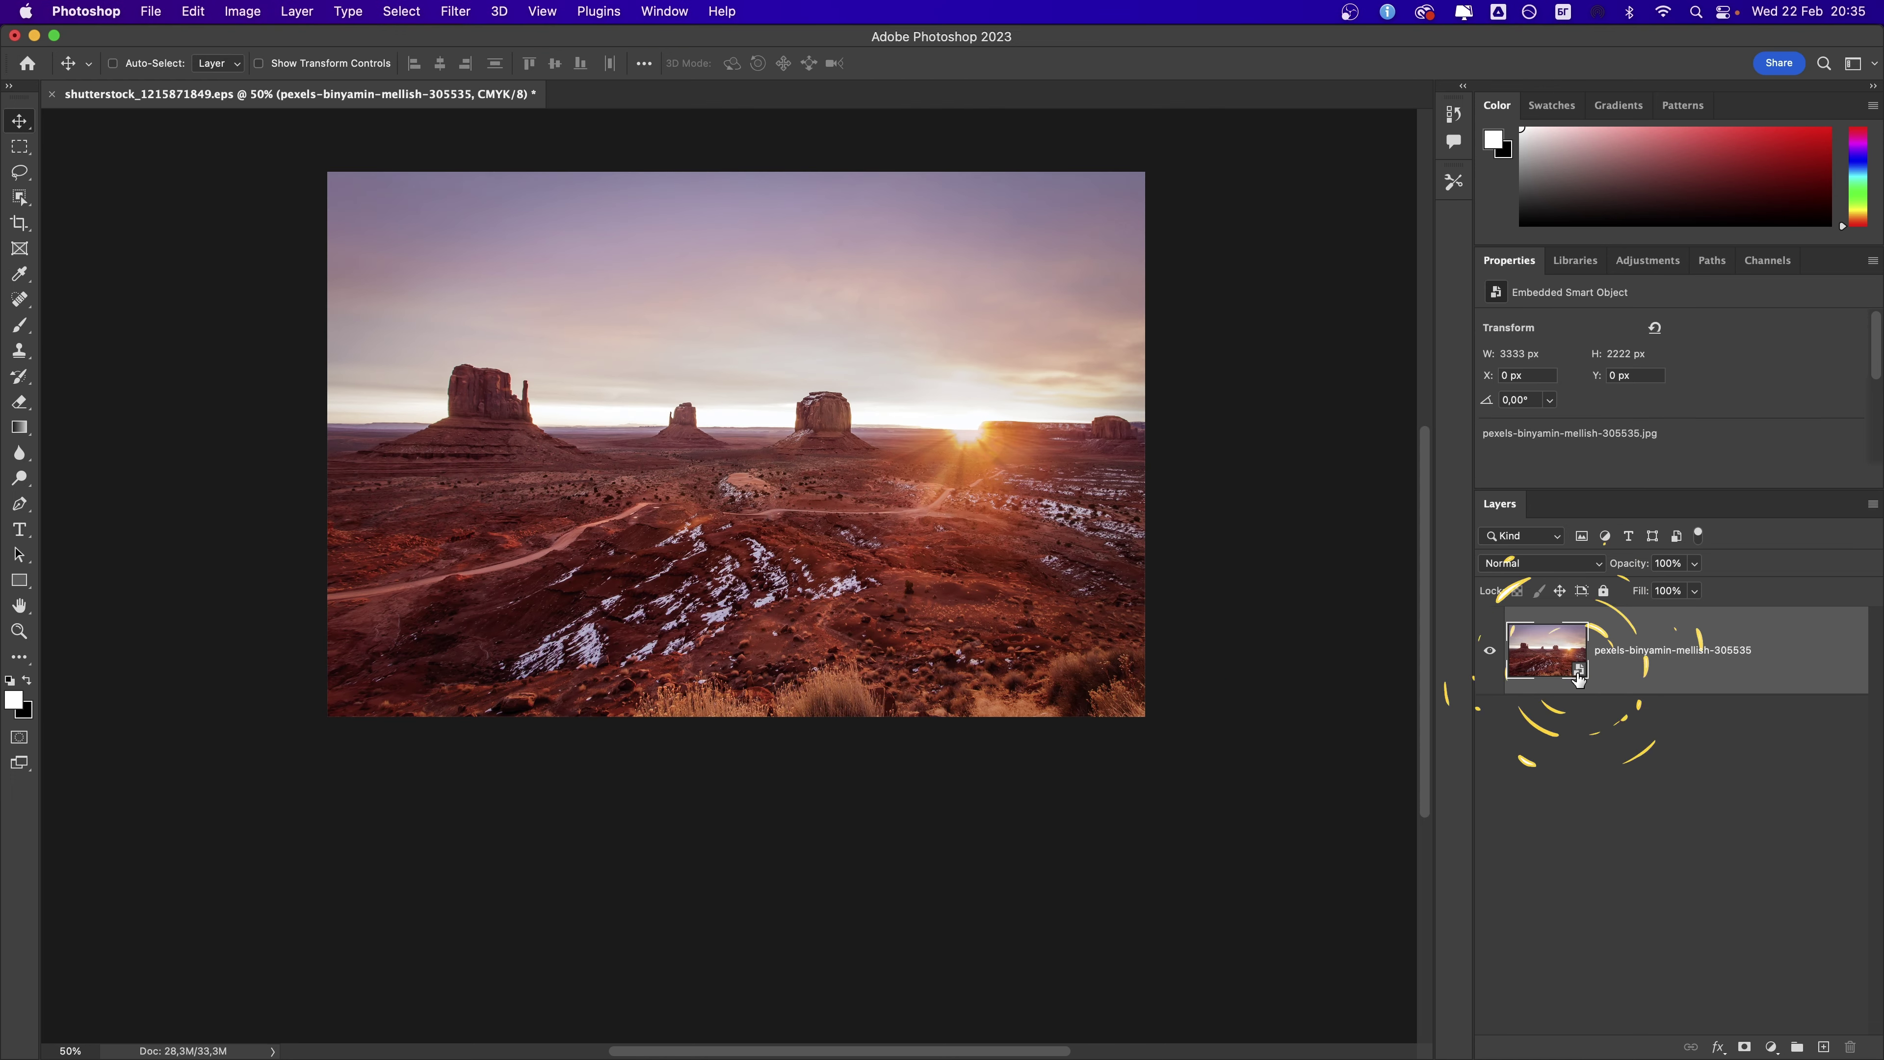
Step: Select the landscape smart object layer and look for Layer > Rasterize options
left_click(1571, 686)
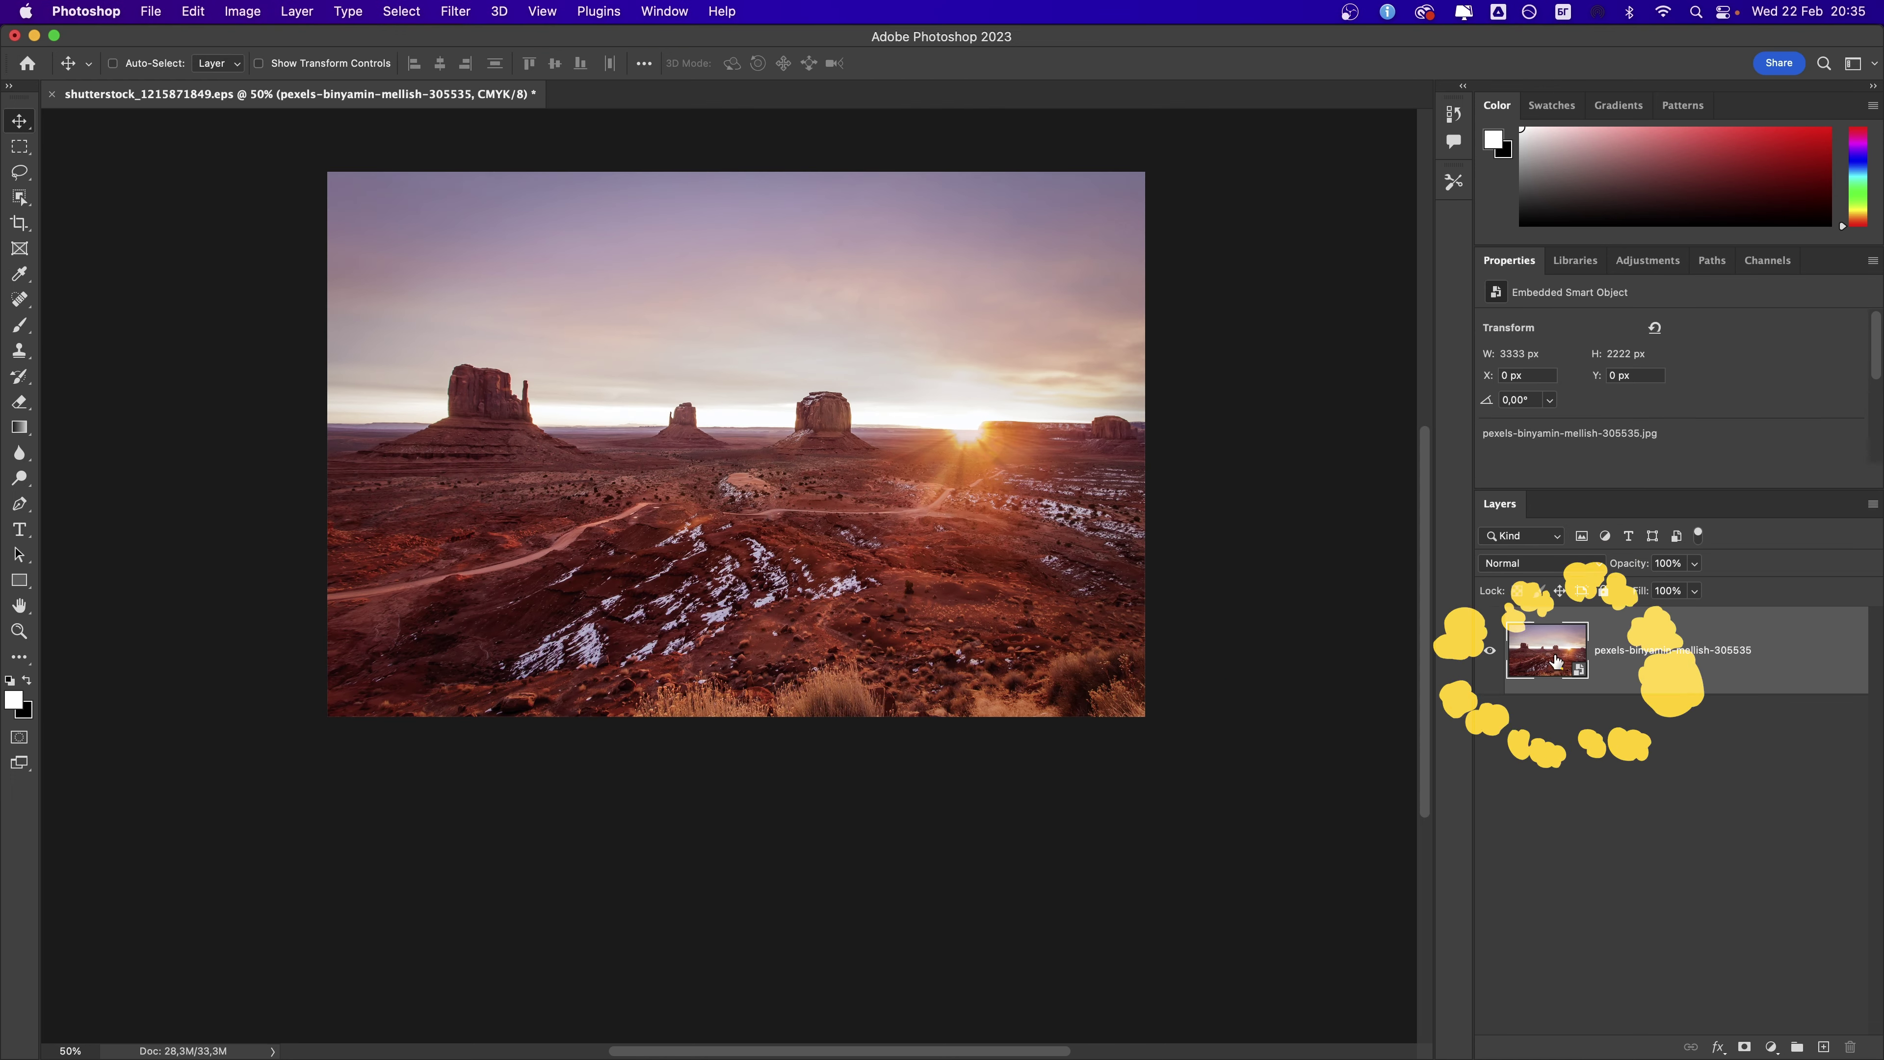
right_click(1608, 667)
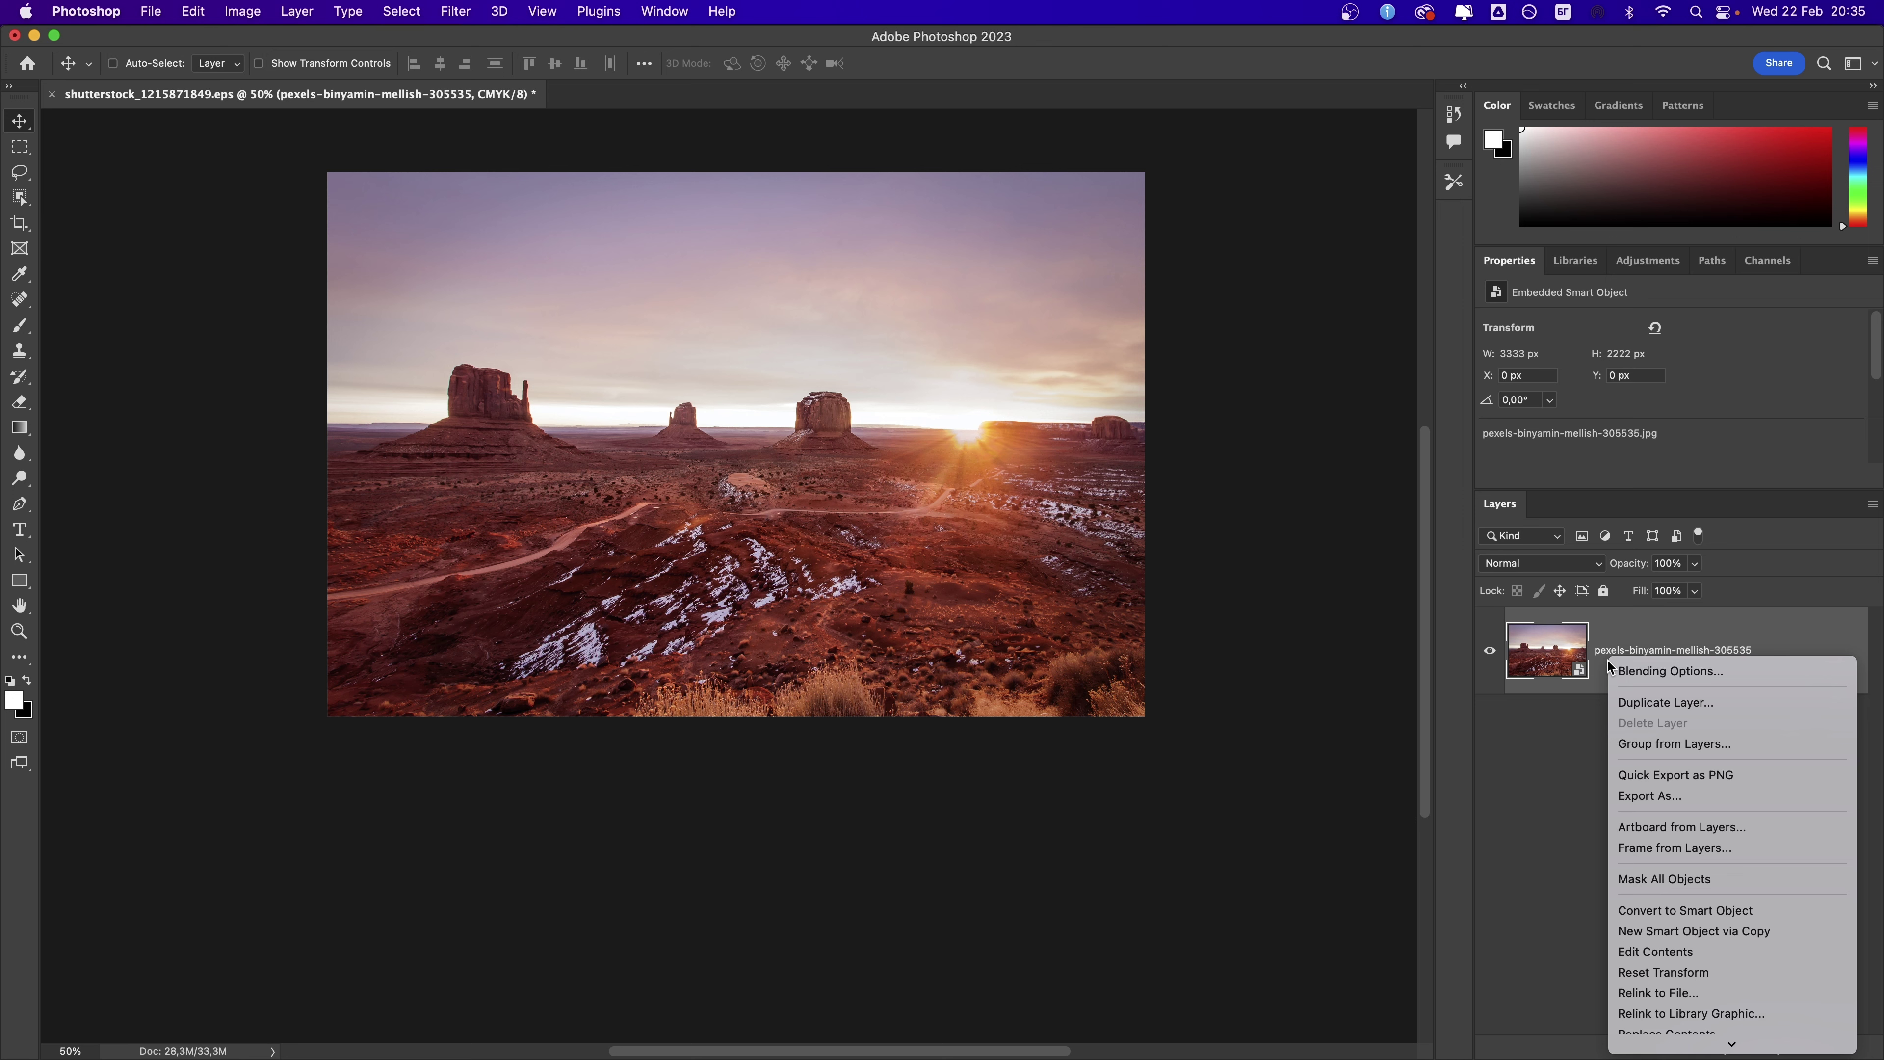
scroll(1658, 774, "down", 5)
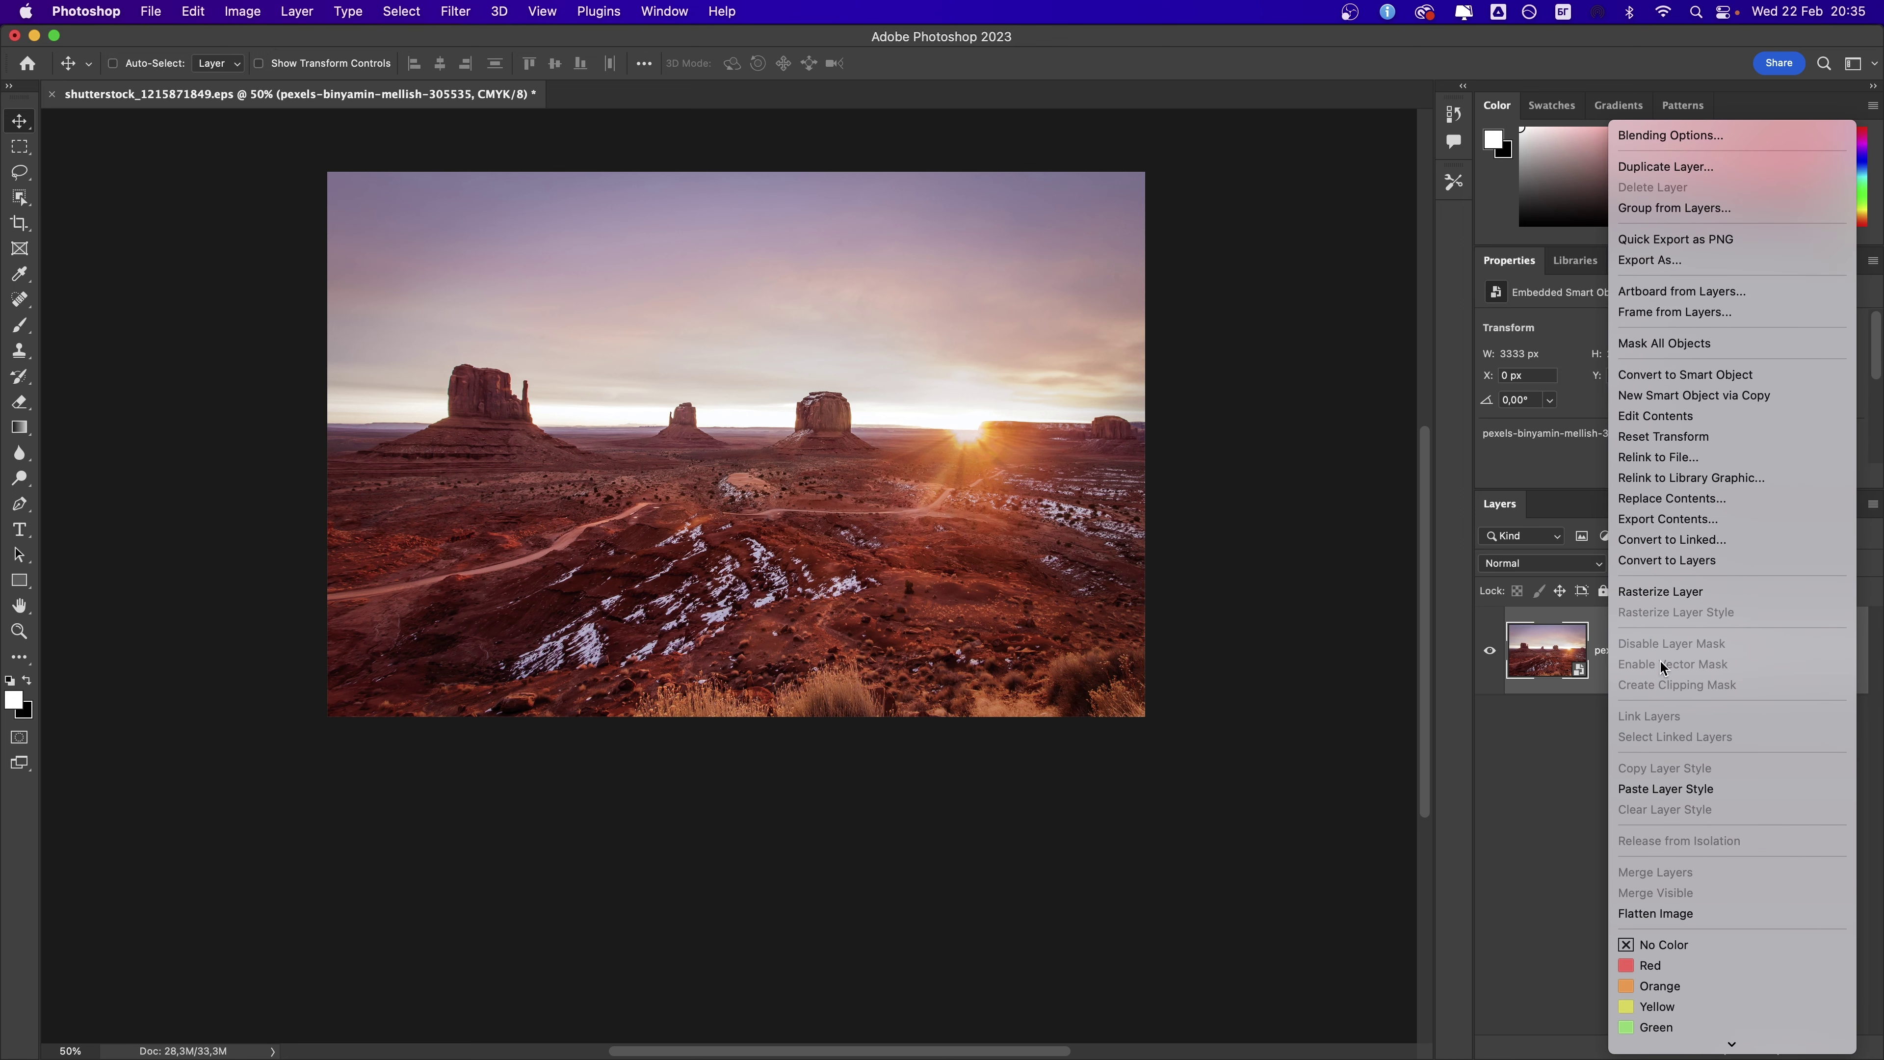
left_click(319, 8)
left_click(304, 8)
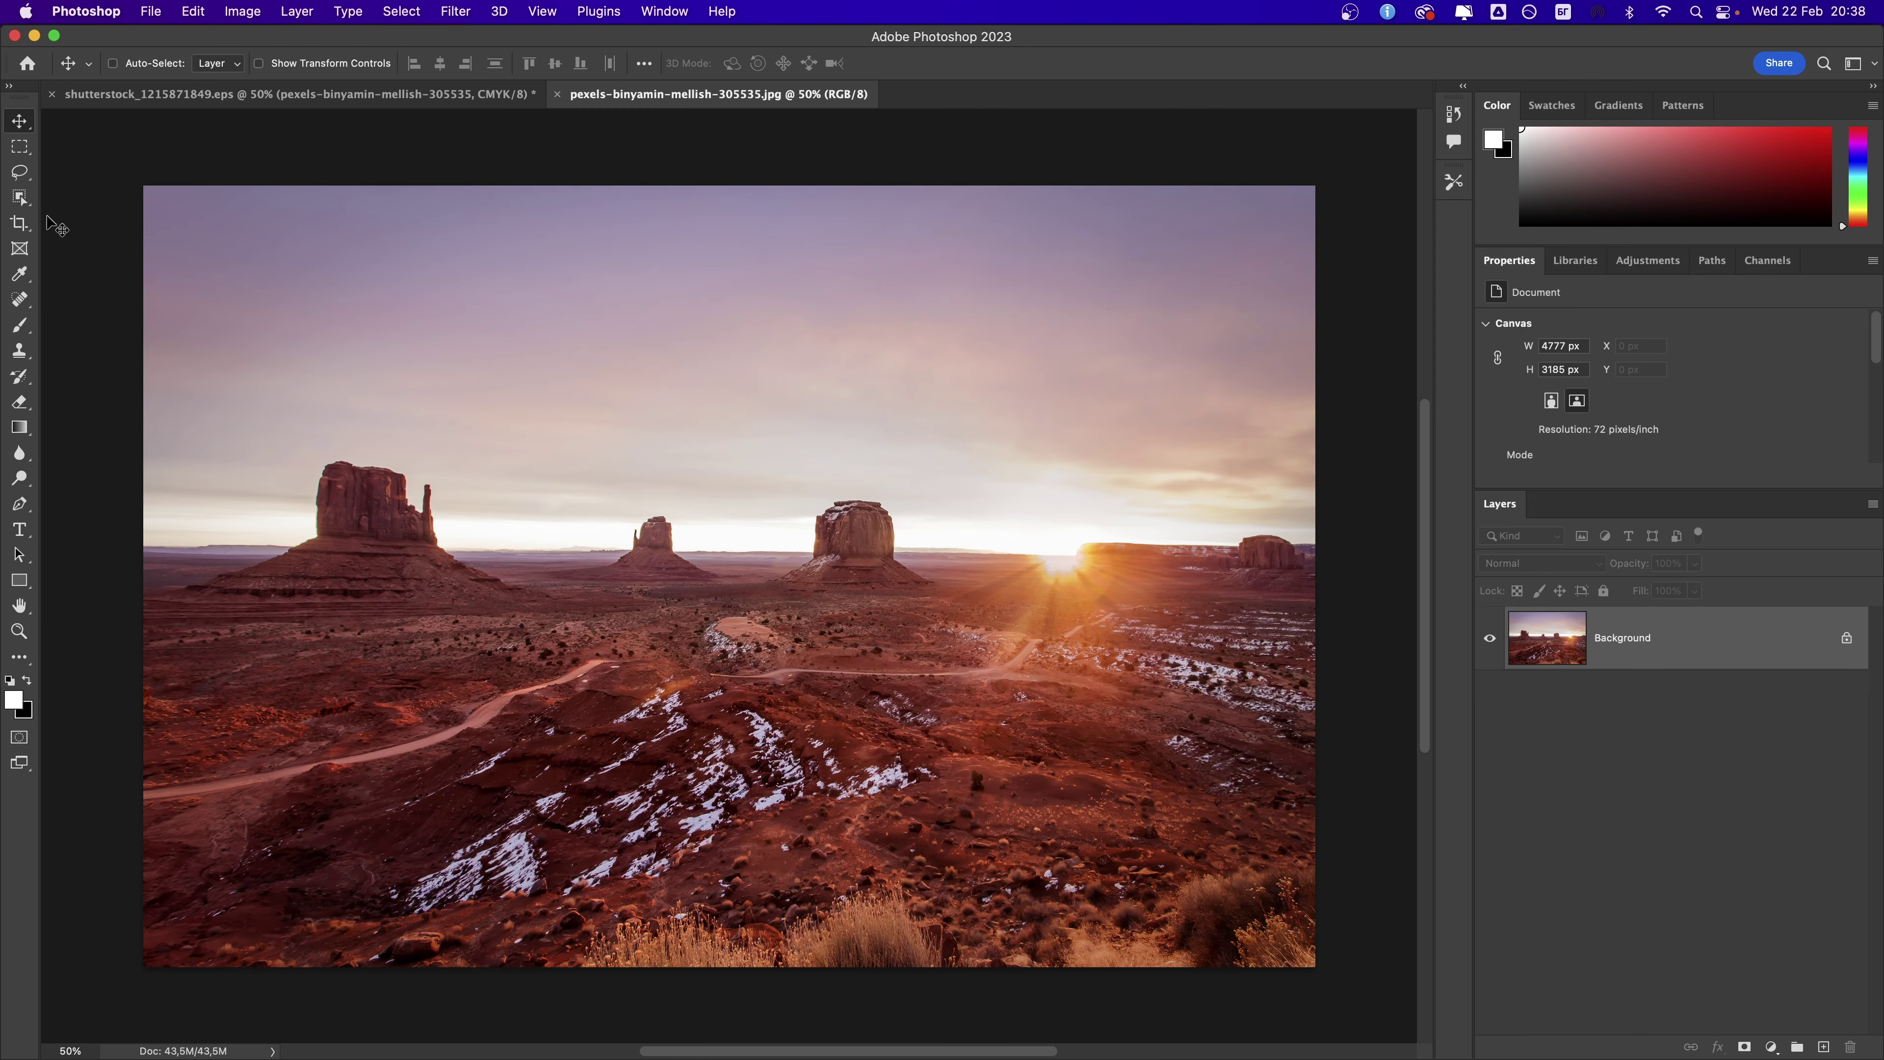
Step: Draw an elliptical selection across the landscape
left_click(22, 150)
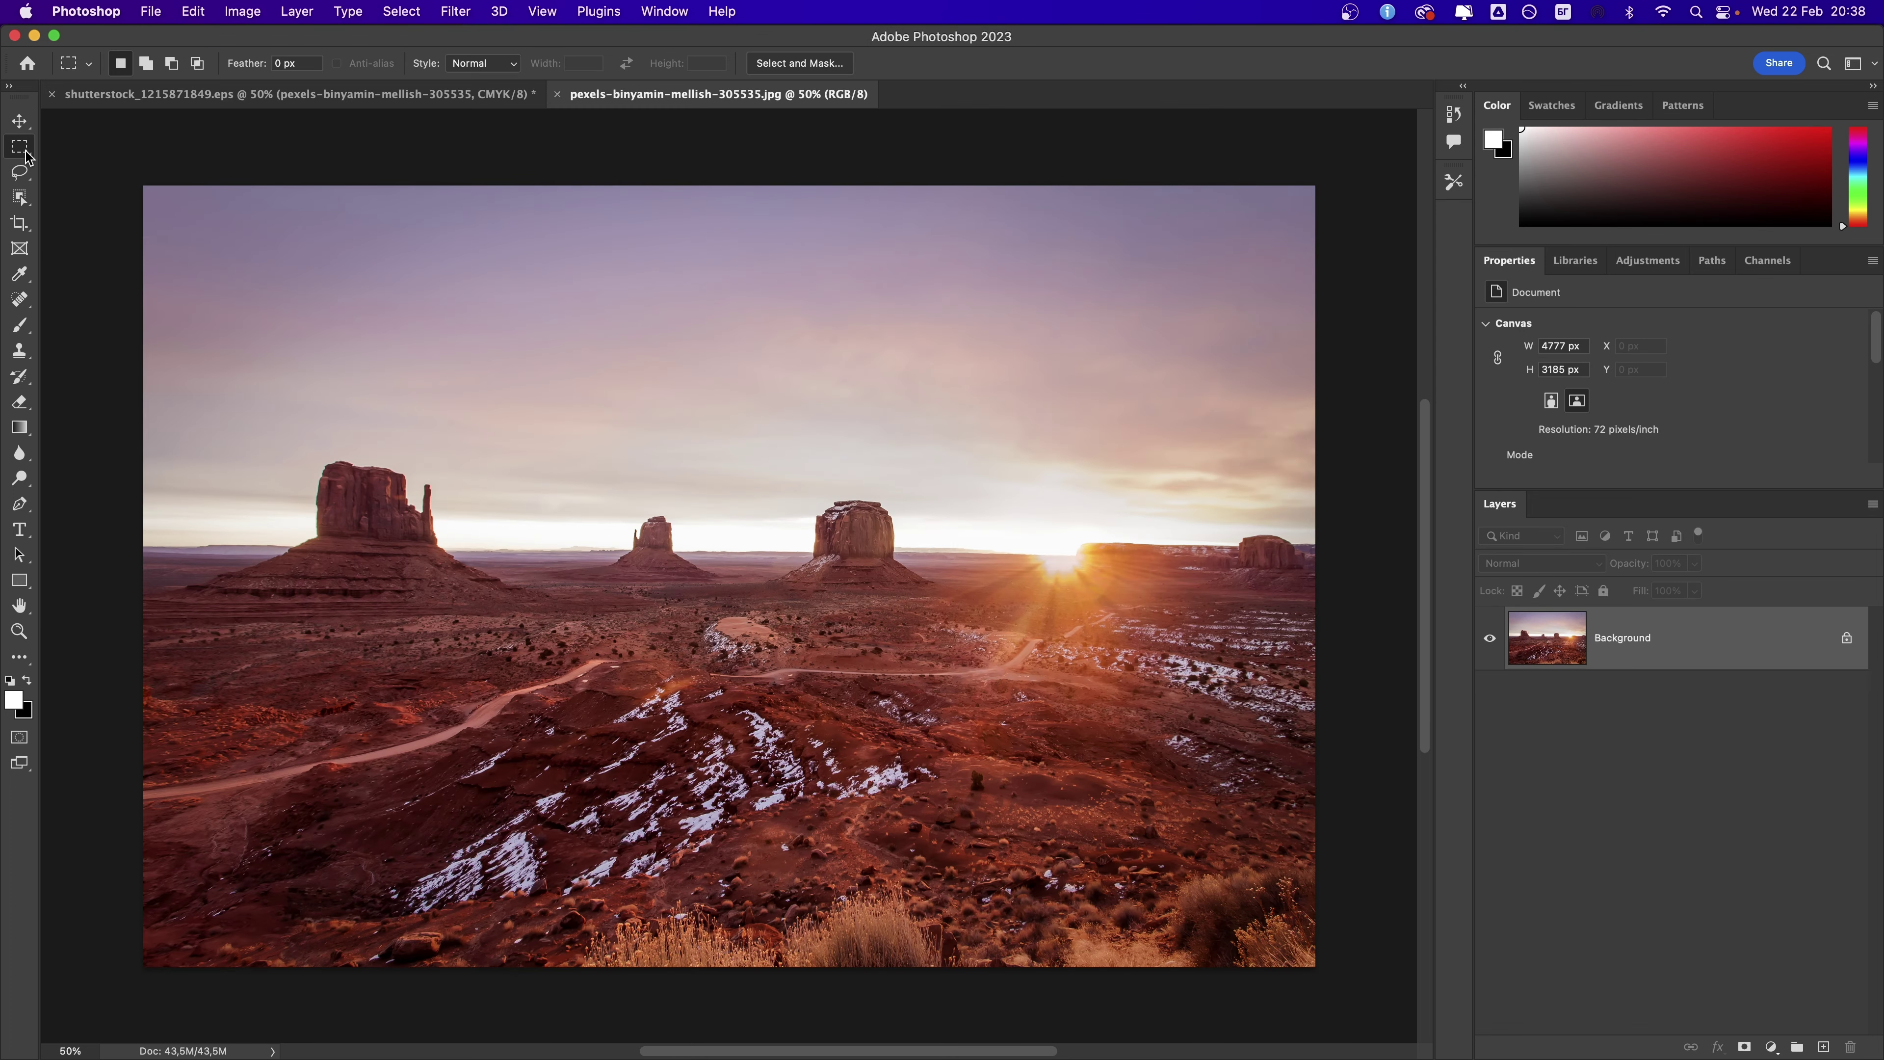
right_click(31, 155)
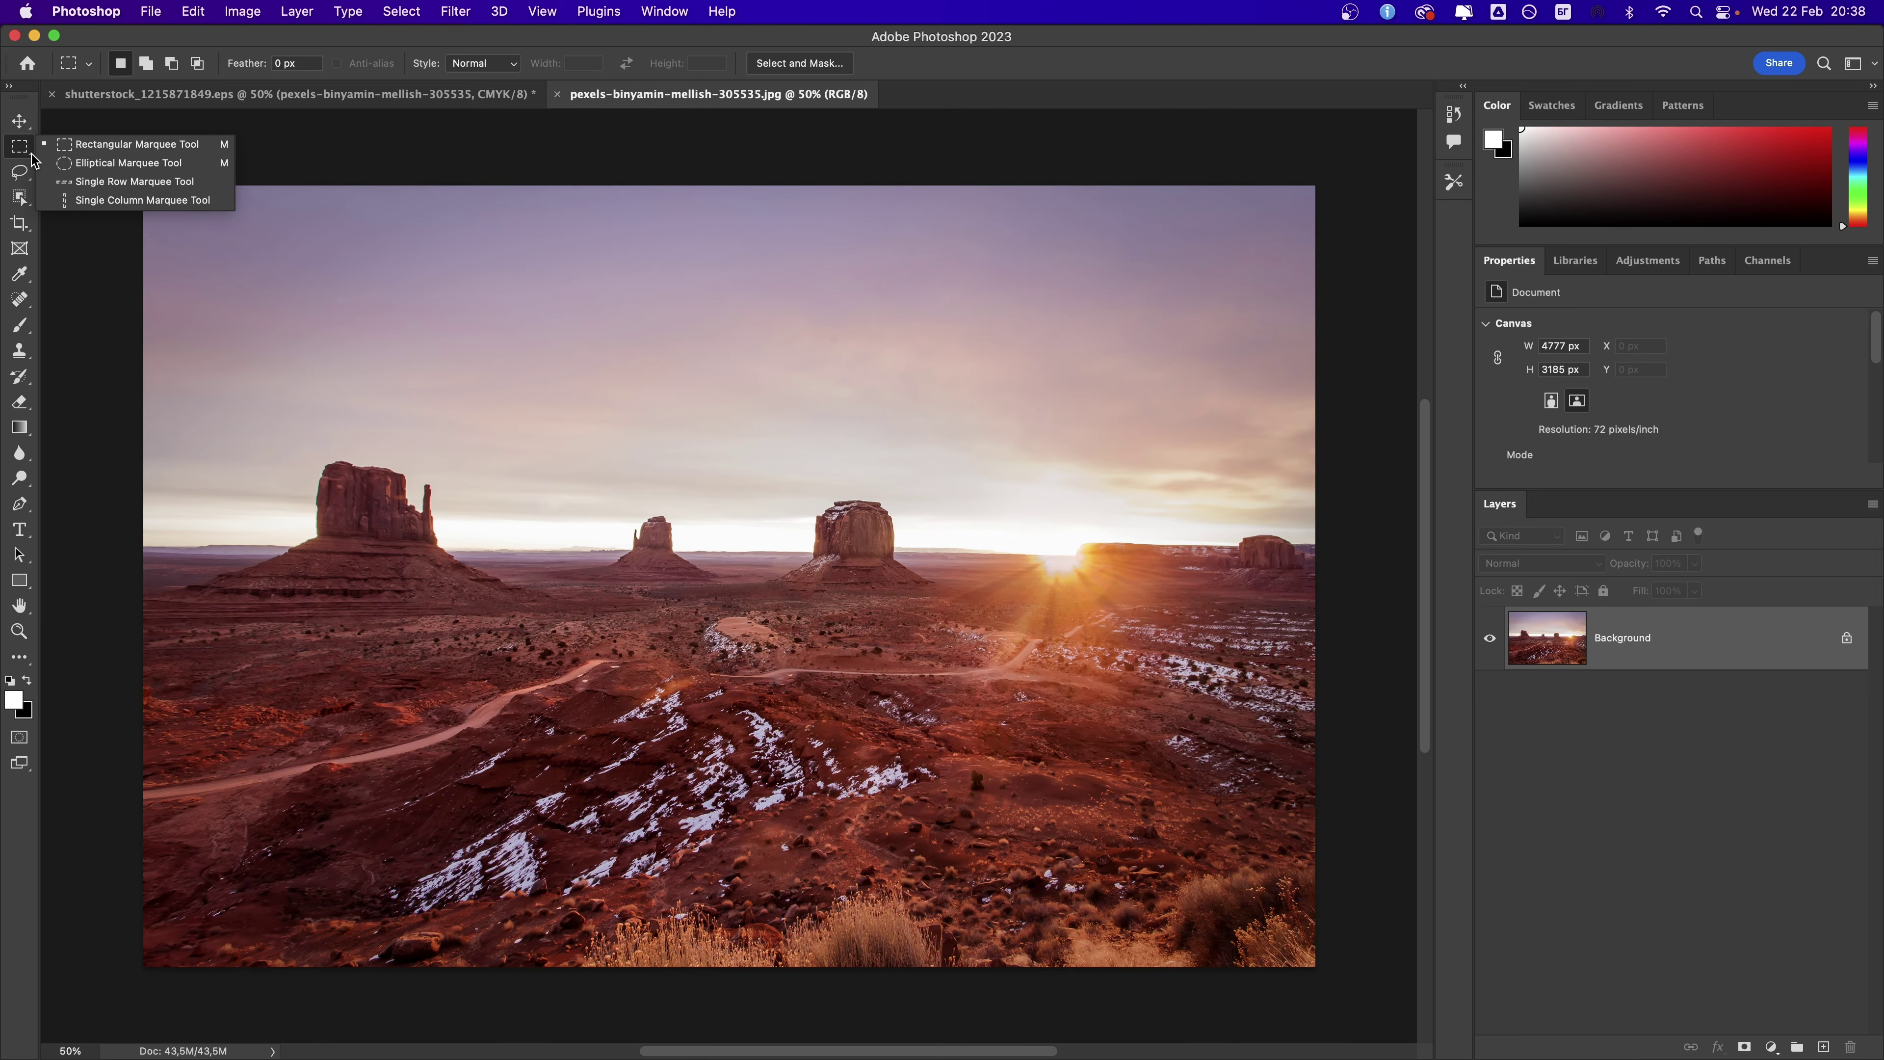
left_click(127, 162)
left_click_drag(274, 301, 1202, 852)
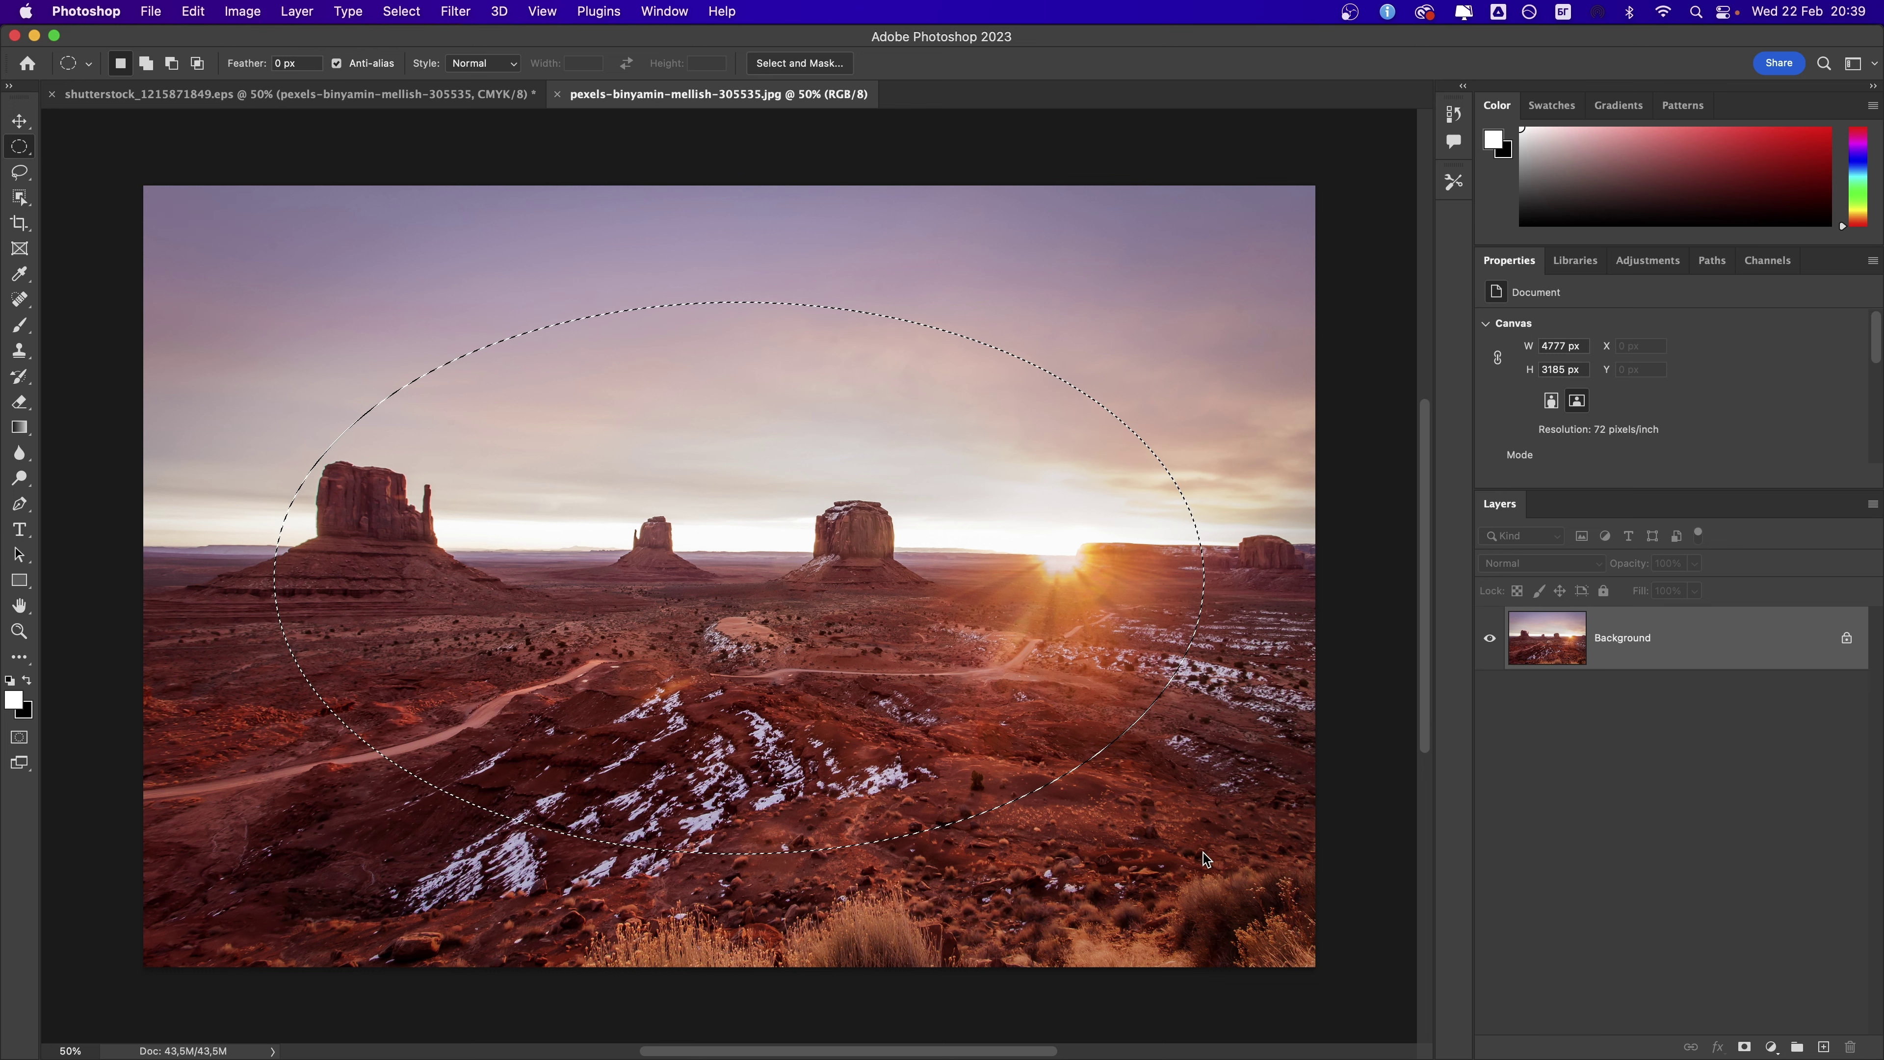
Step: Lasso the sky and buttes freehand and paste the copy as Layer 1
left_click(19, 171)
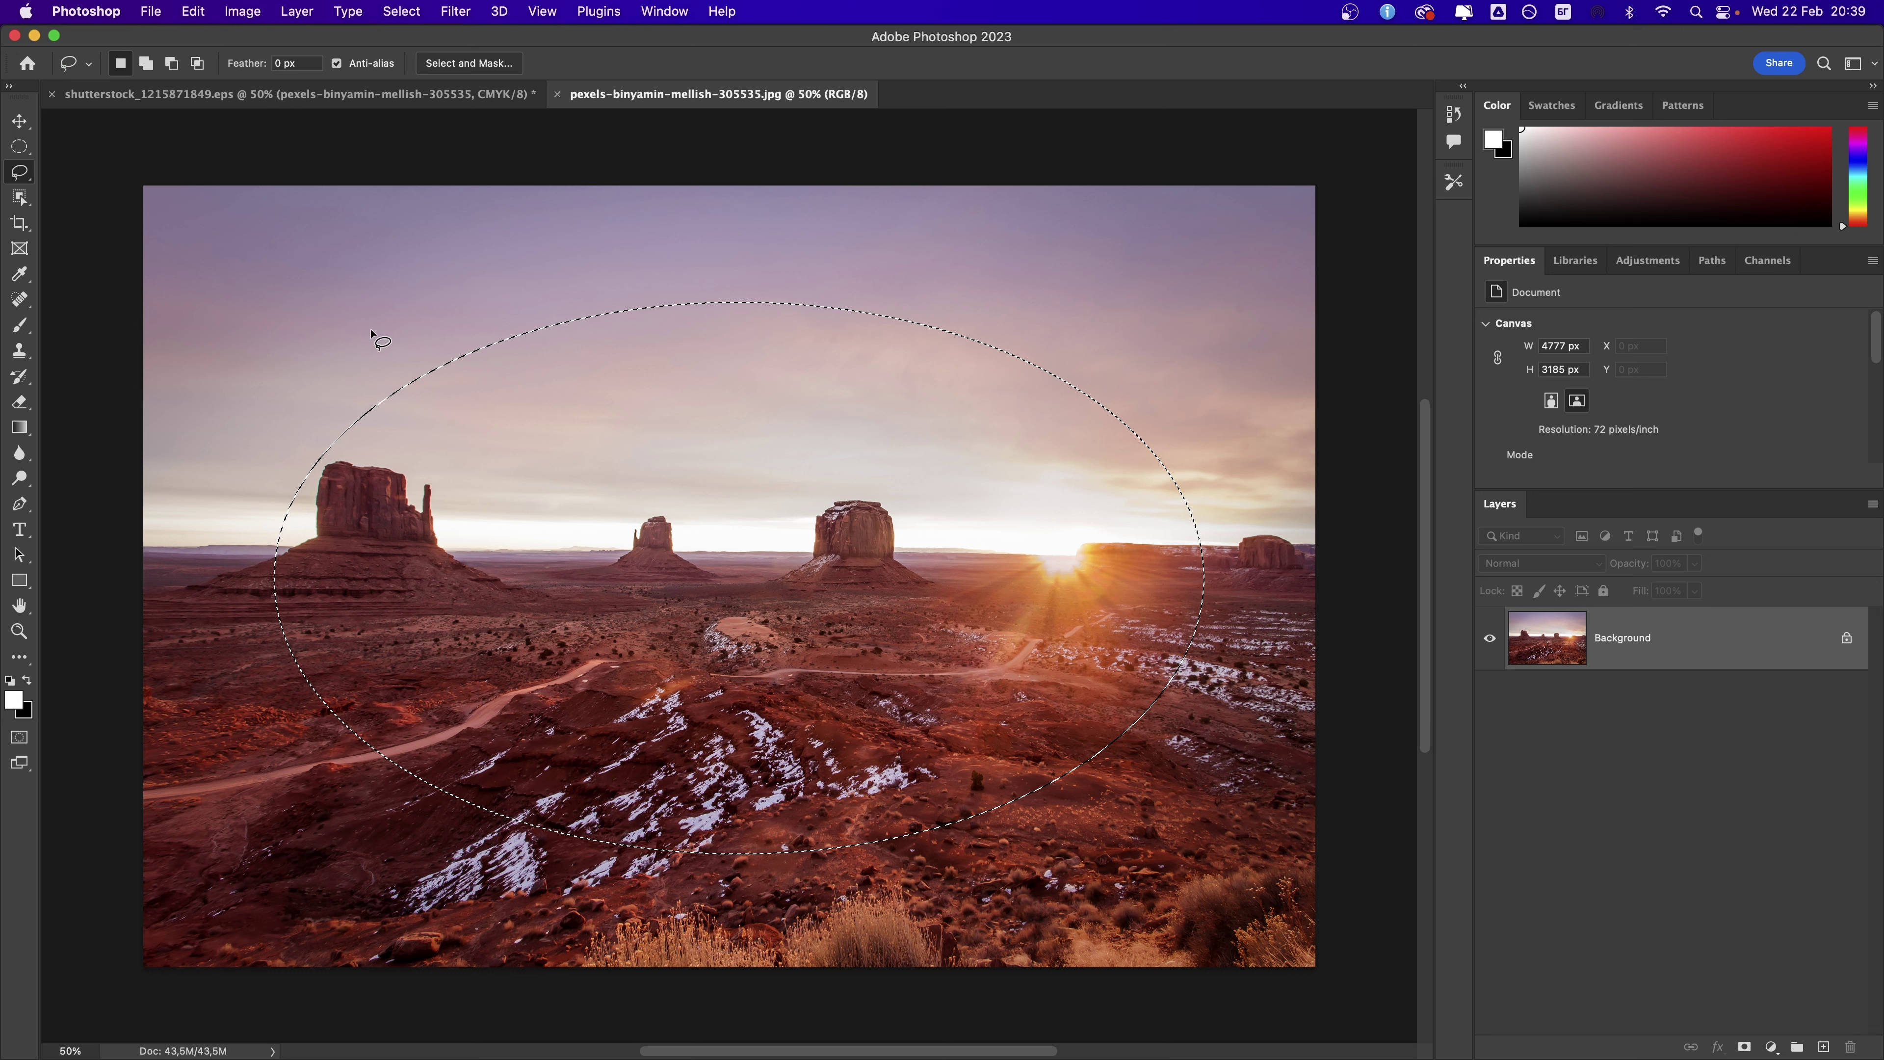
mouse_move(329, 364)
left_mouse_down()
mouse_move(388, 283)
mouse_move(645, 368)
mouse_move(842, 321)
mouse_move(1102, 392)
mouse_move(1061, 478)
mouse_move(1186, 606)
mouse_move(1129, 832)
mouse_move(810, 770)
mouse_move(679, 664)
mouse_move(502, 754)
mouse_move(251, 552)
mouse_move(265, 439)
mouse_move(331, 365)
left_mouse_up()
key("ctrl+c")
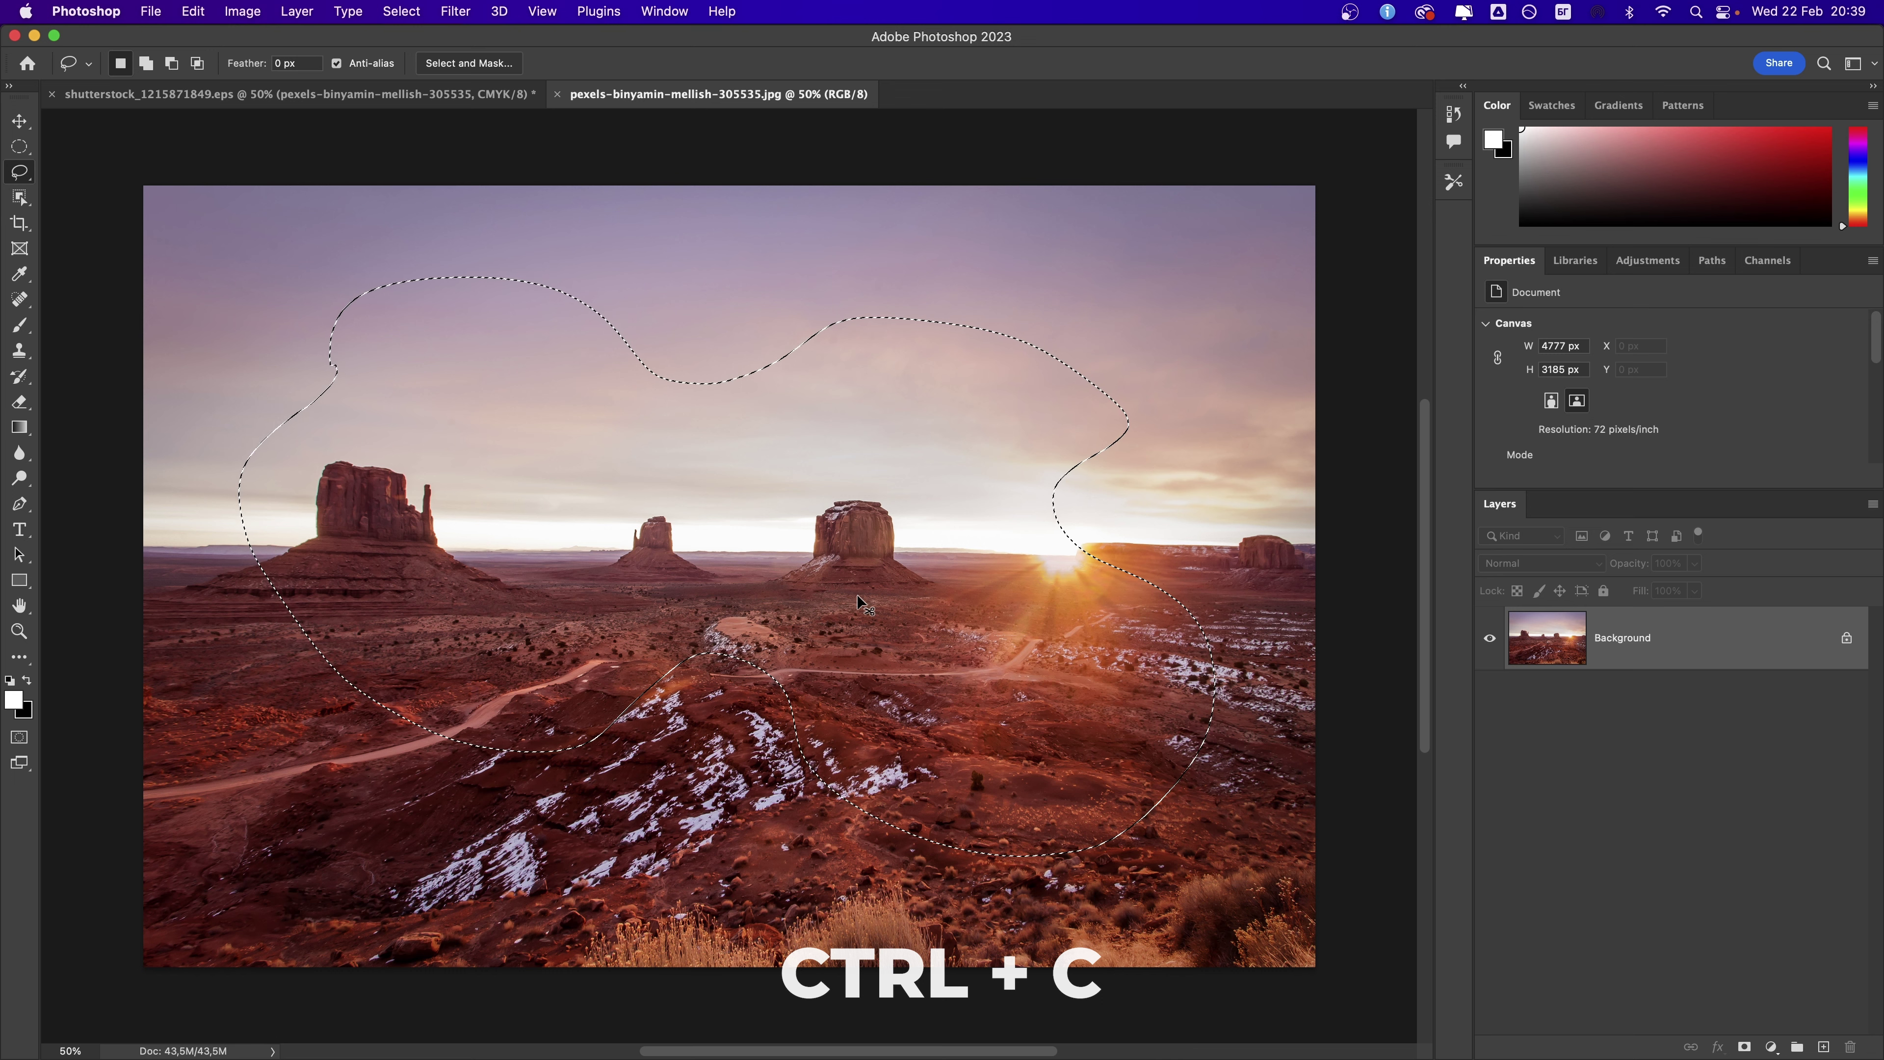
key("ctrl+v")
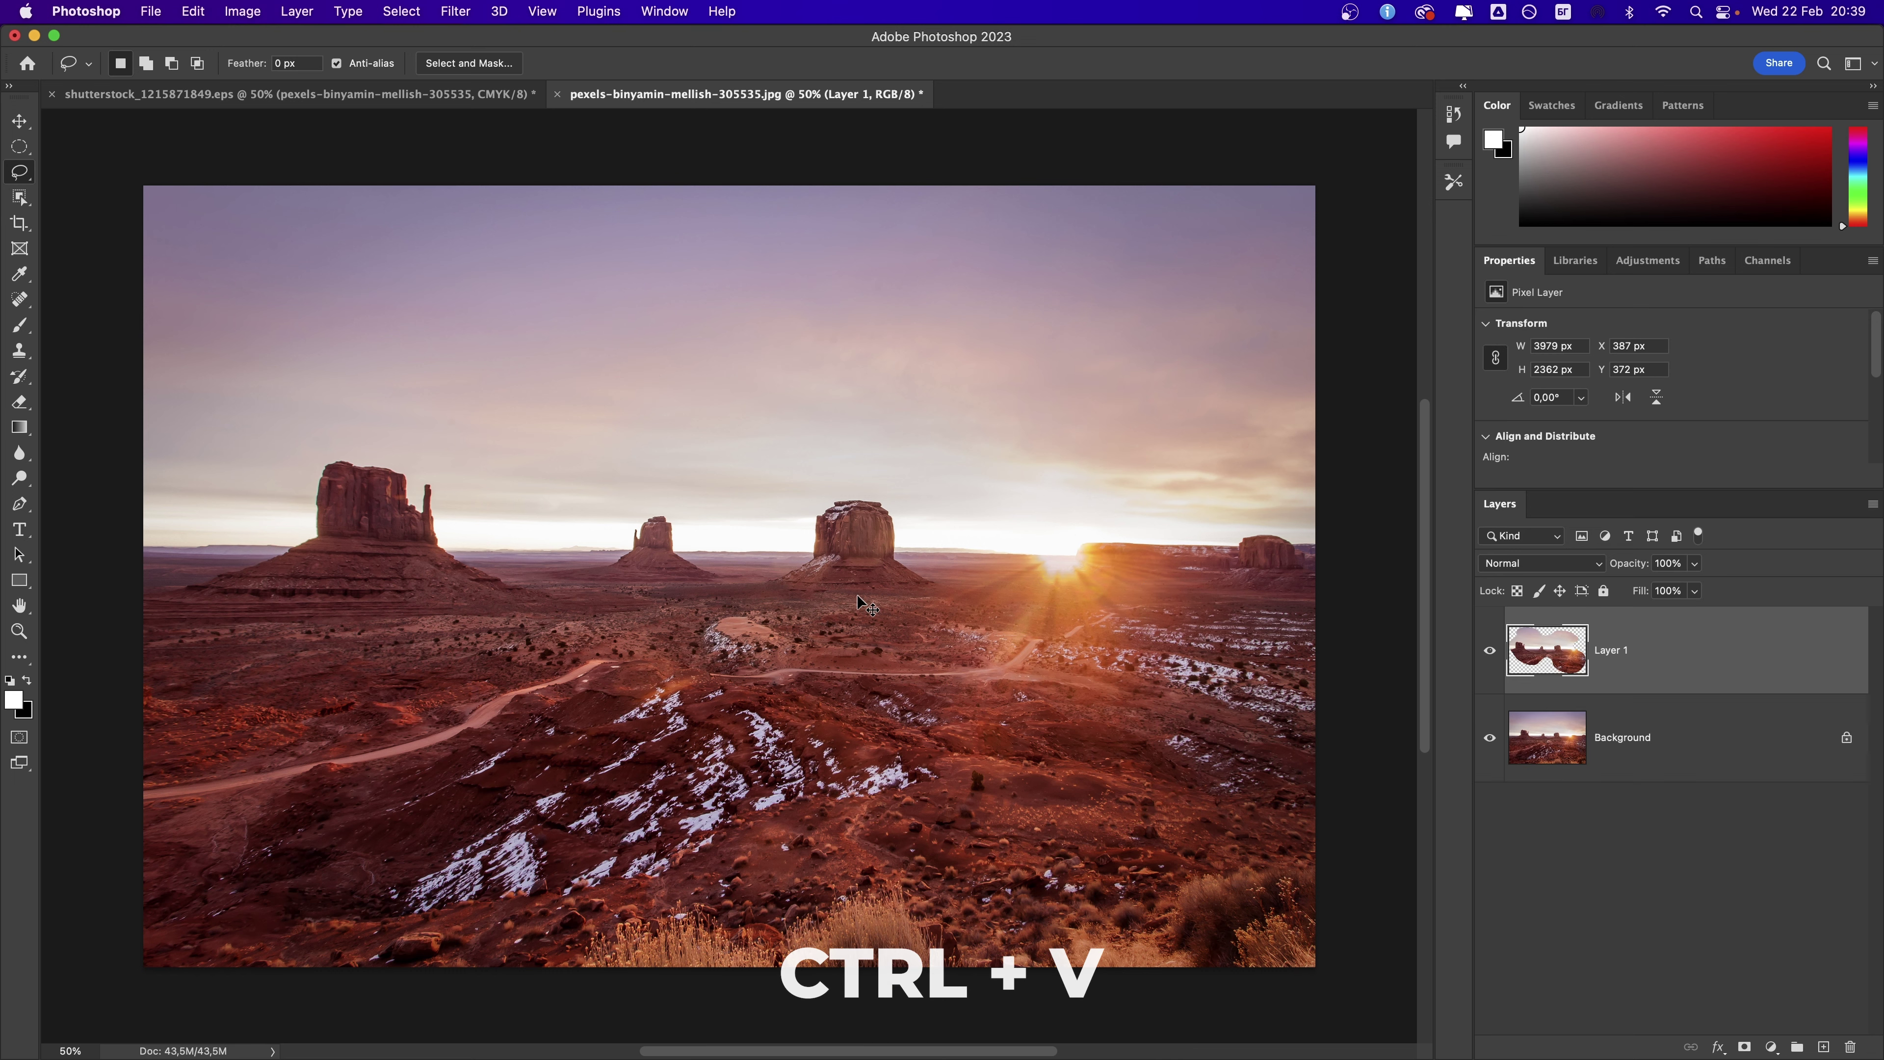
left_click(242, 12)
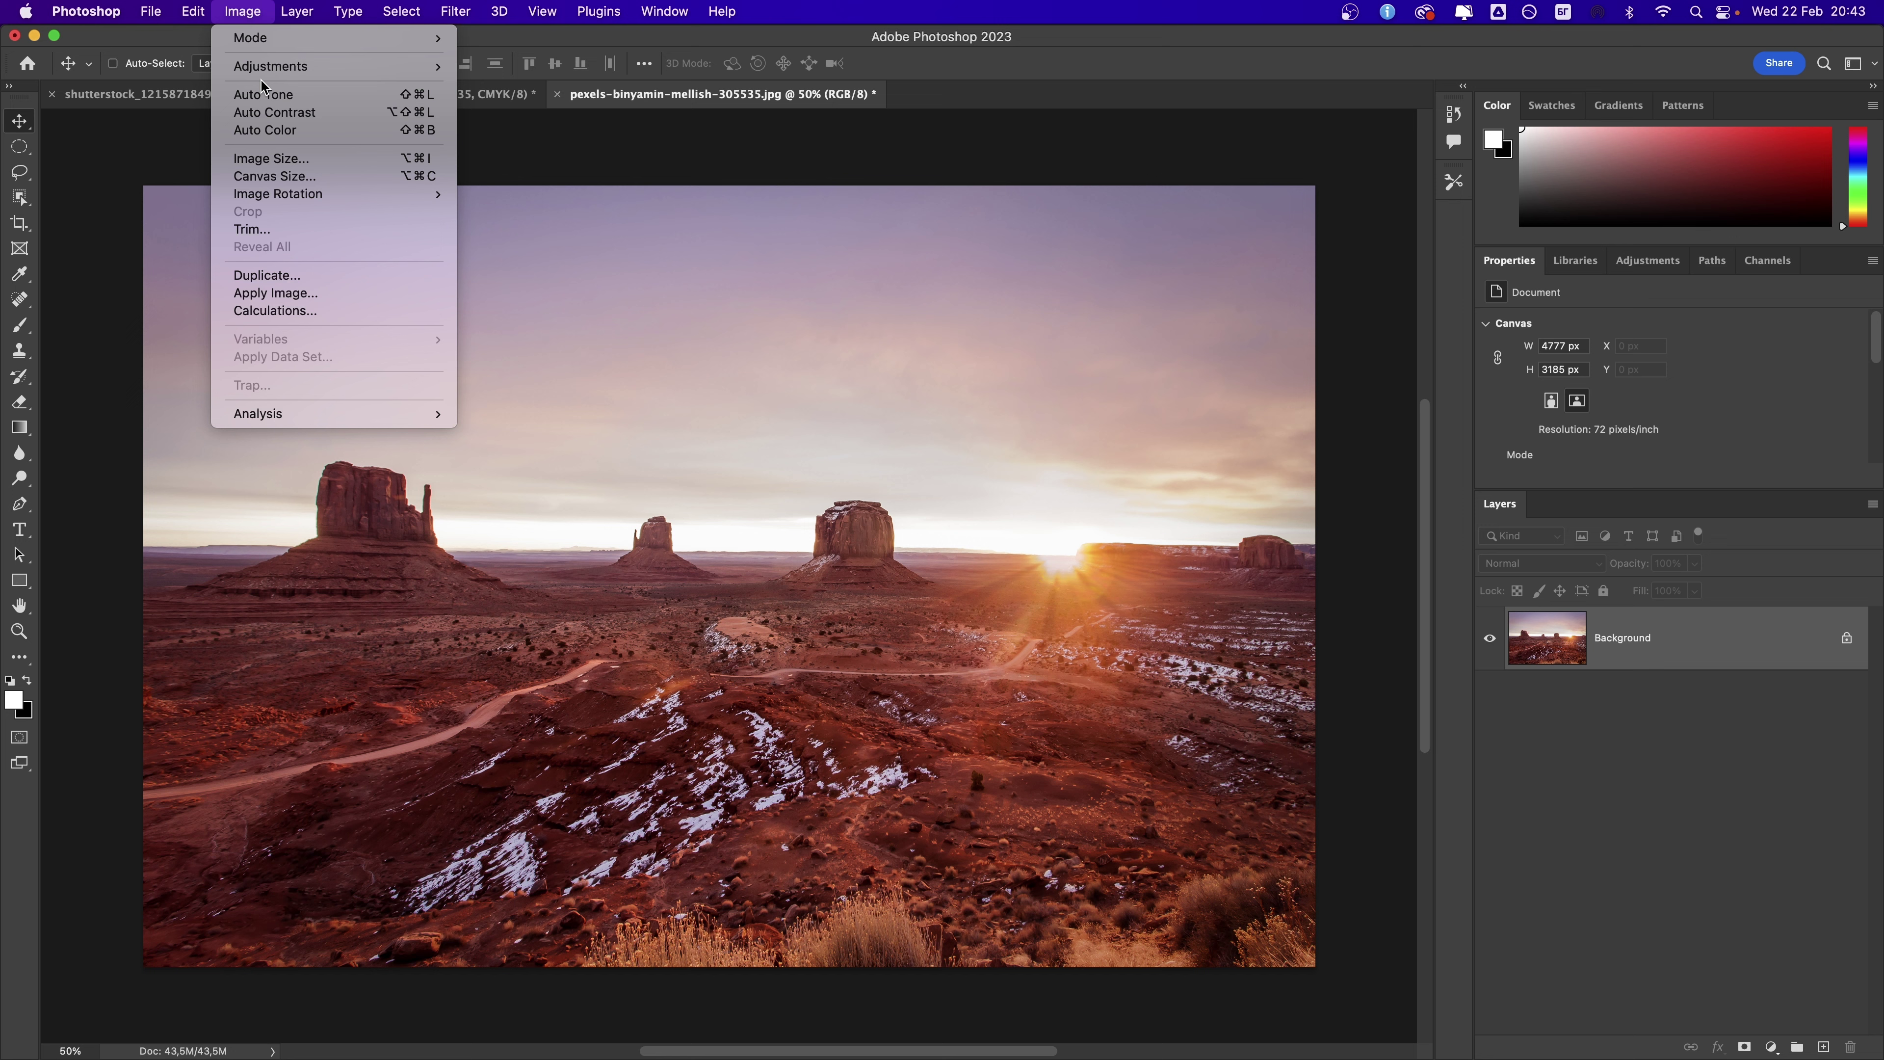
mouse_move(271, 66)
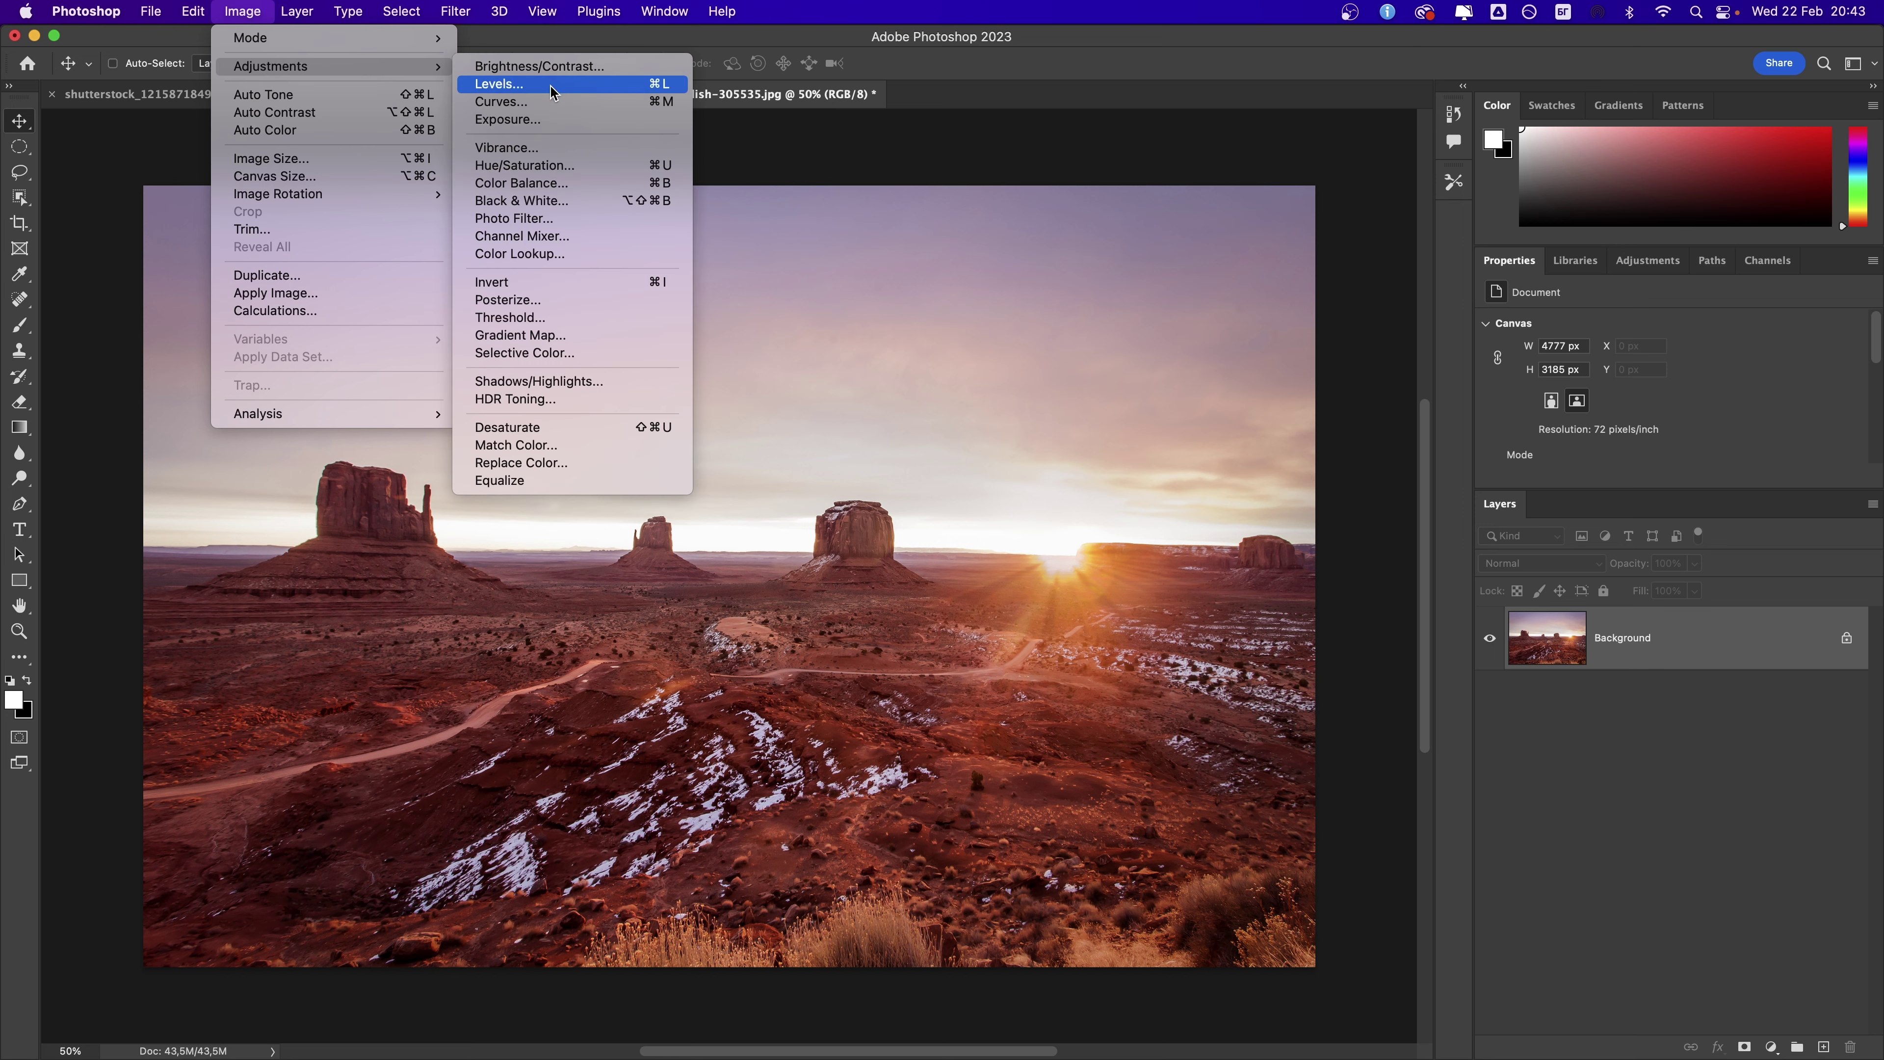
left_click(556, 165)
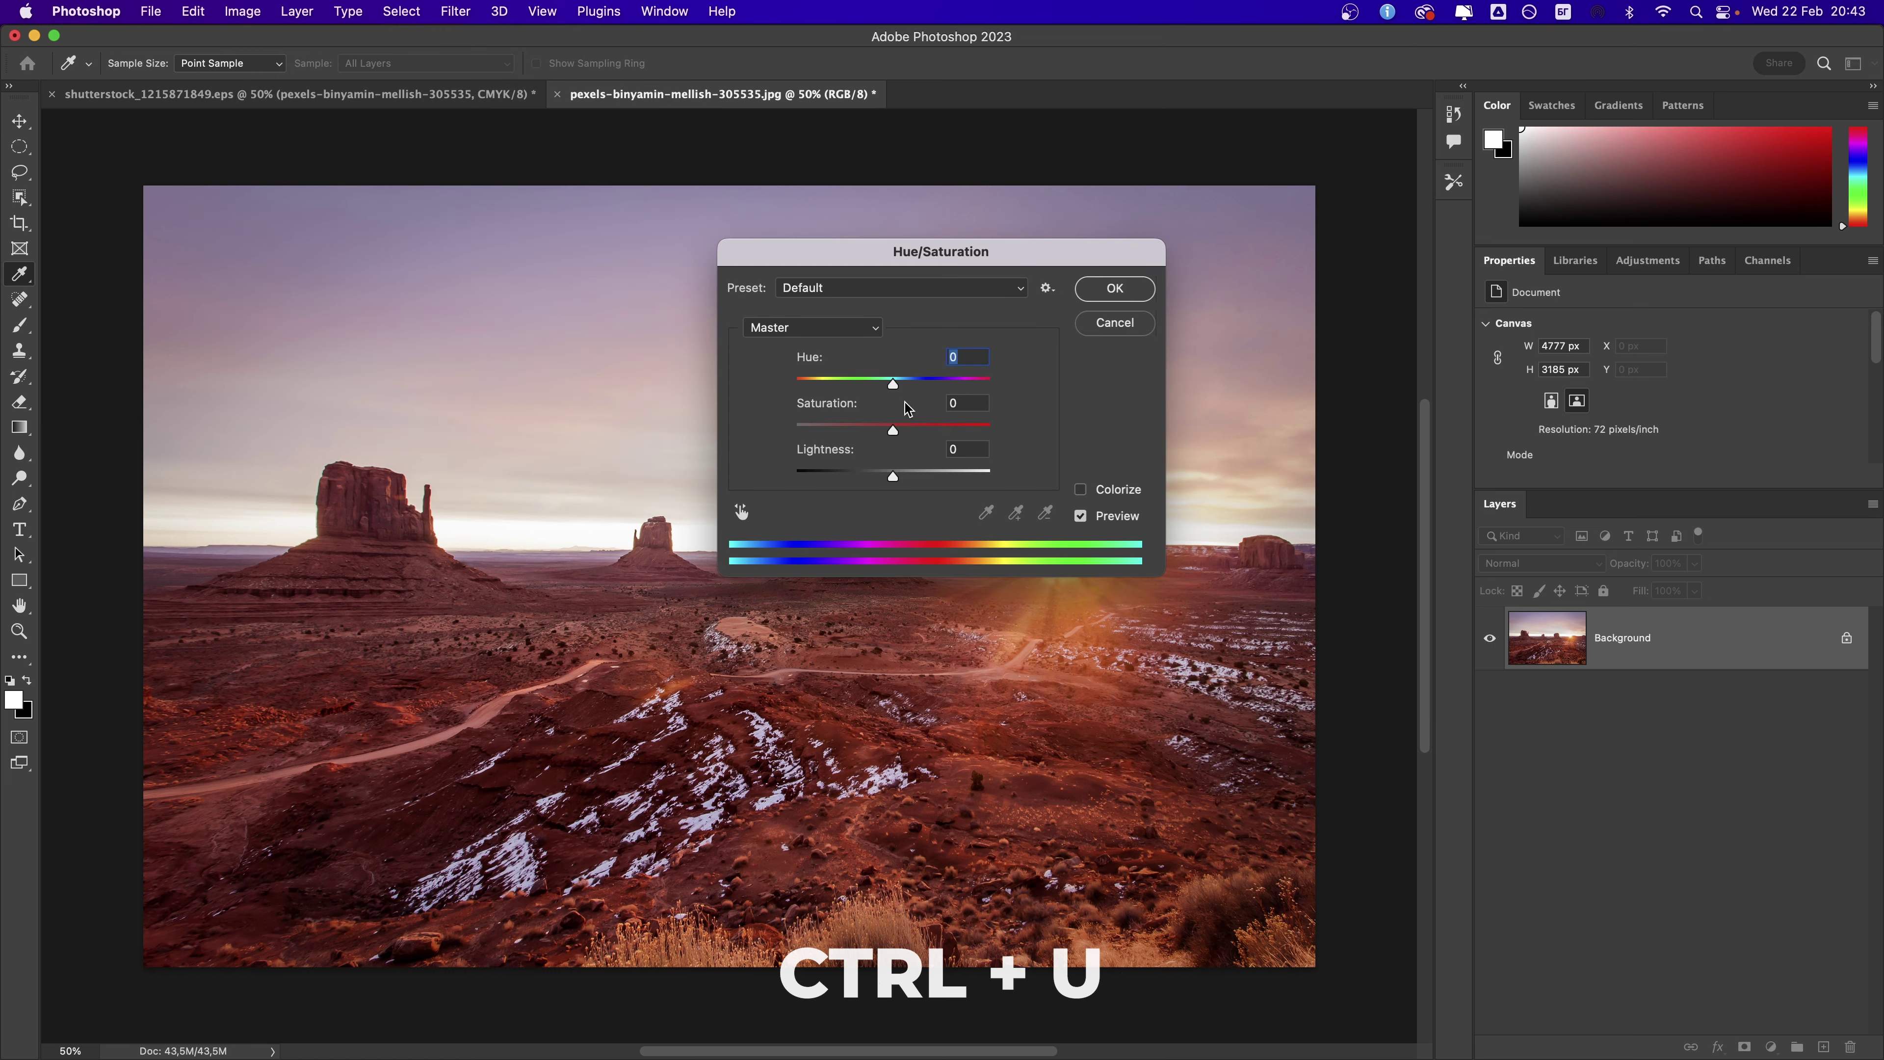
left_click_drag(893, 383, 990, 386)
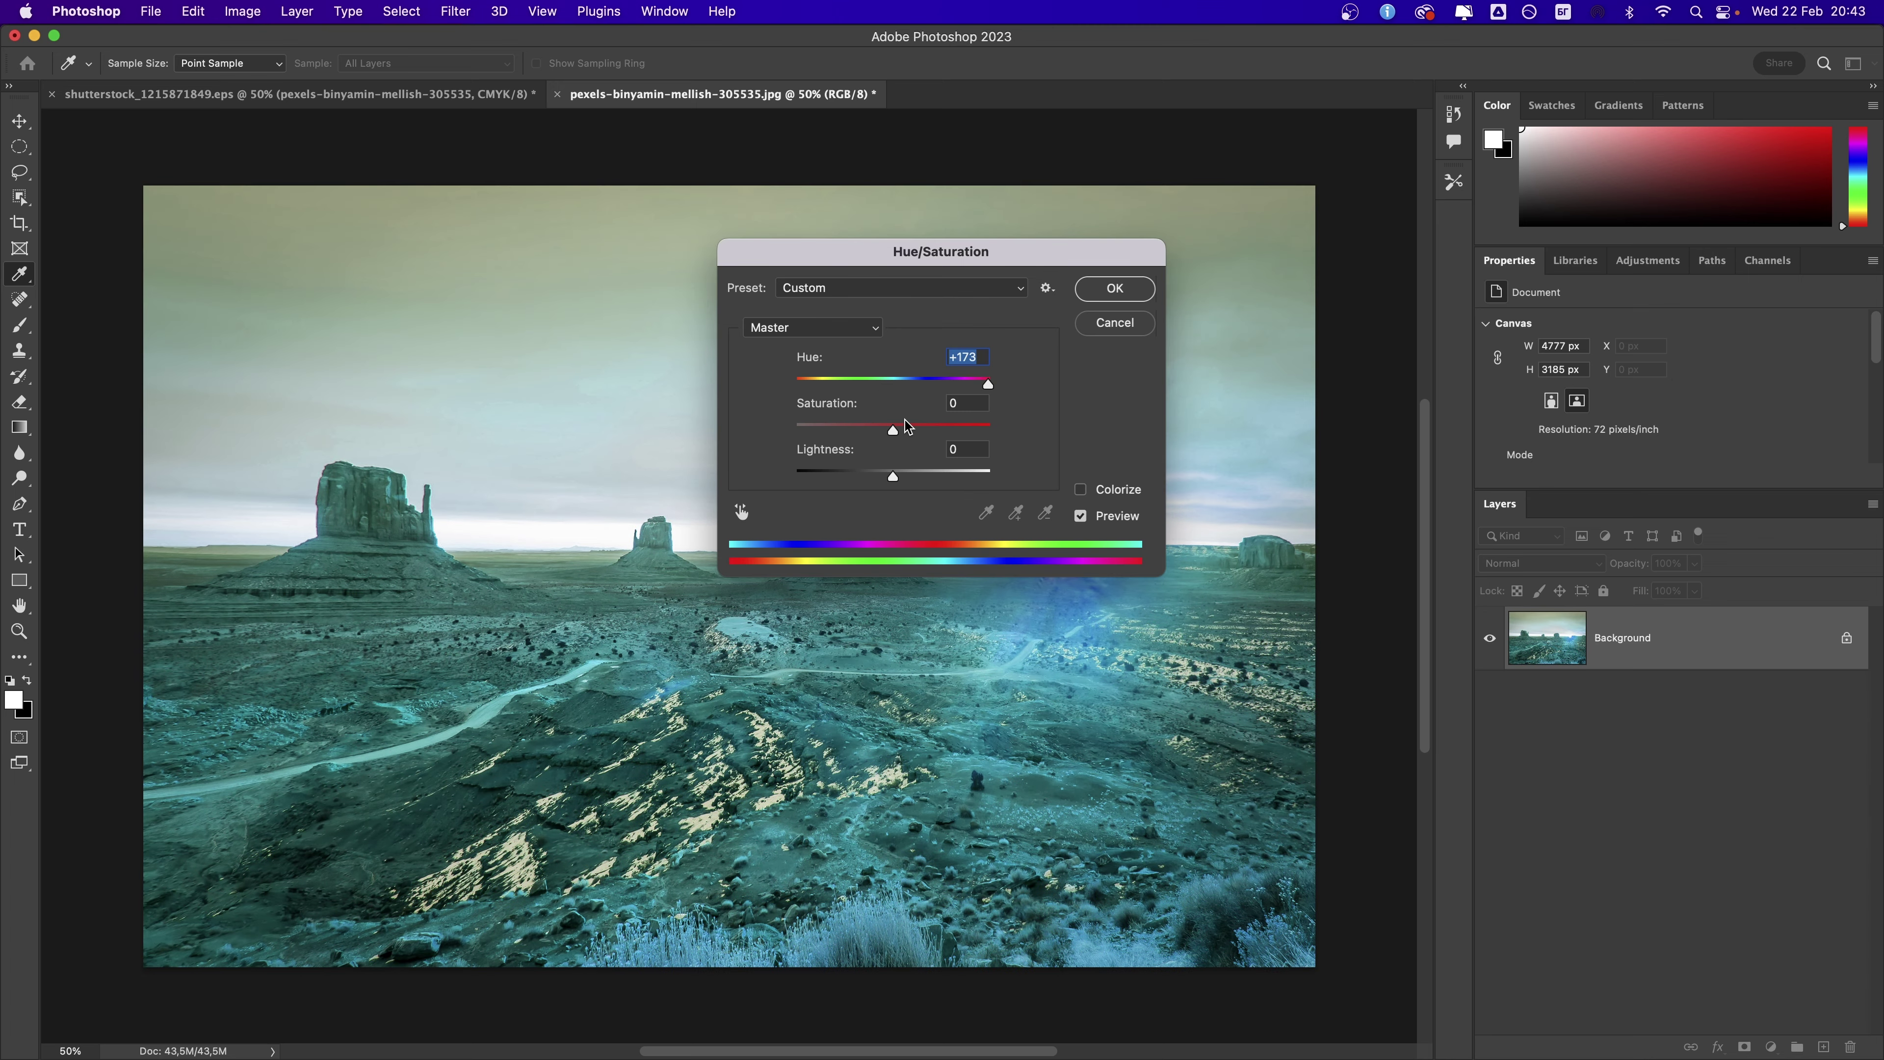
type("0")
left_click_drag(891, 438, 997, 435)
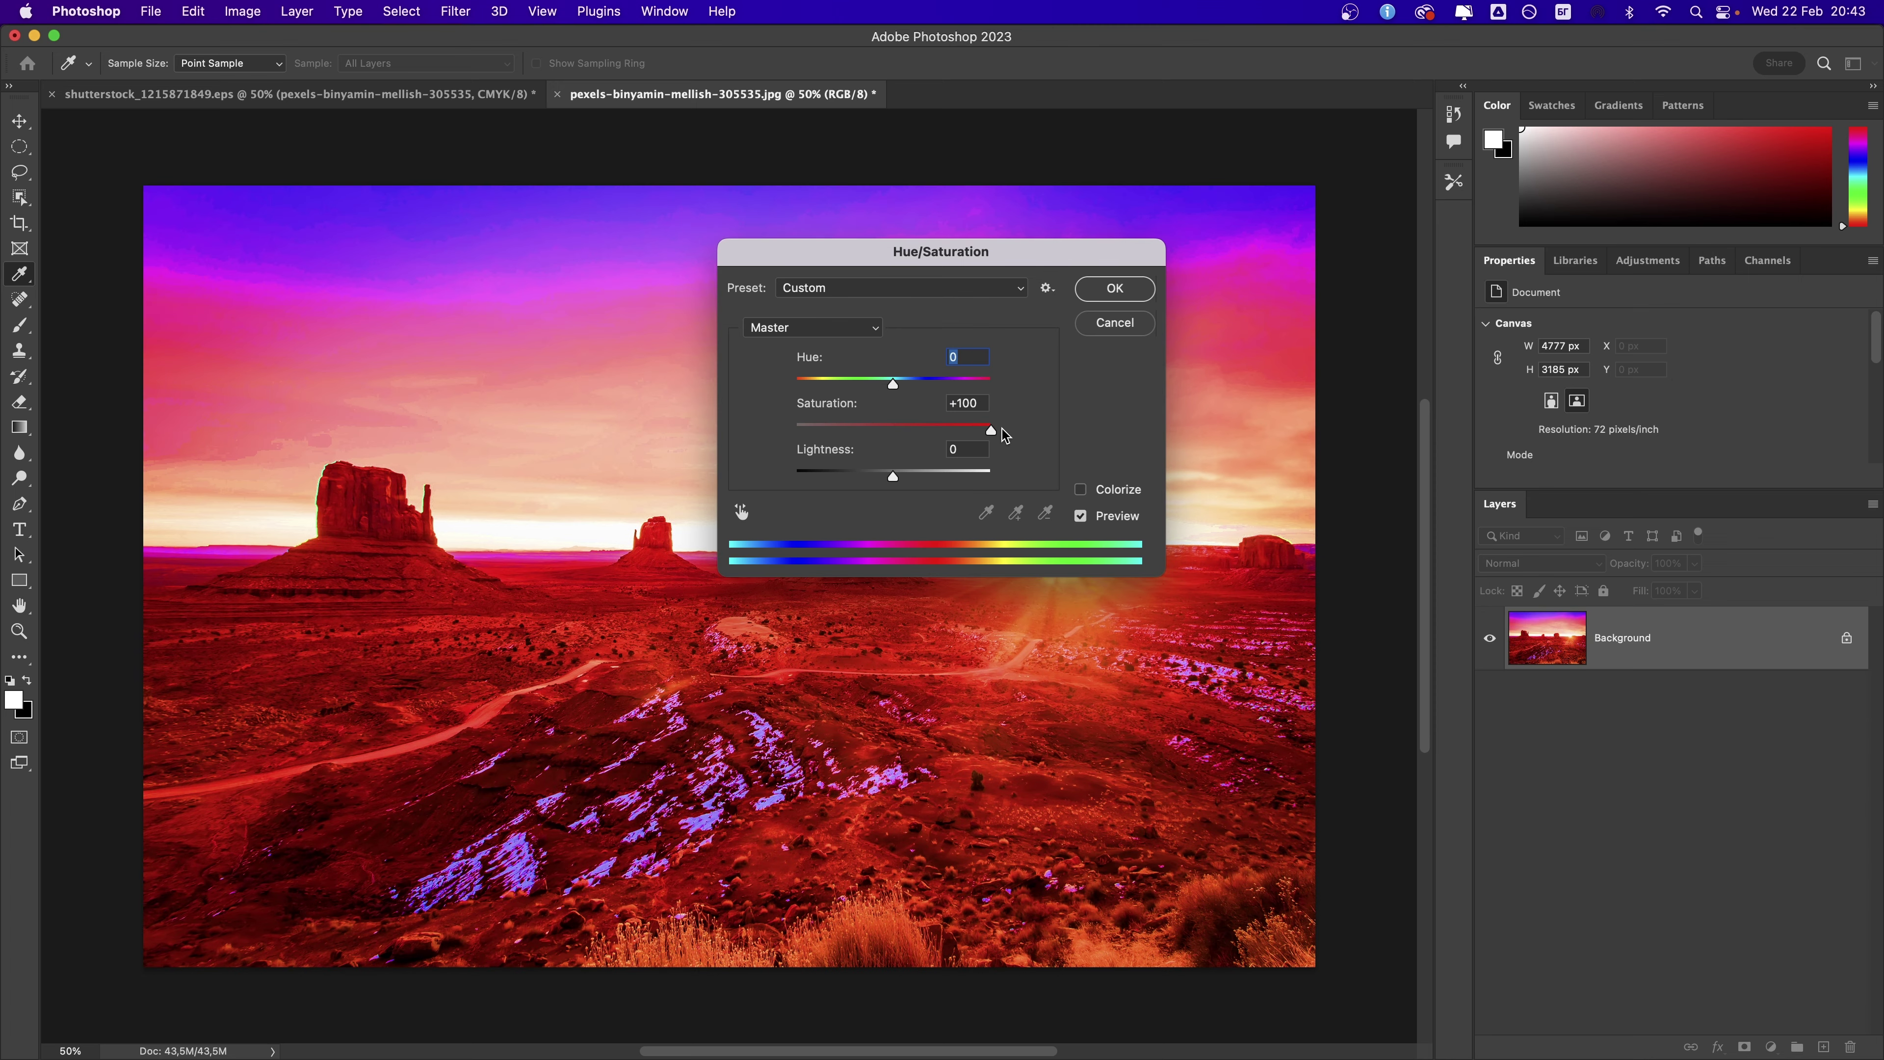
key("Tab")
type("0")
left_click_drag(893, 476, 1013, 482)
type("0")
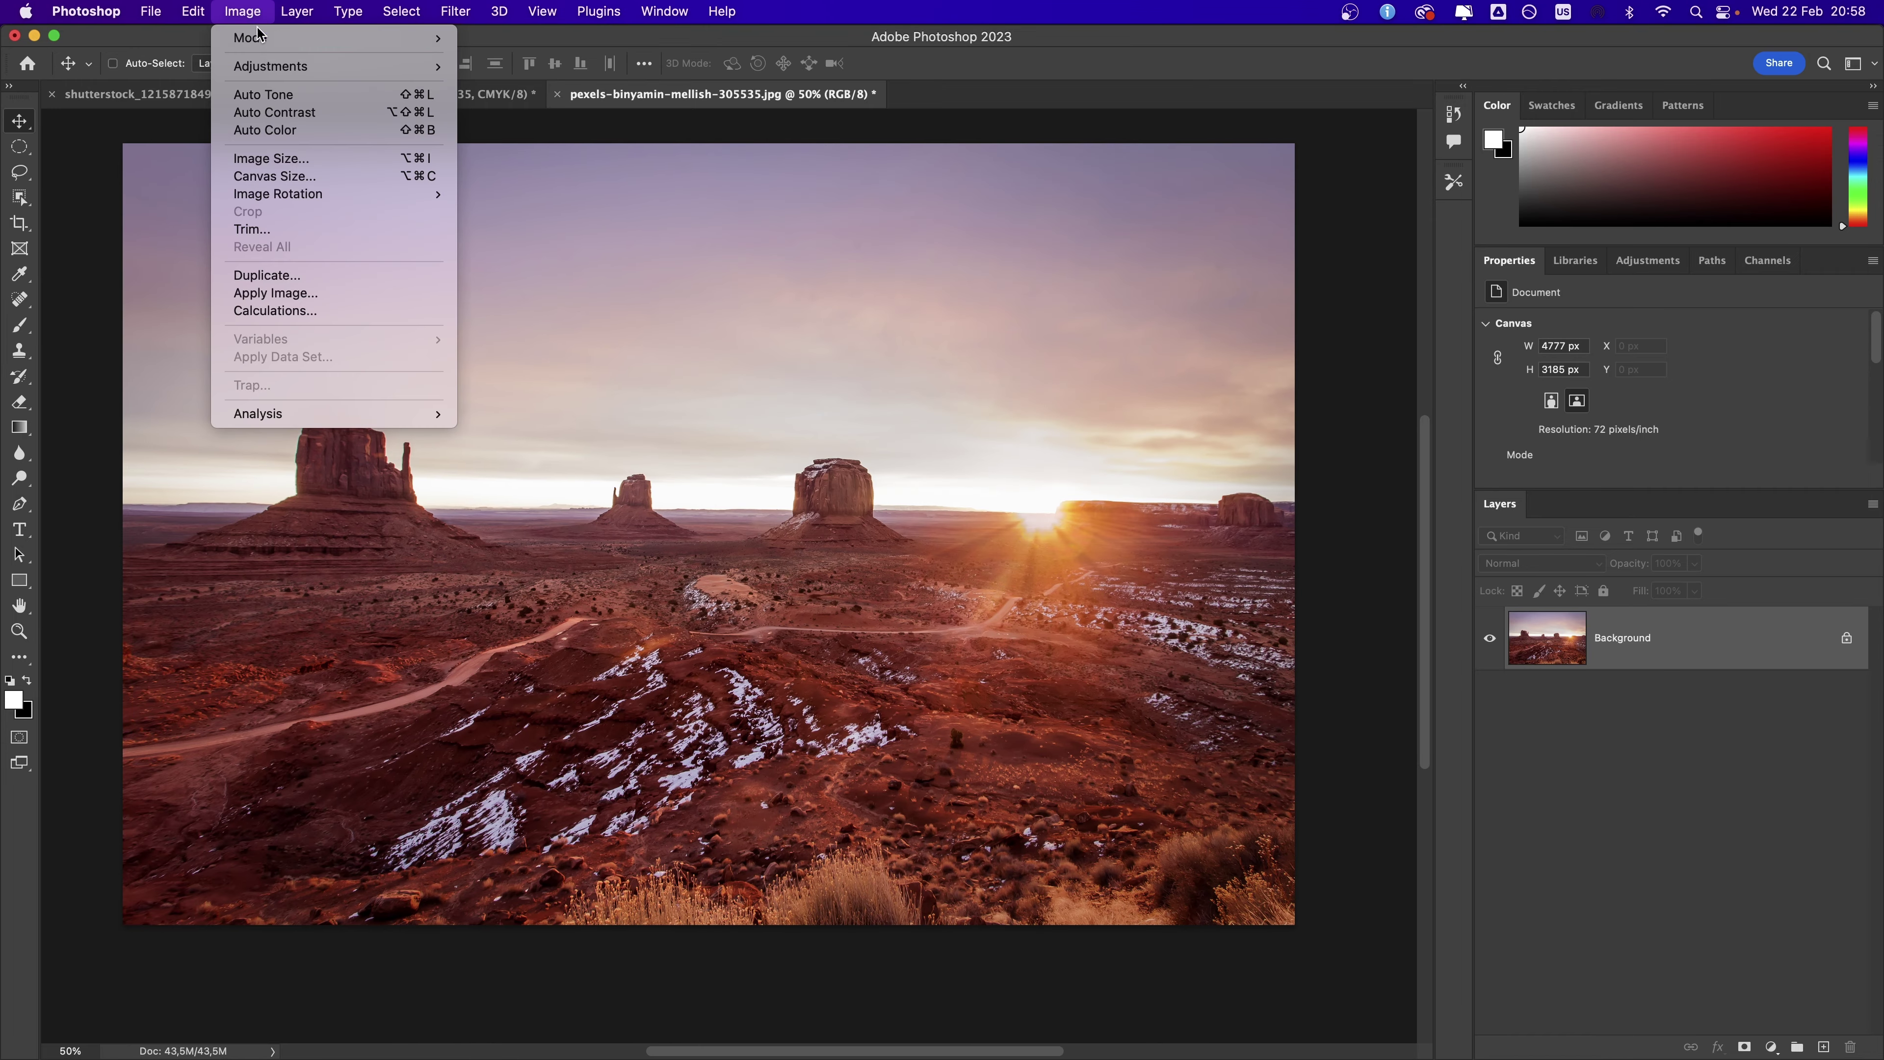
mouse_move(269, 66)
left_click(609, 87)
left_click_drag(890, 465, 952, 473)
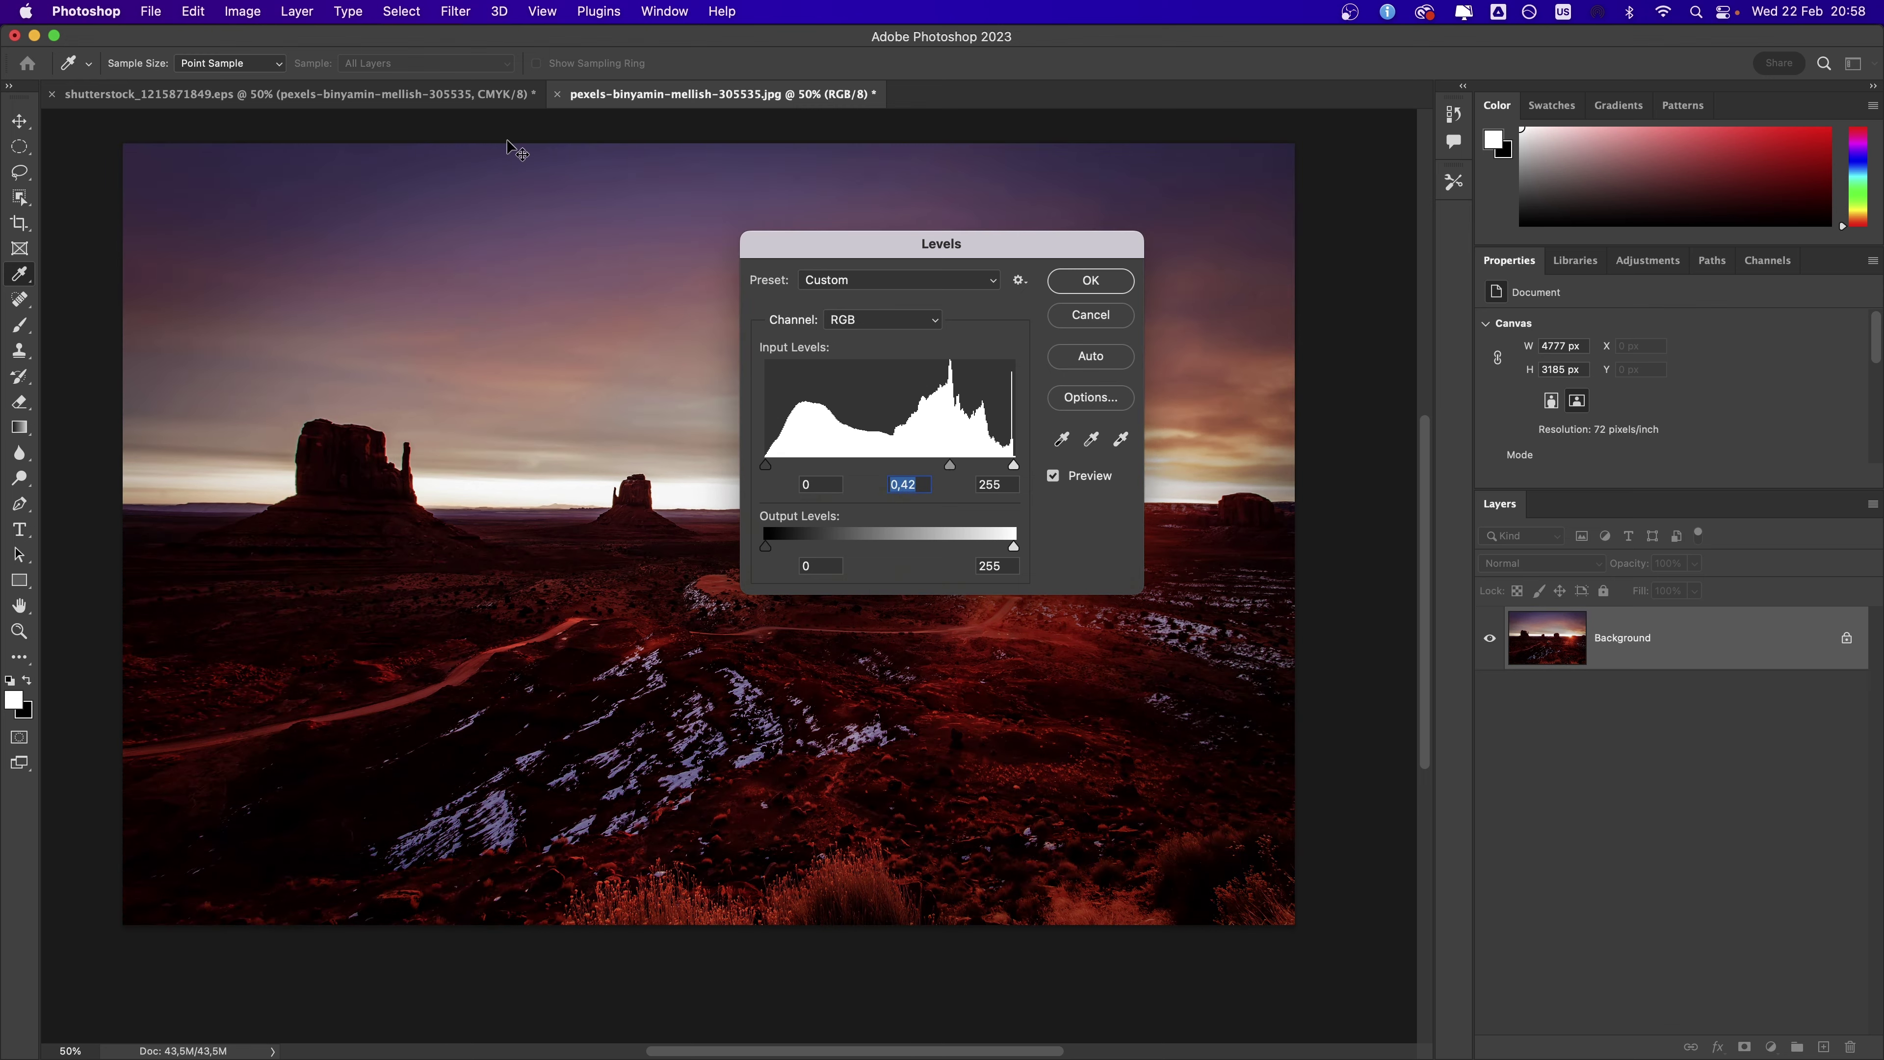
key("Escape")
left_click(242, 12)
mouse_move(270, 66)
left_click(610, 104)
left_click_drag(829, 435, 833, 462)
left_click_drag(731, 555, 734, 537)
left_click(1222, 269)
key("super+z")
left_click(242, 12)
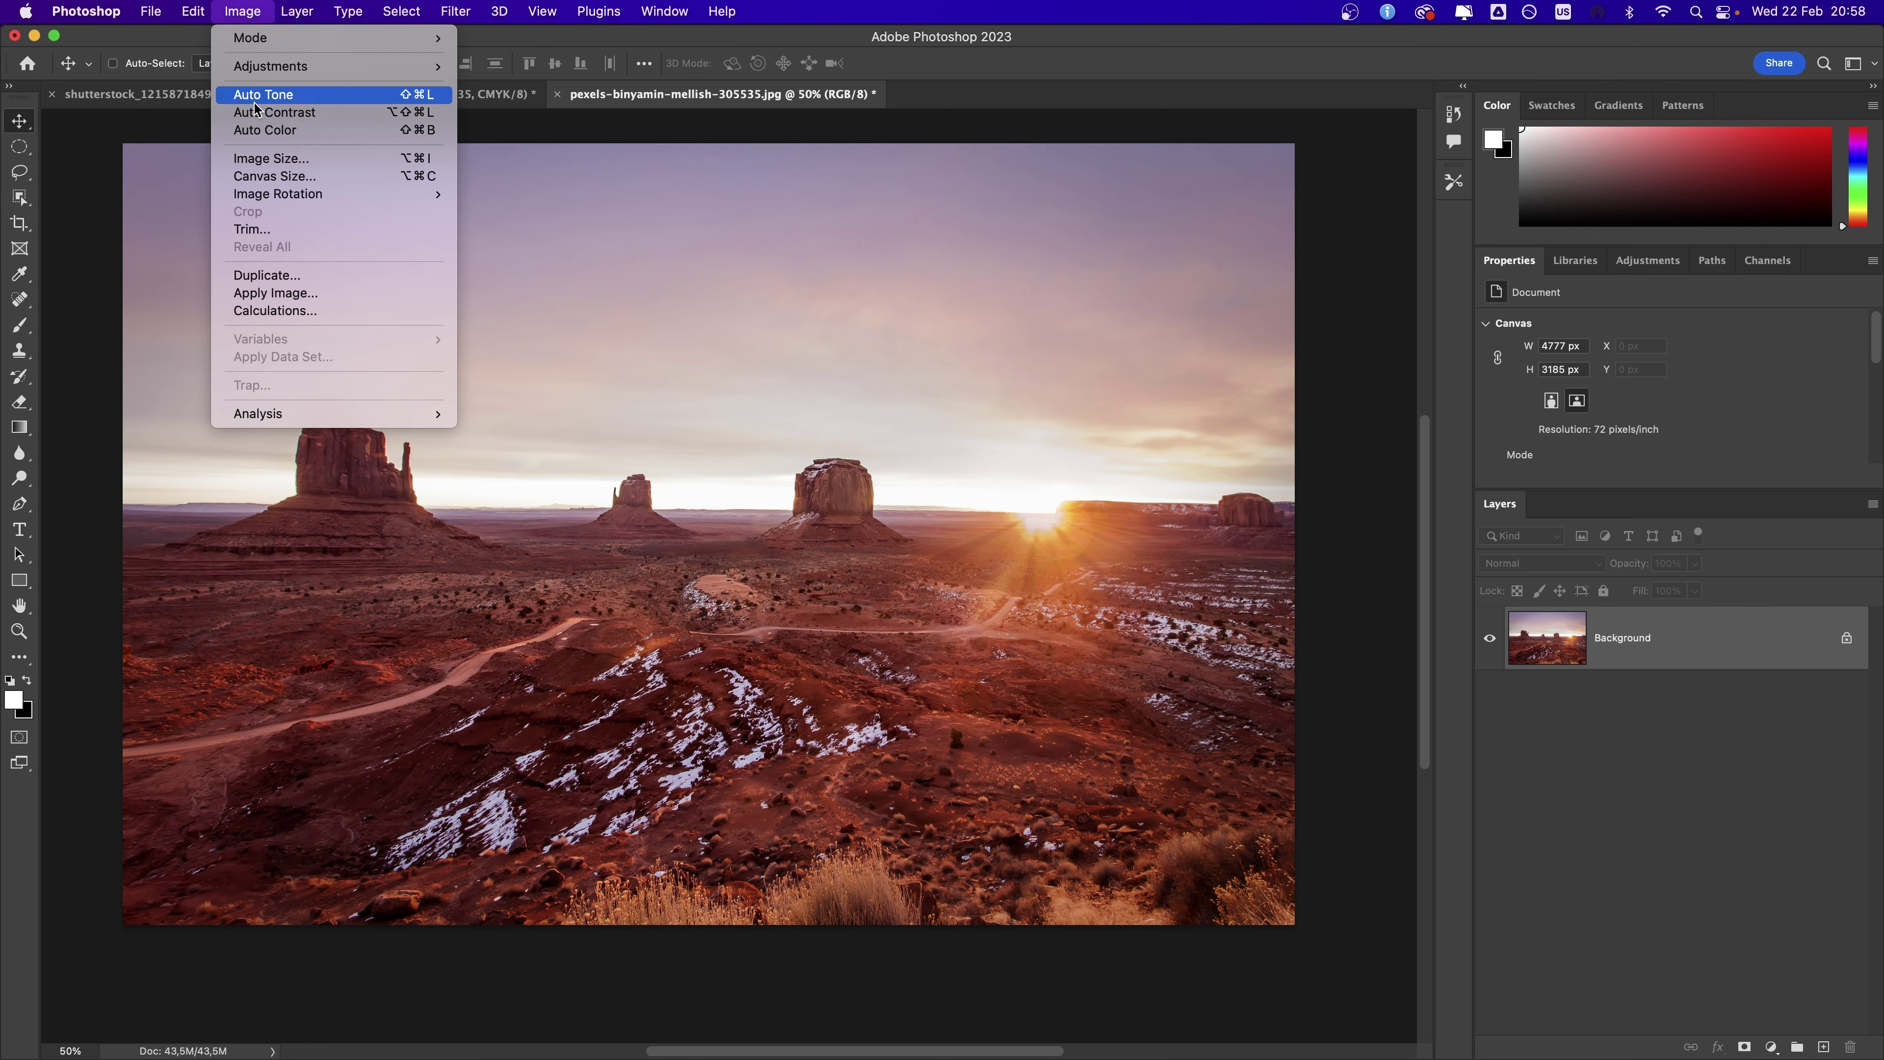
left_click(266, 132)
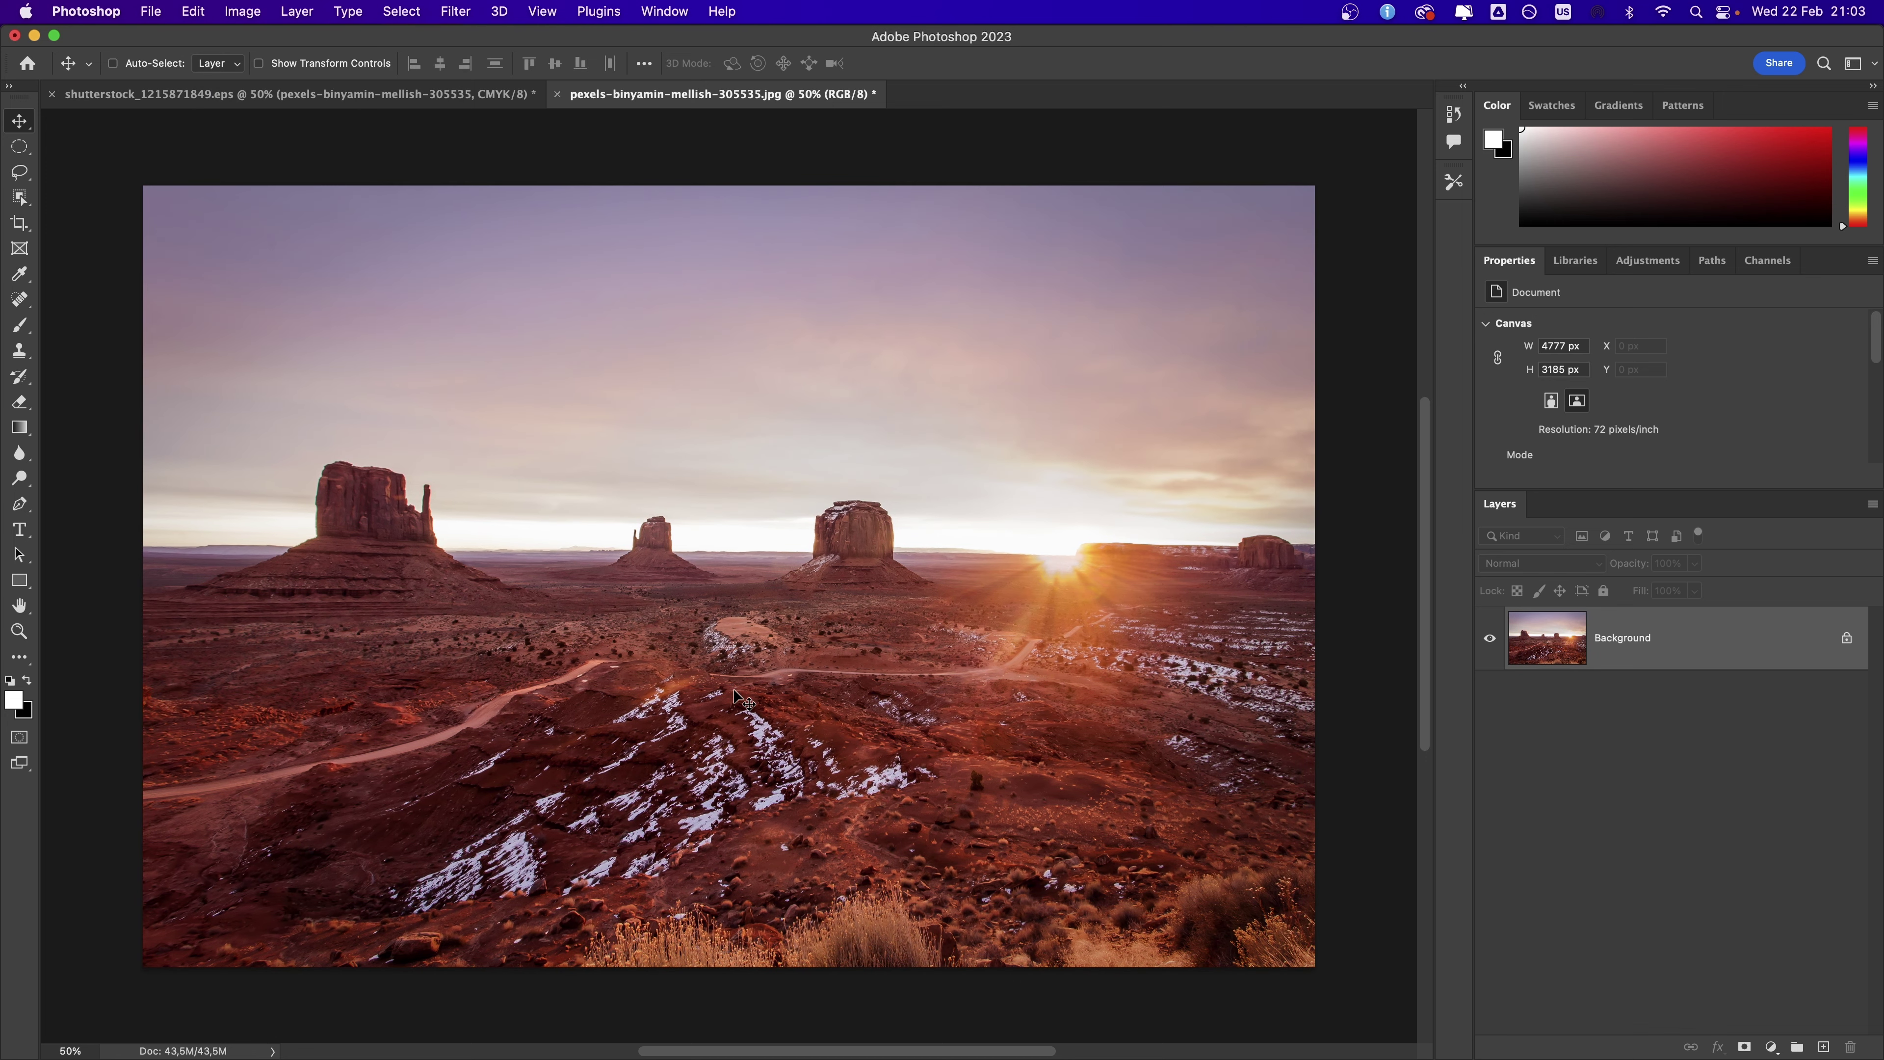
key("ctrl+i")
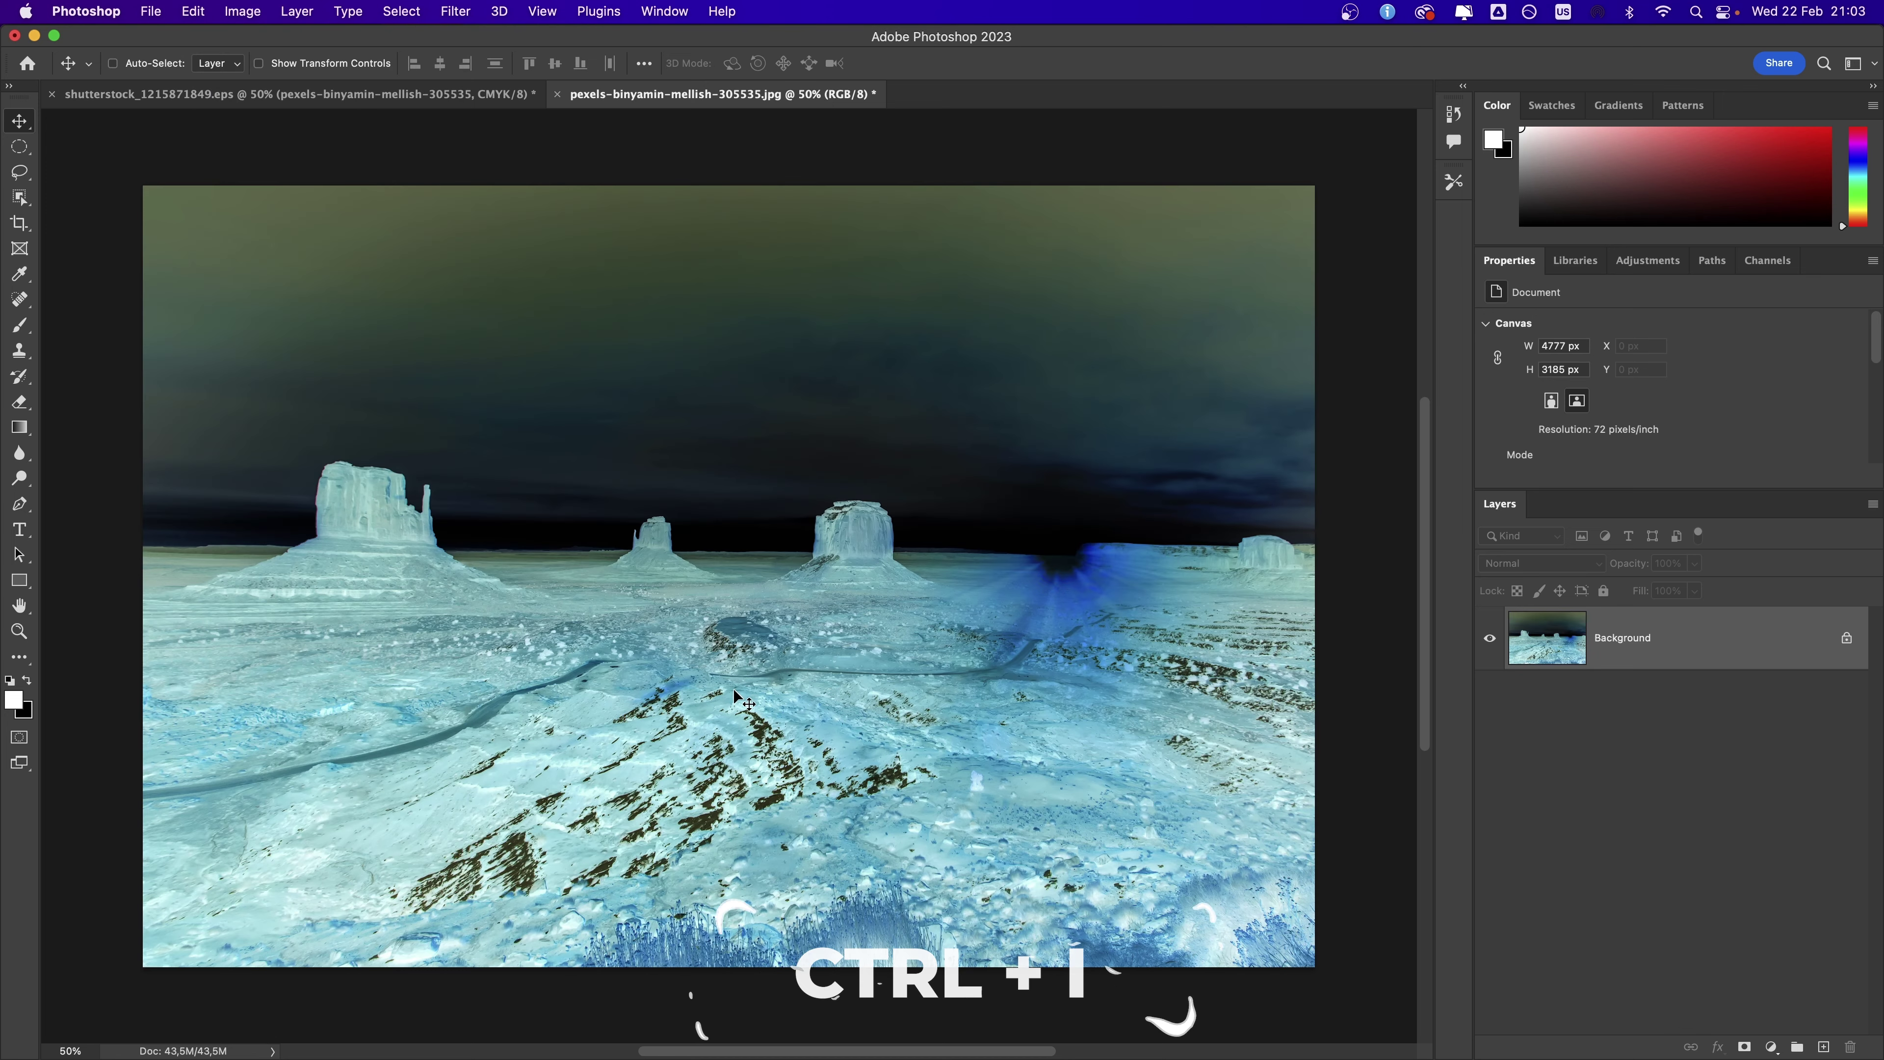
key("ctrl+i")
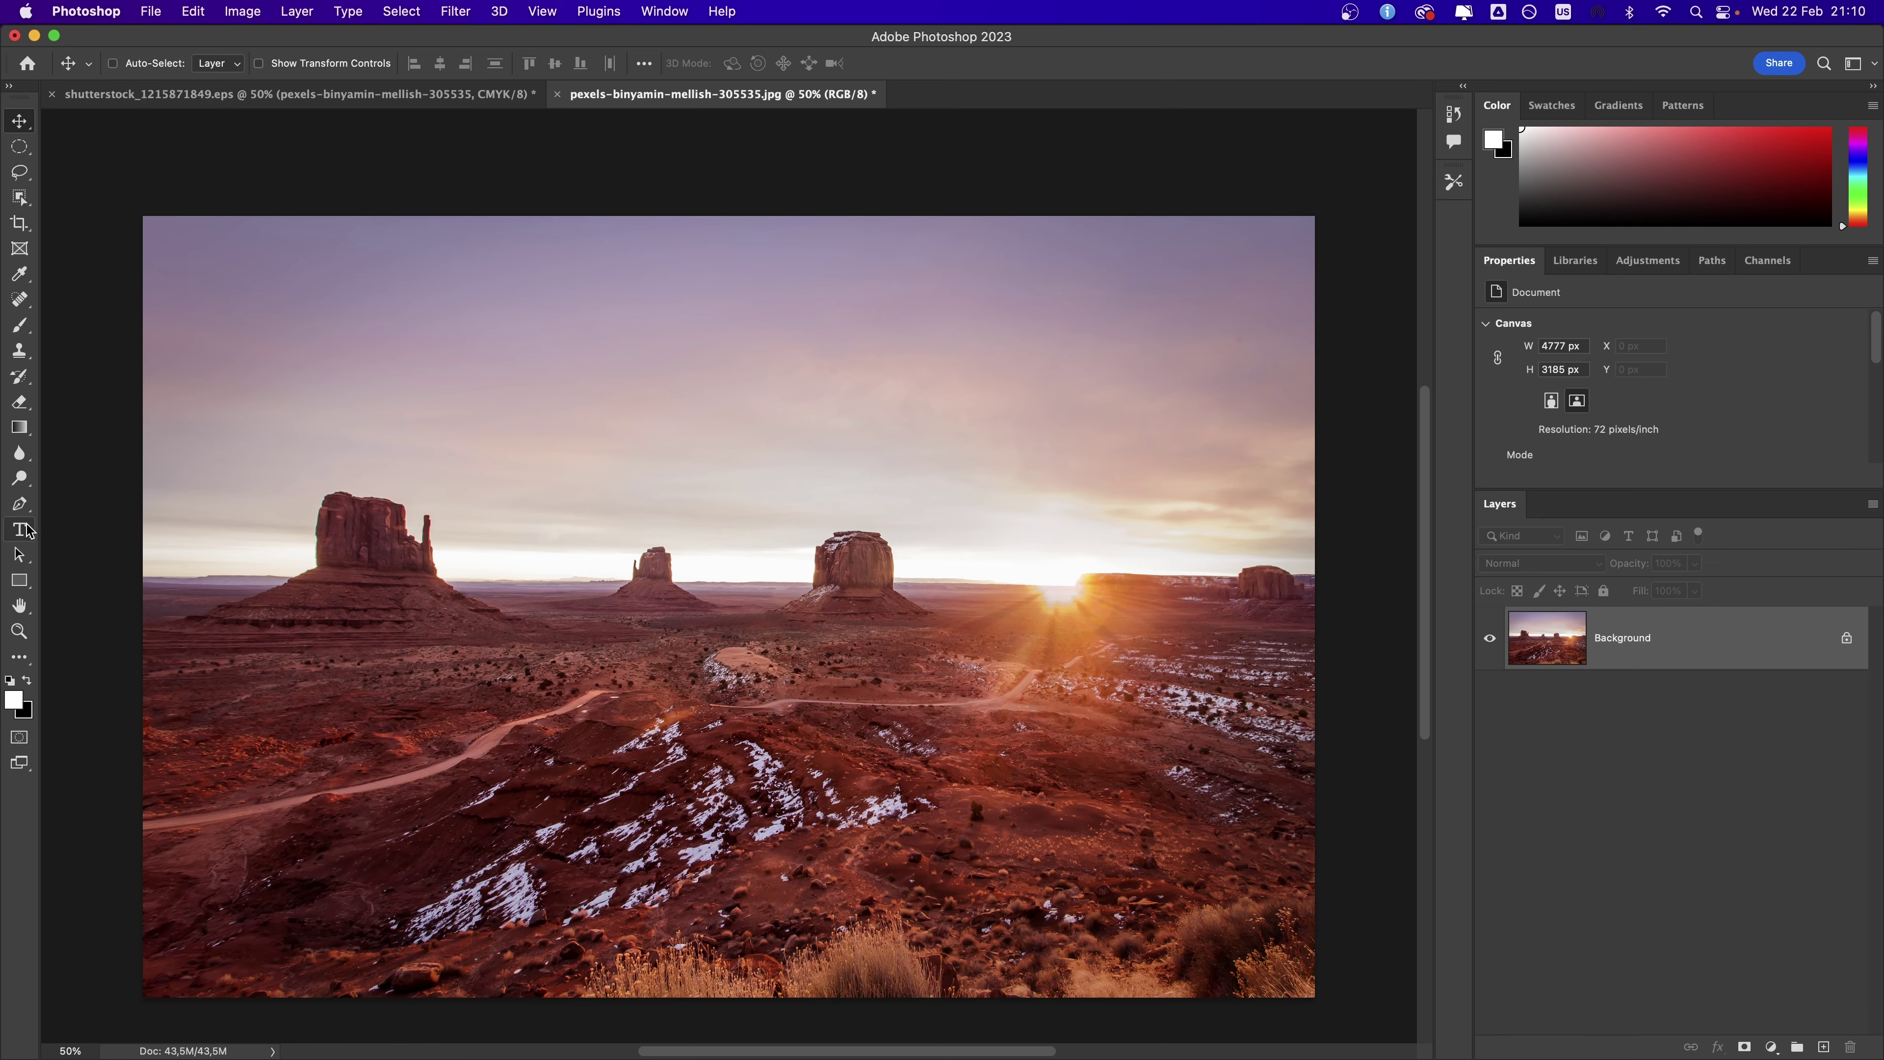
Step: Type TEXT on the photo and move it to the upper centre
key("t")
left_click(406, 359)
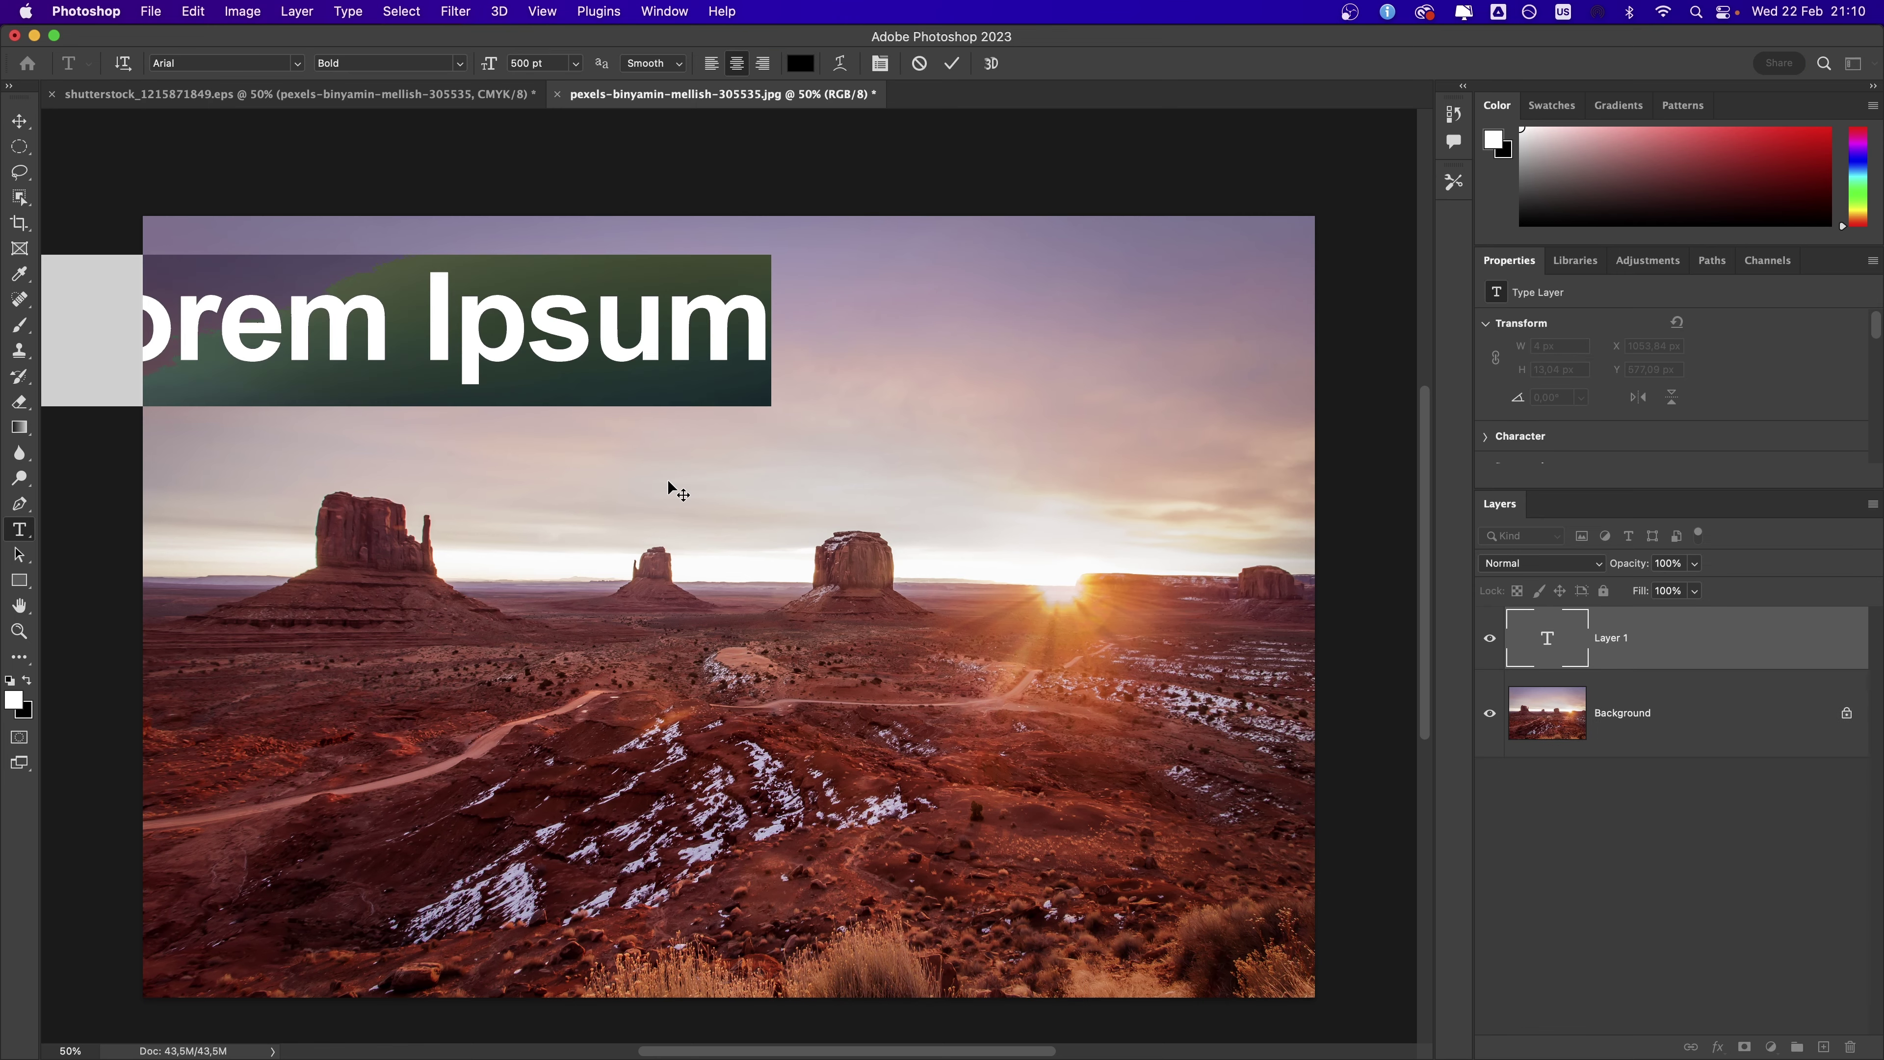
type("TEXT")
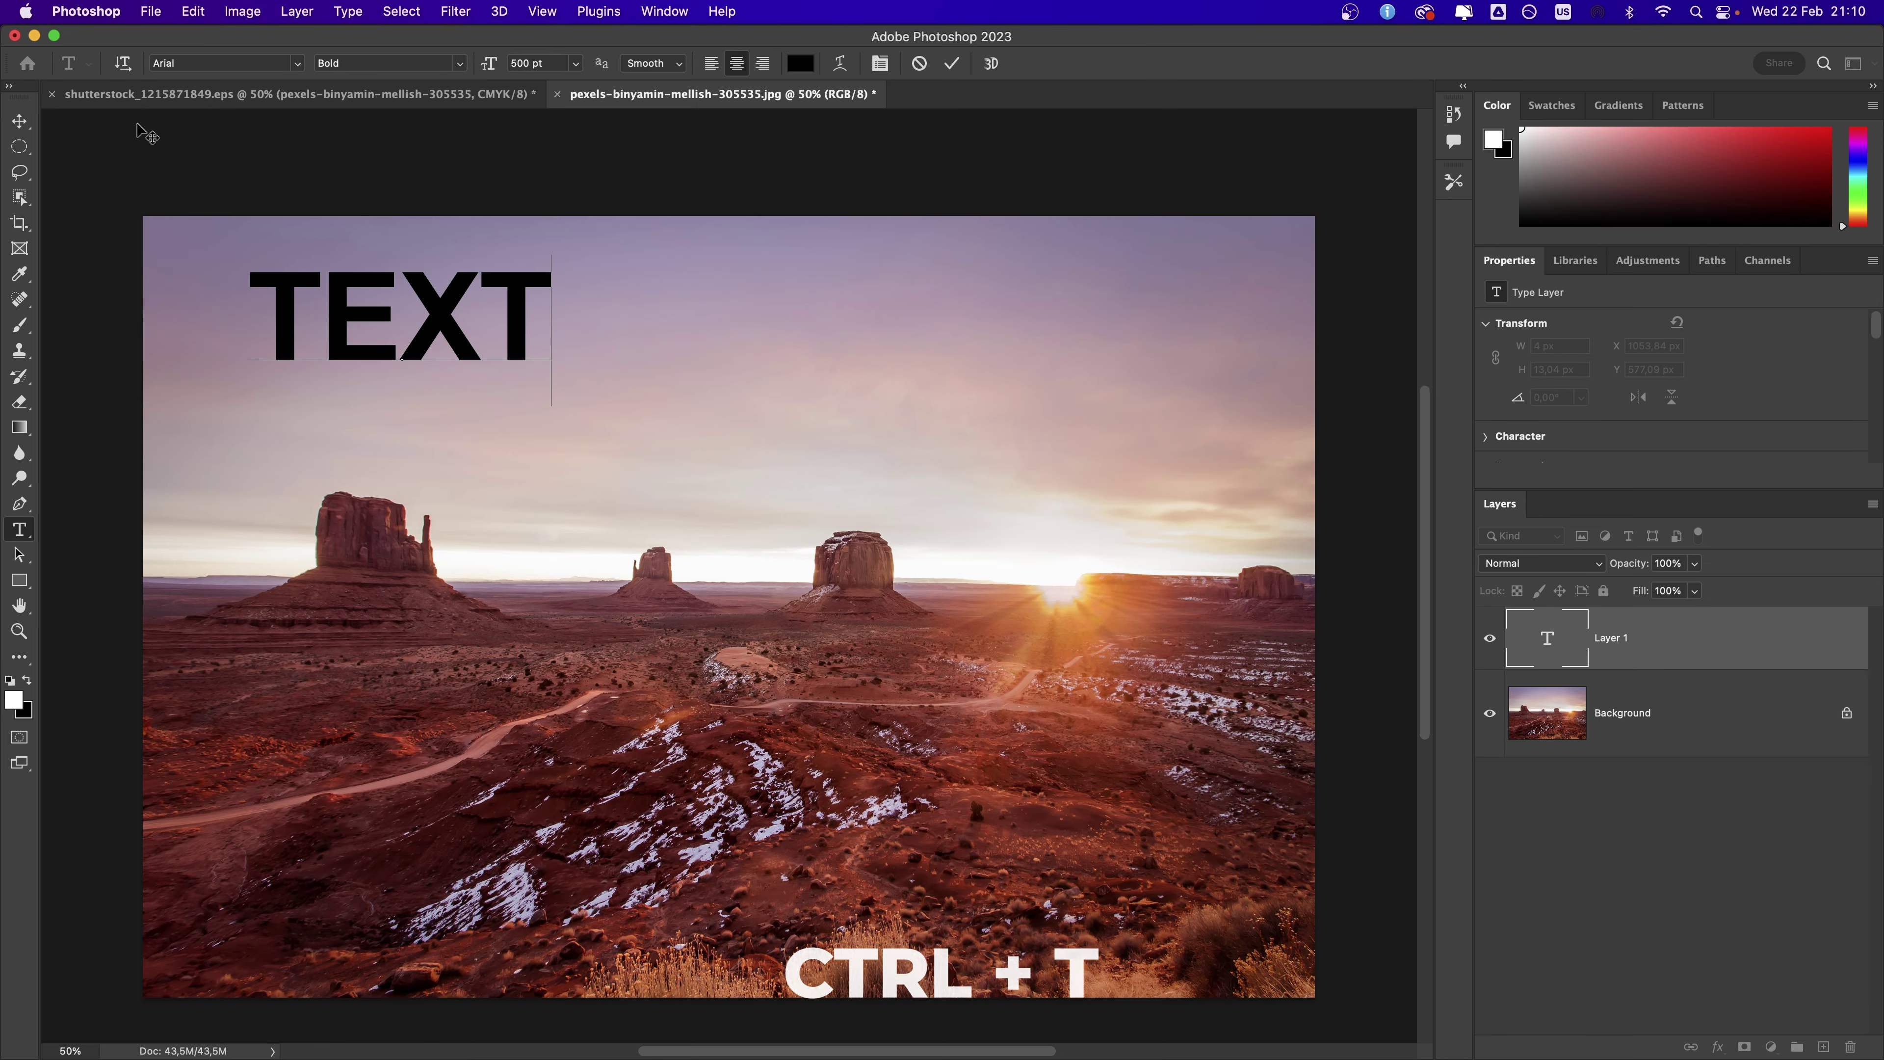
left_click(19, 121)
left_click_drag(401, 315, 727, 401)
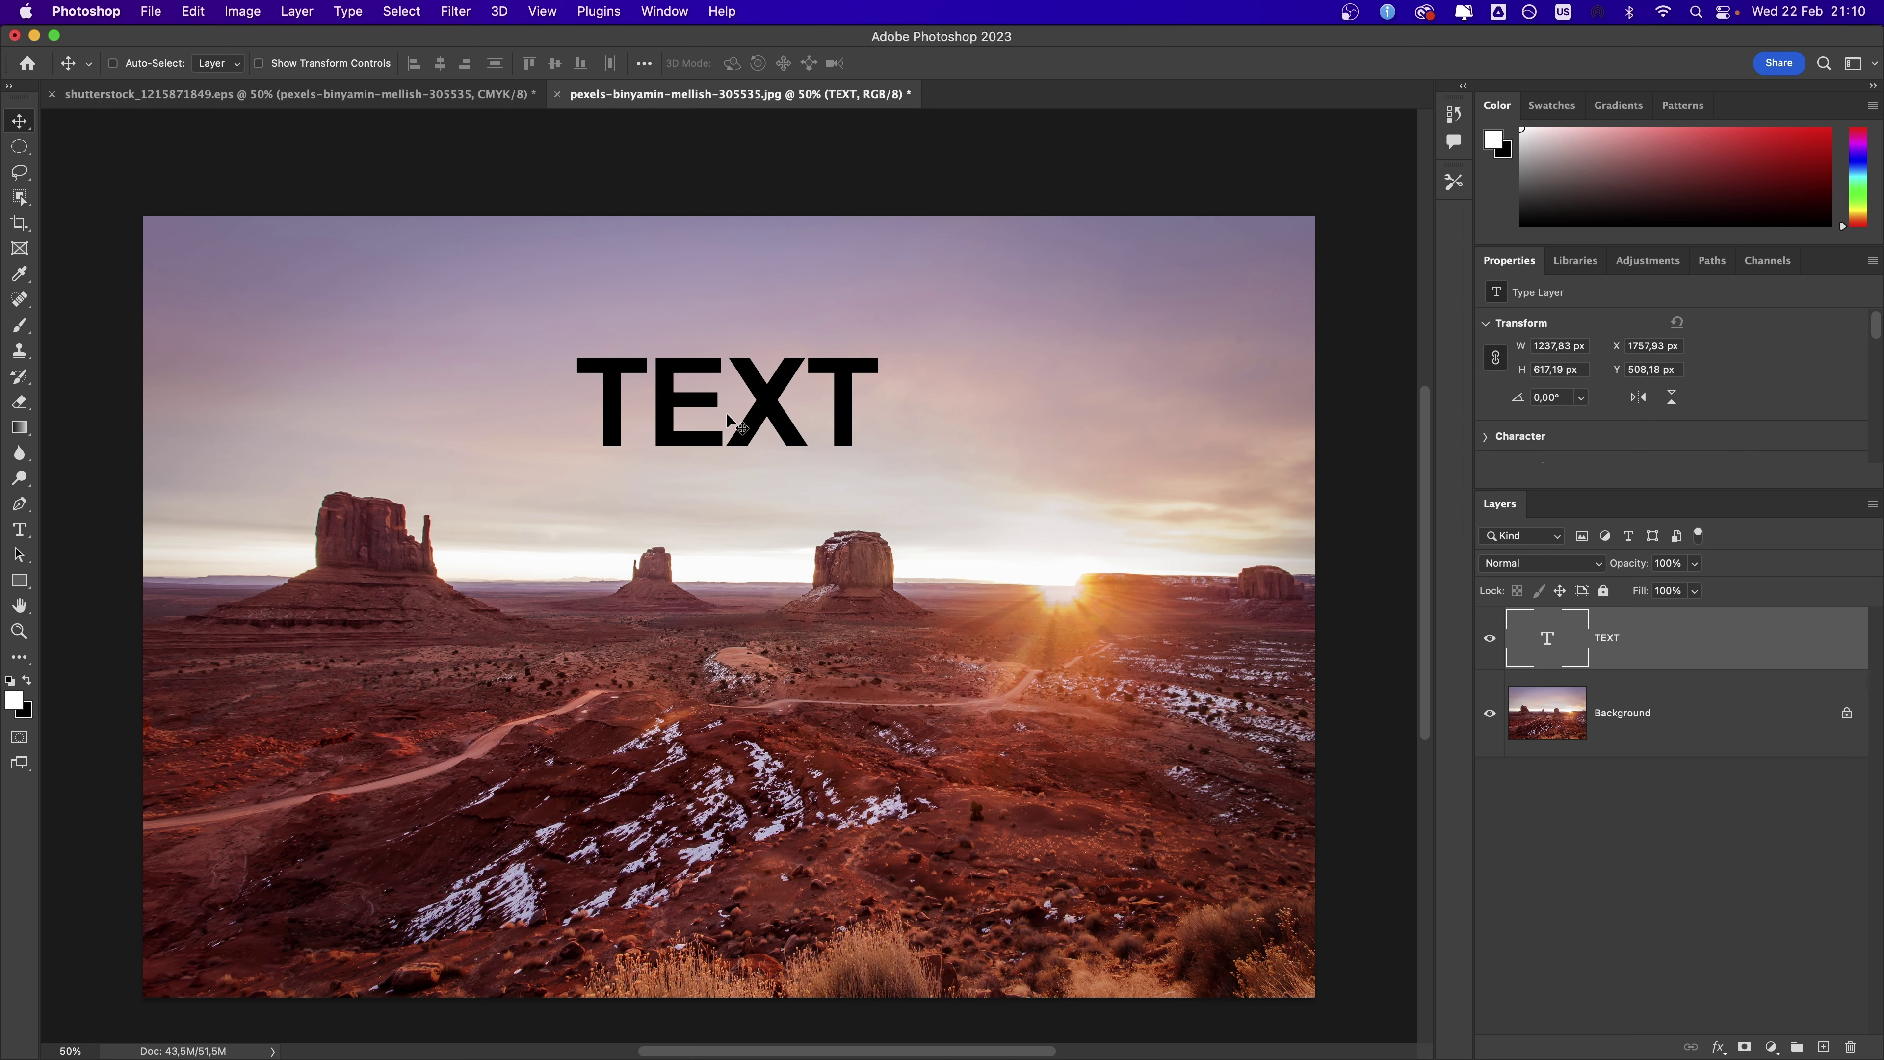
Step: Make TEXT Bold Italic, try left and right alignment, and colour it red
double_click(727, 410)
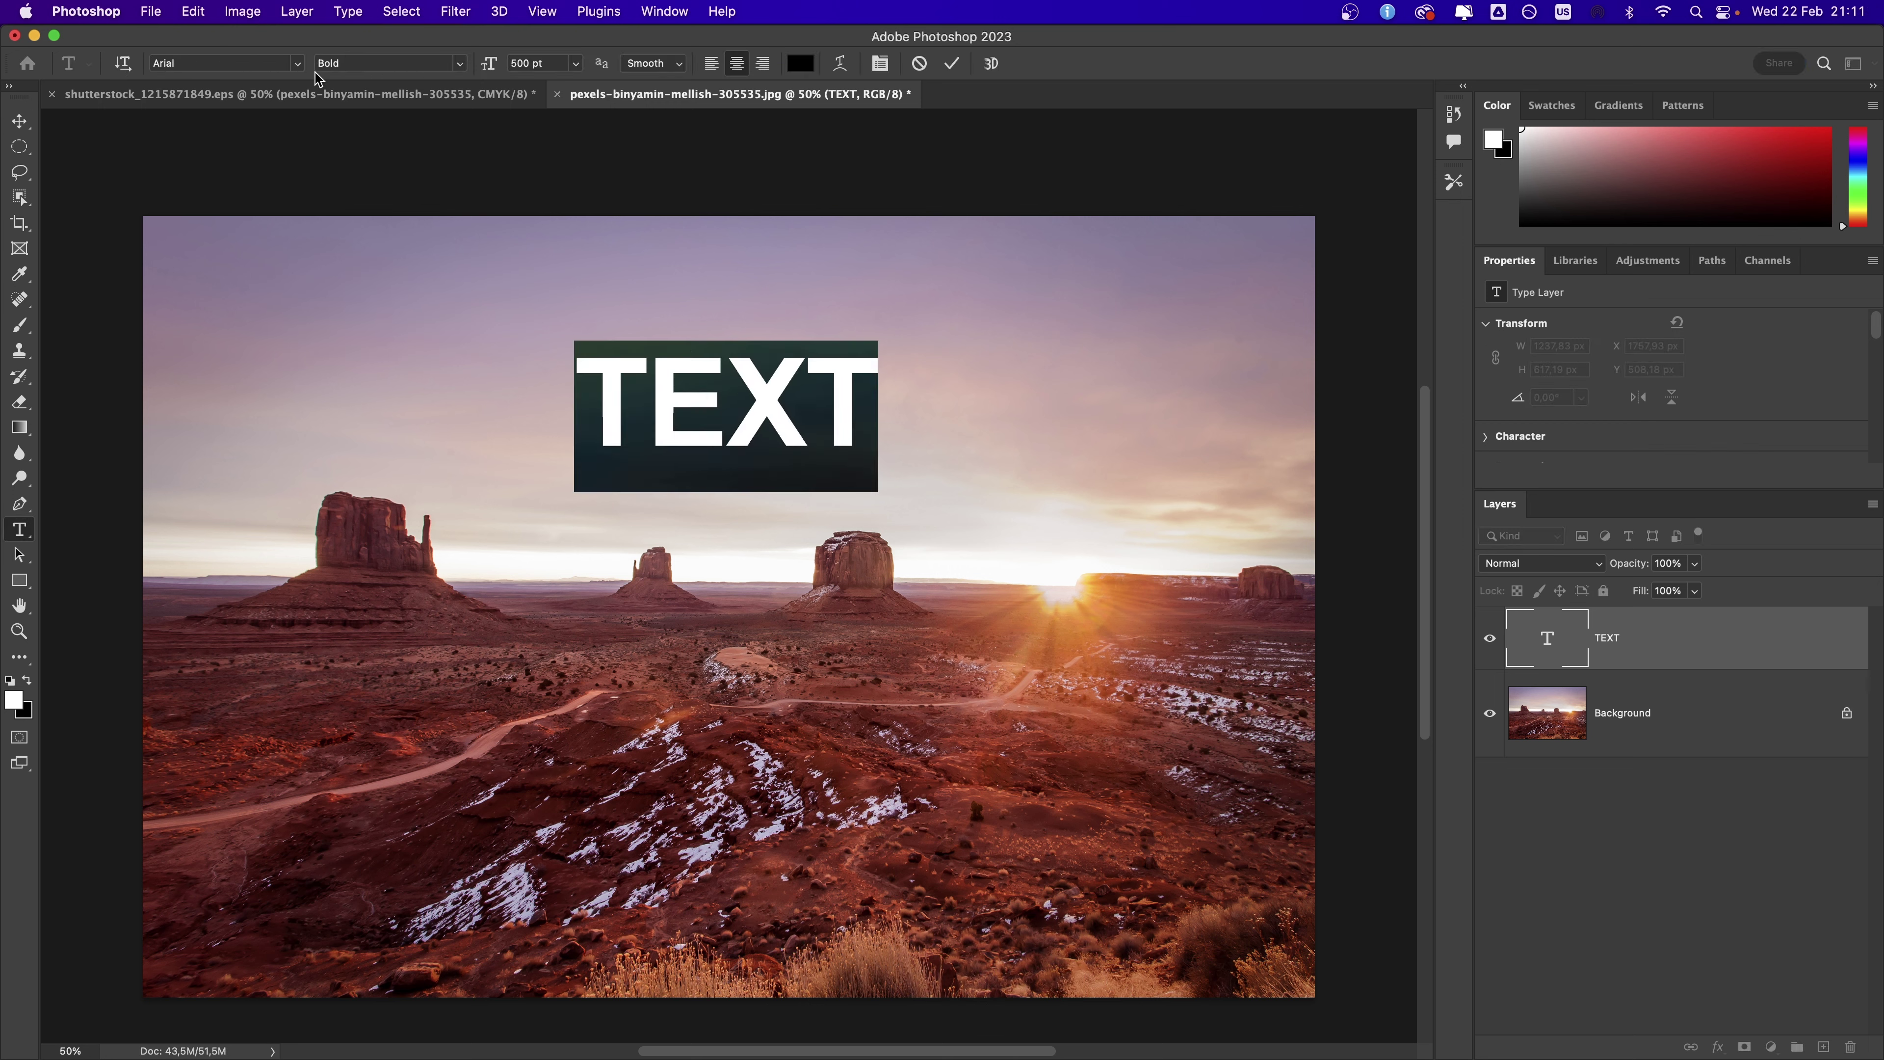
left_click(299, 64)
left_click(458, 64)
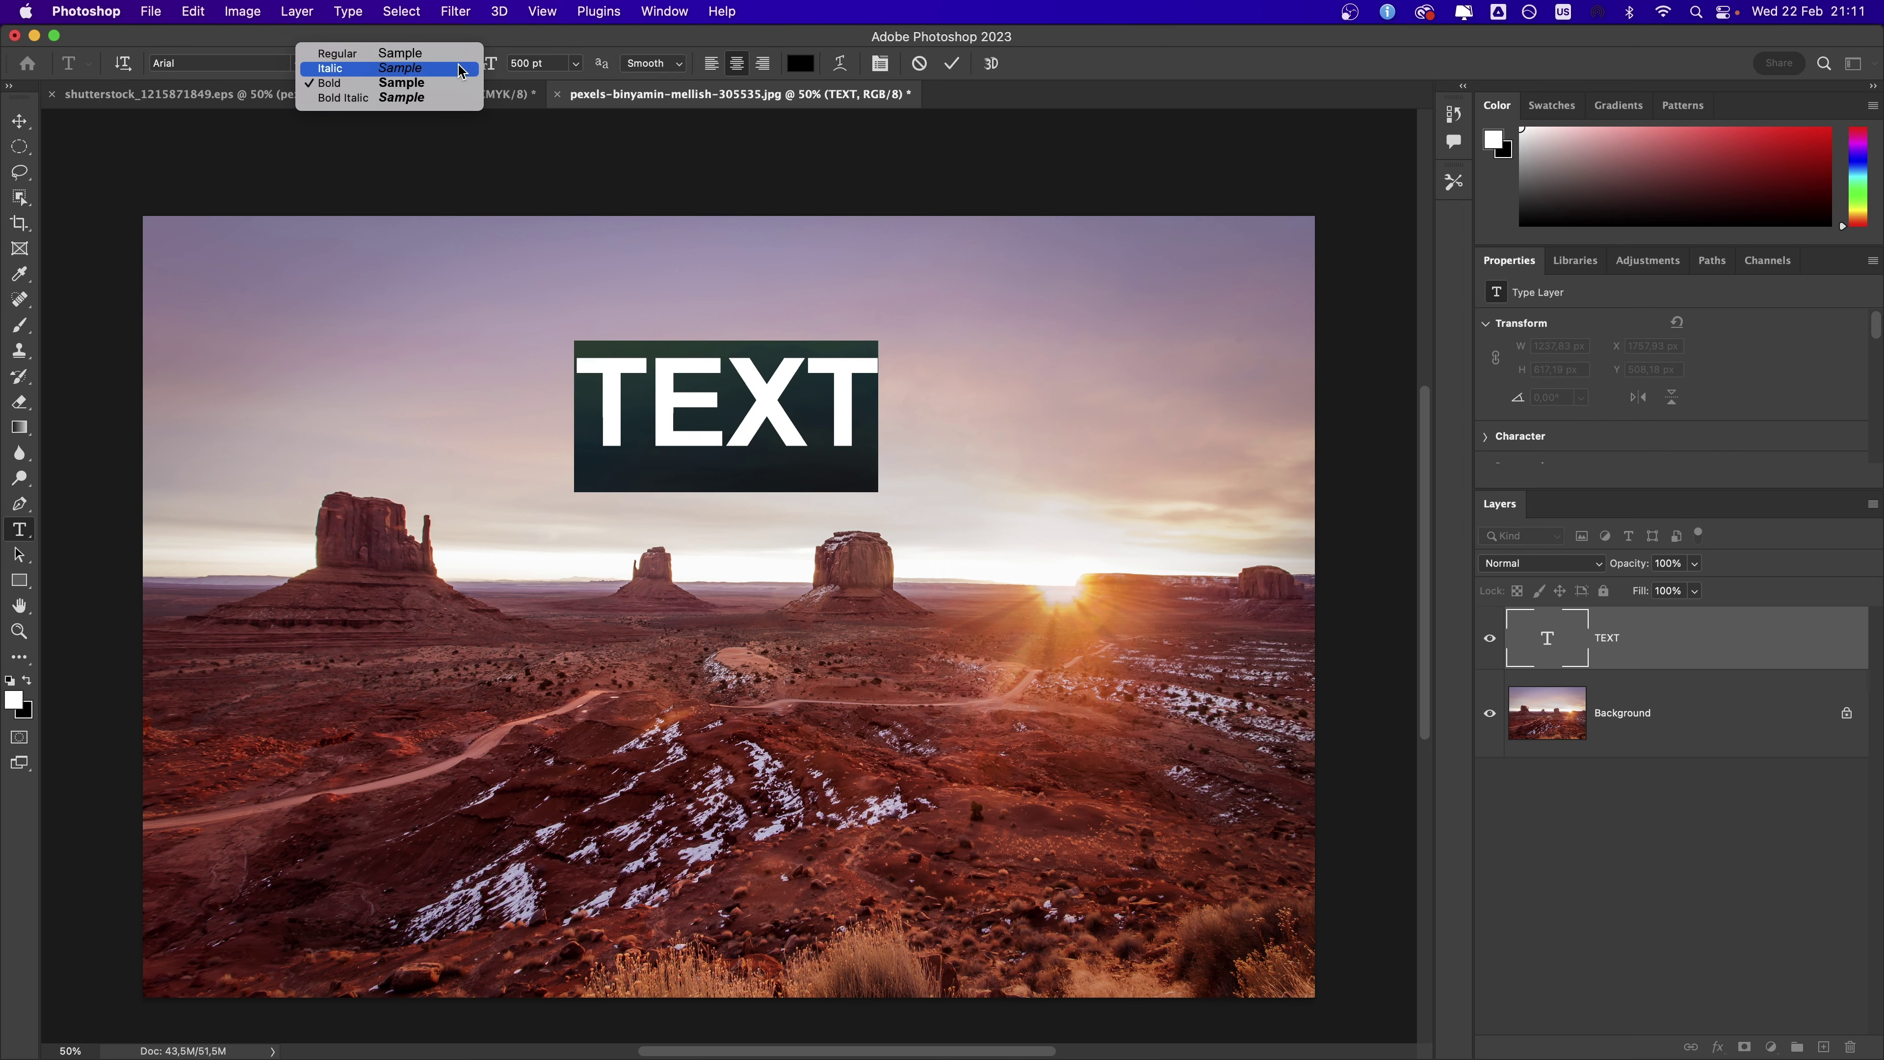
left_click(445, 97)
left_click(710, 64)
left_click(762, 63)
left_click(800, 63)
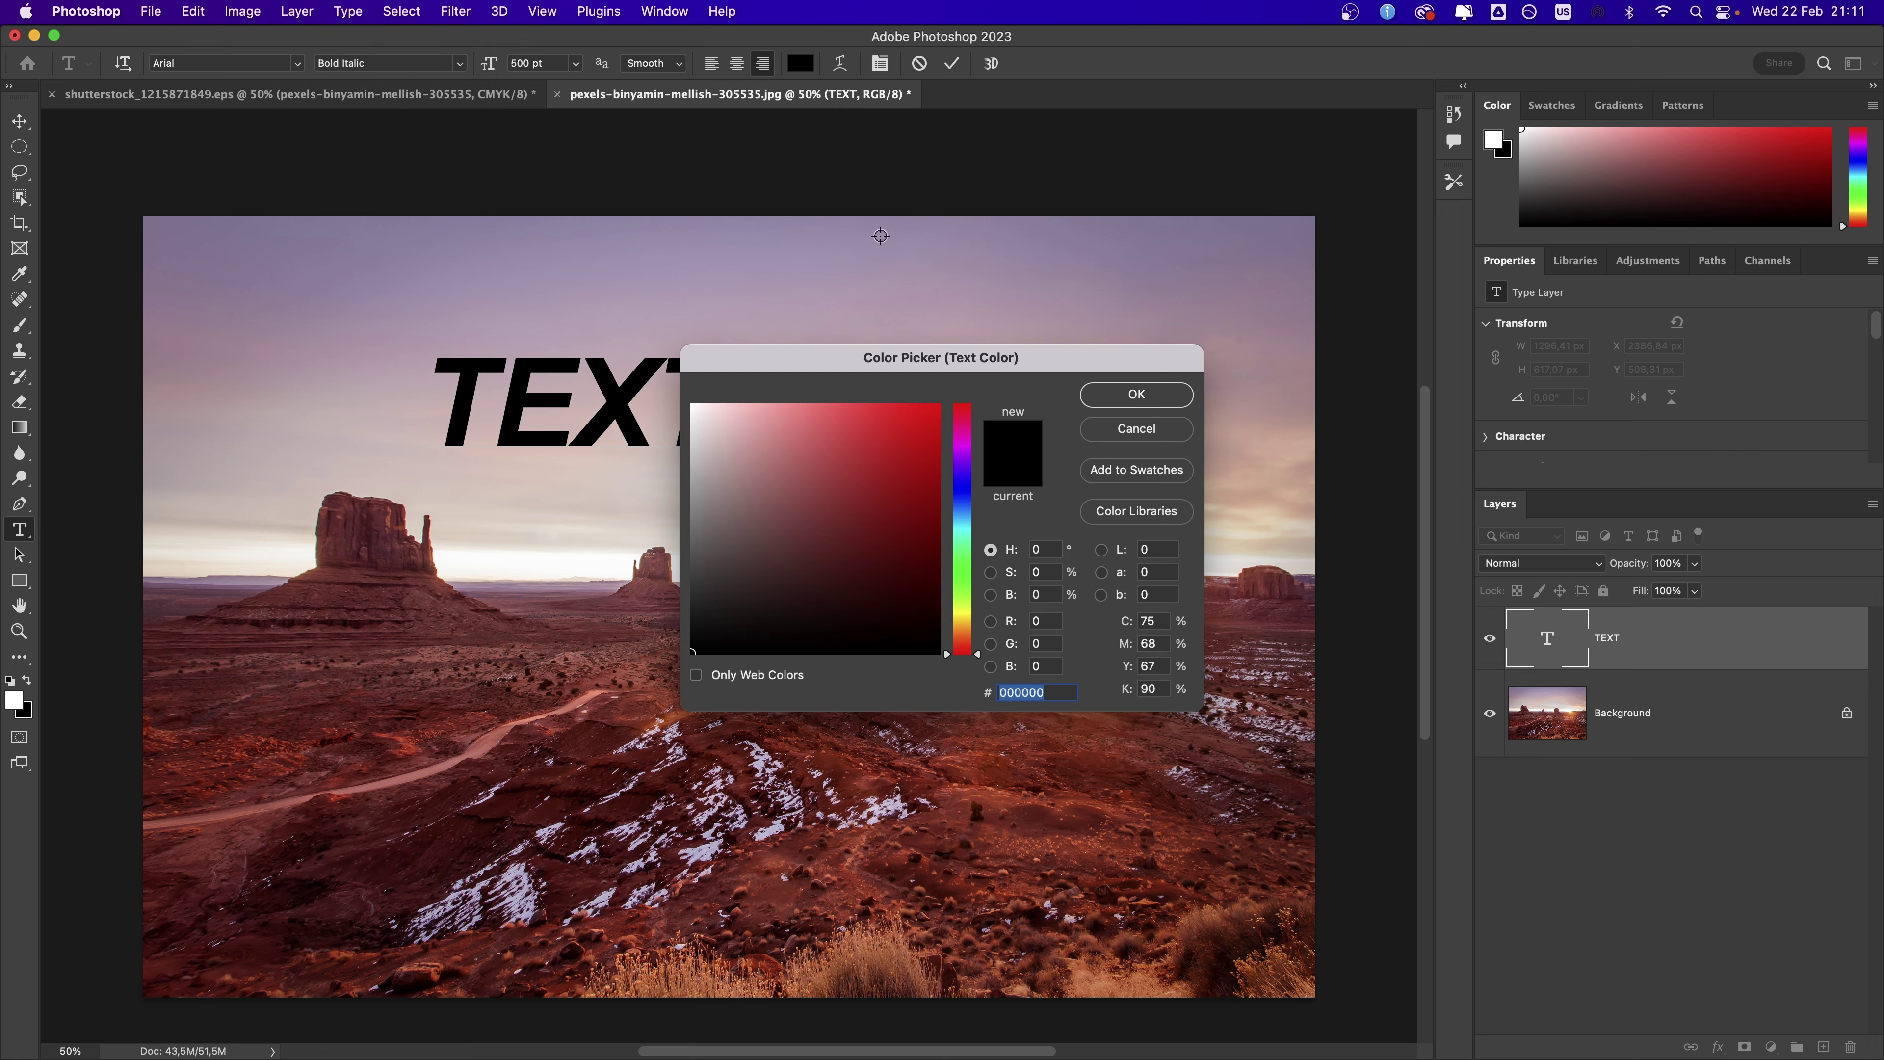
left_click(914, 425)
left_click(455, 11)
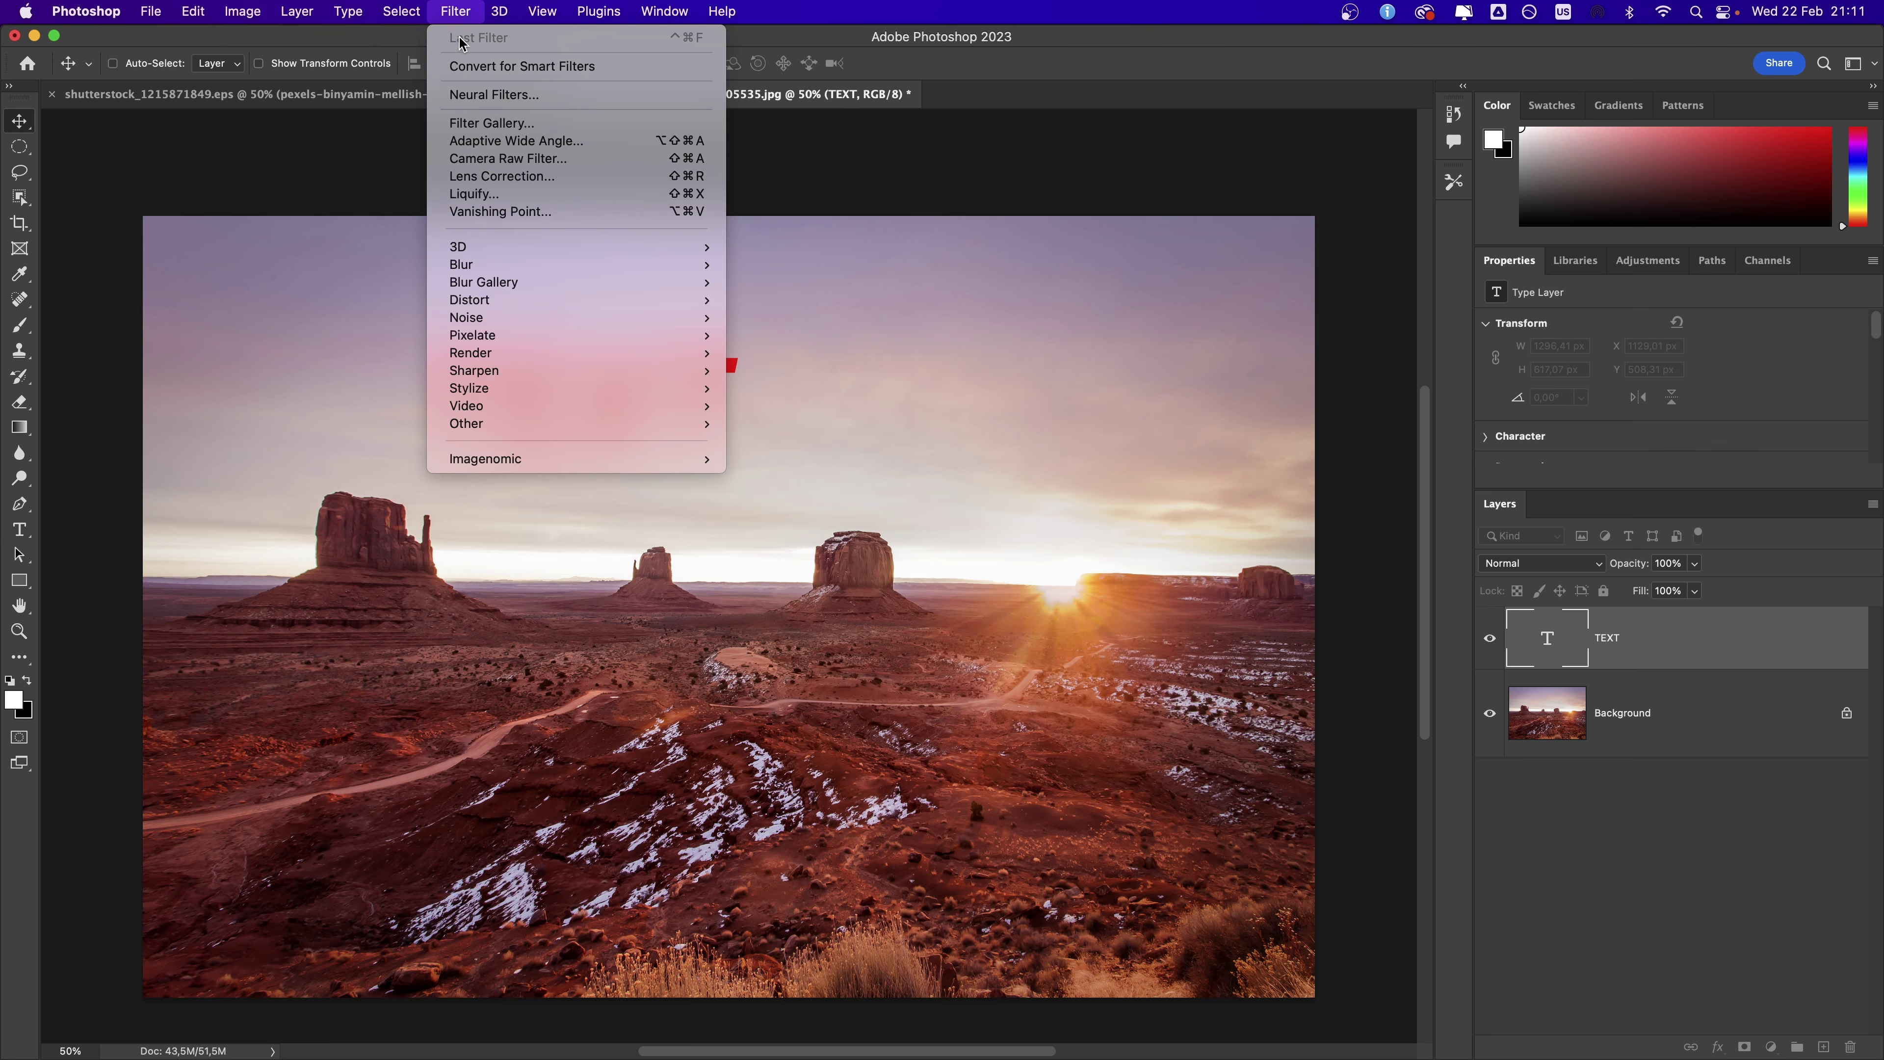
mouse_move(653, 370)
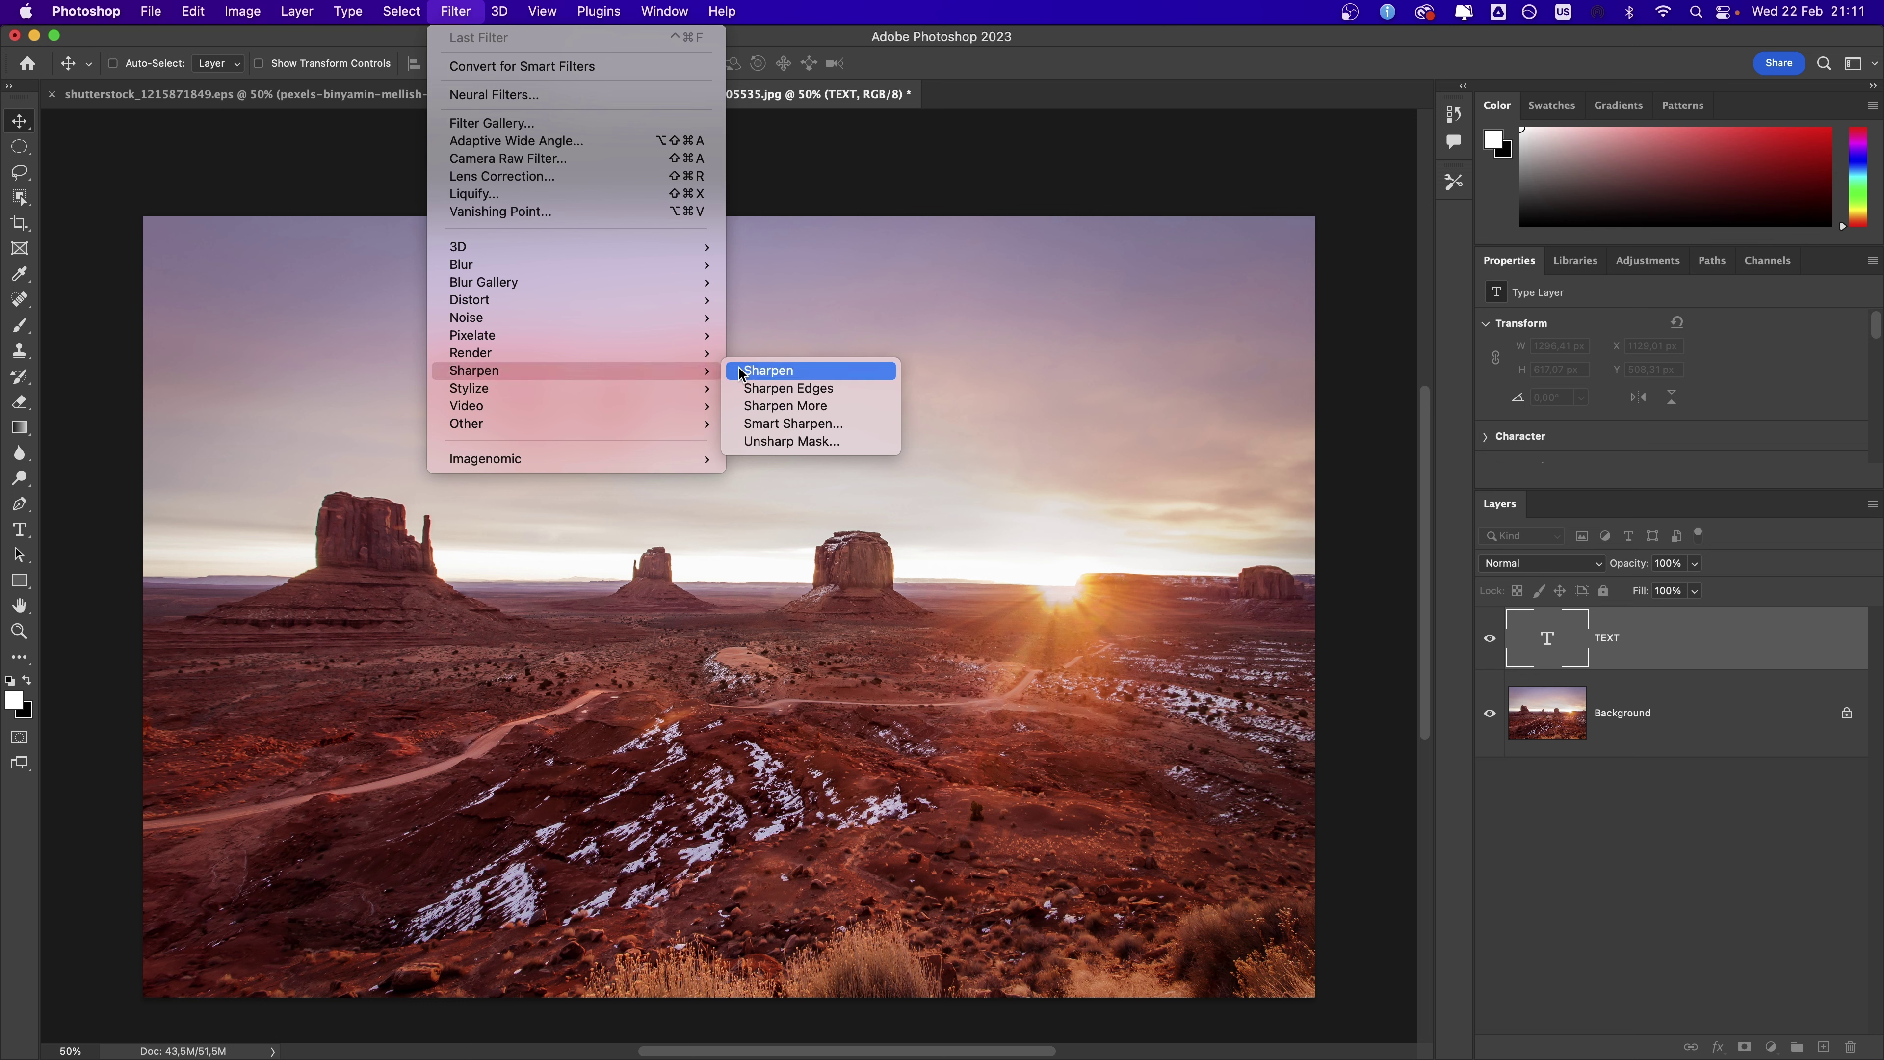
mouse_move(565, 270)
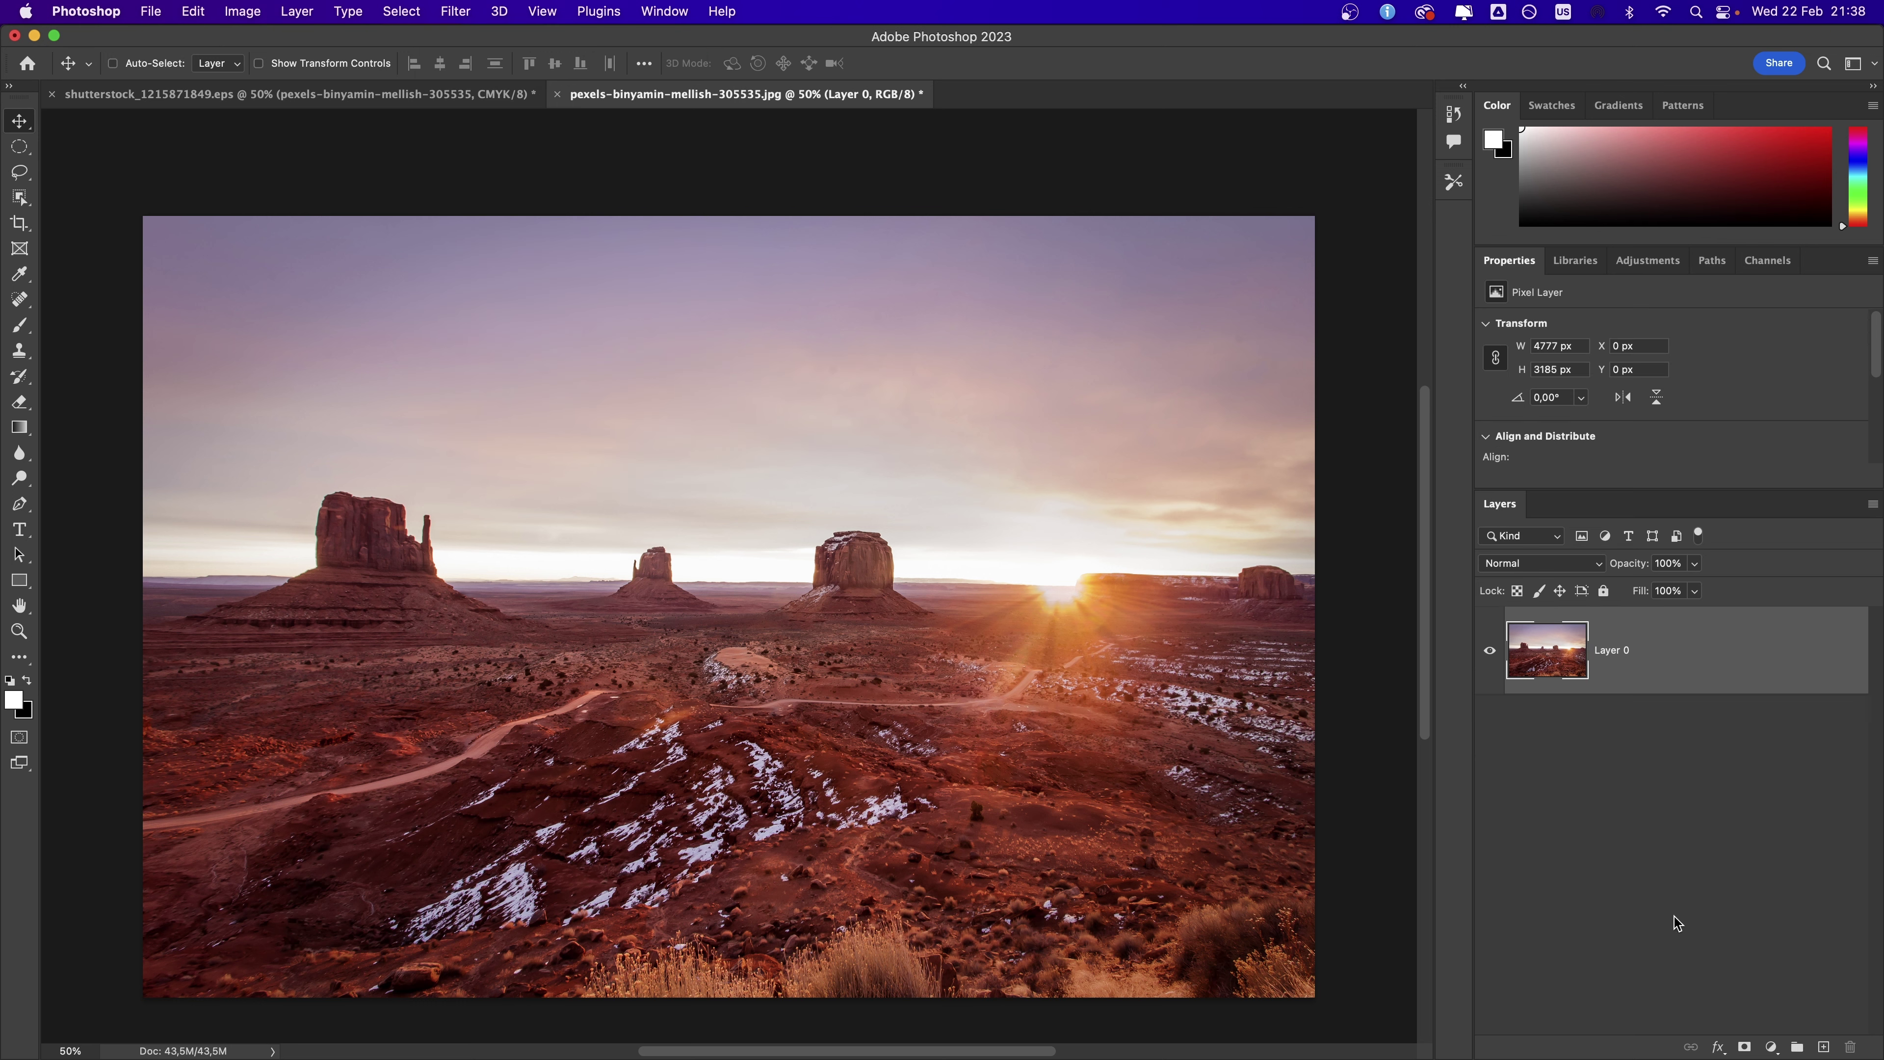
Step: Add a Bevel & Emboss effect to Layer 0 and move the Layer Style dialog aside
left_click(1719, 1048)
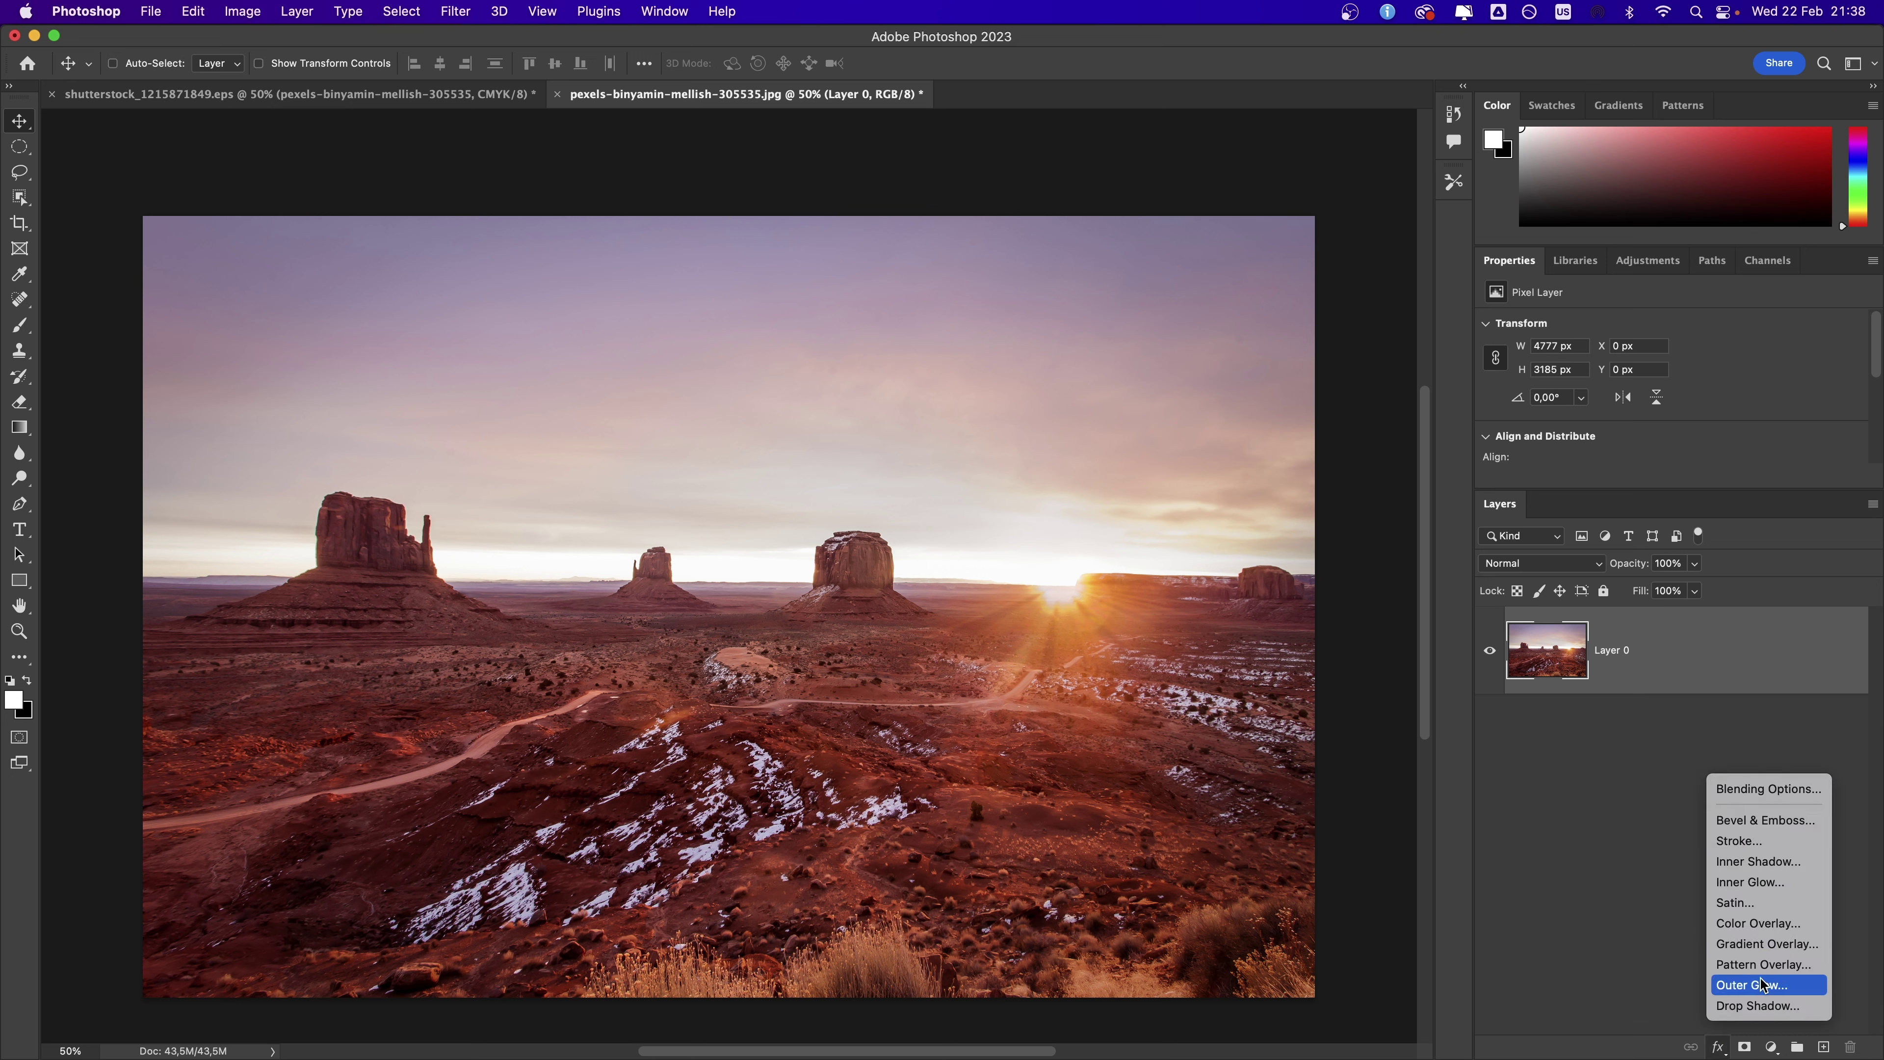
left_click(1748, 820)
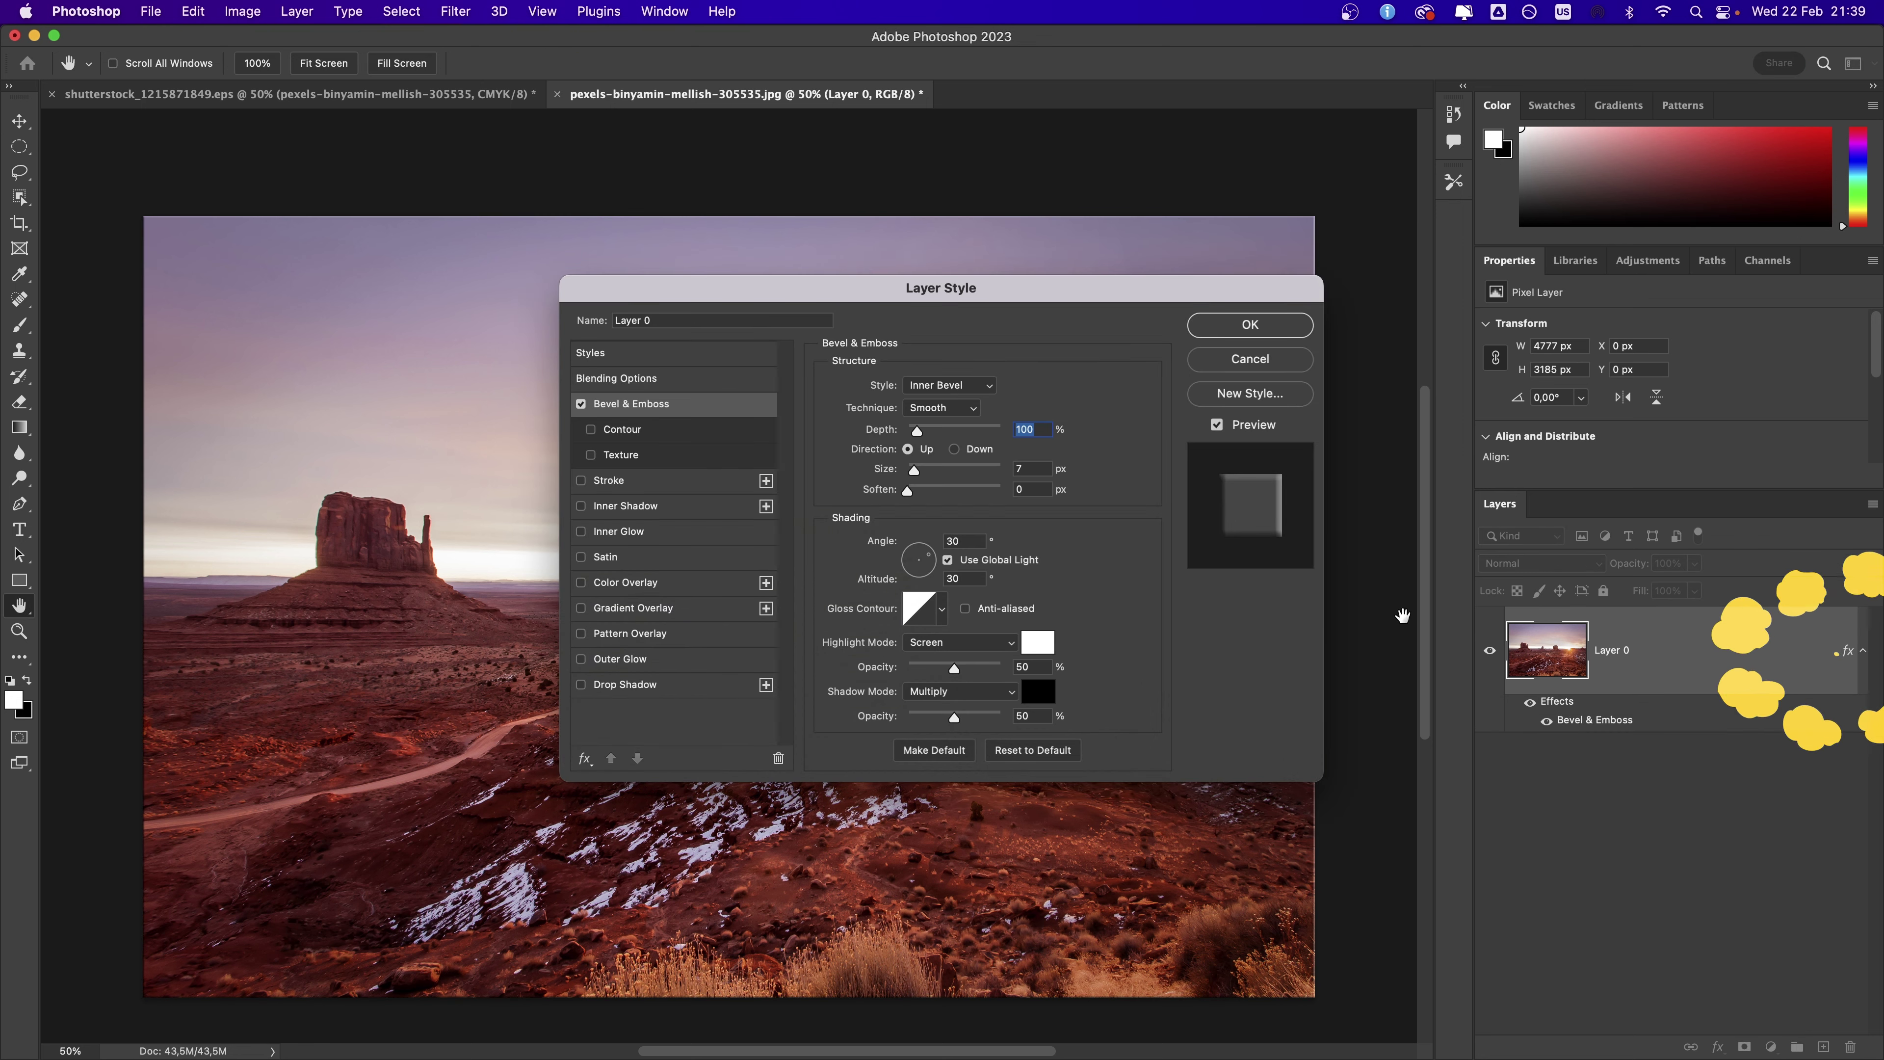
left_click_drag(867, 290, 1254, 281)
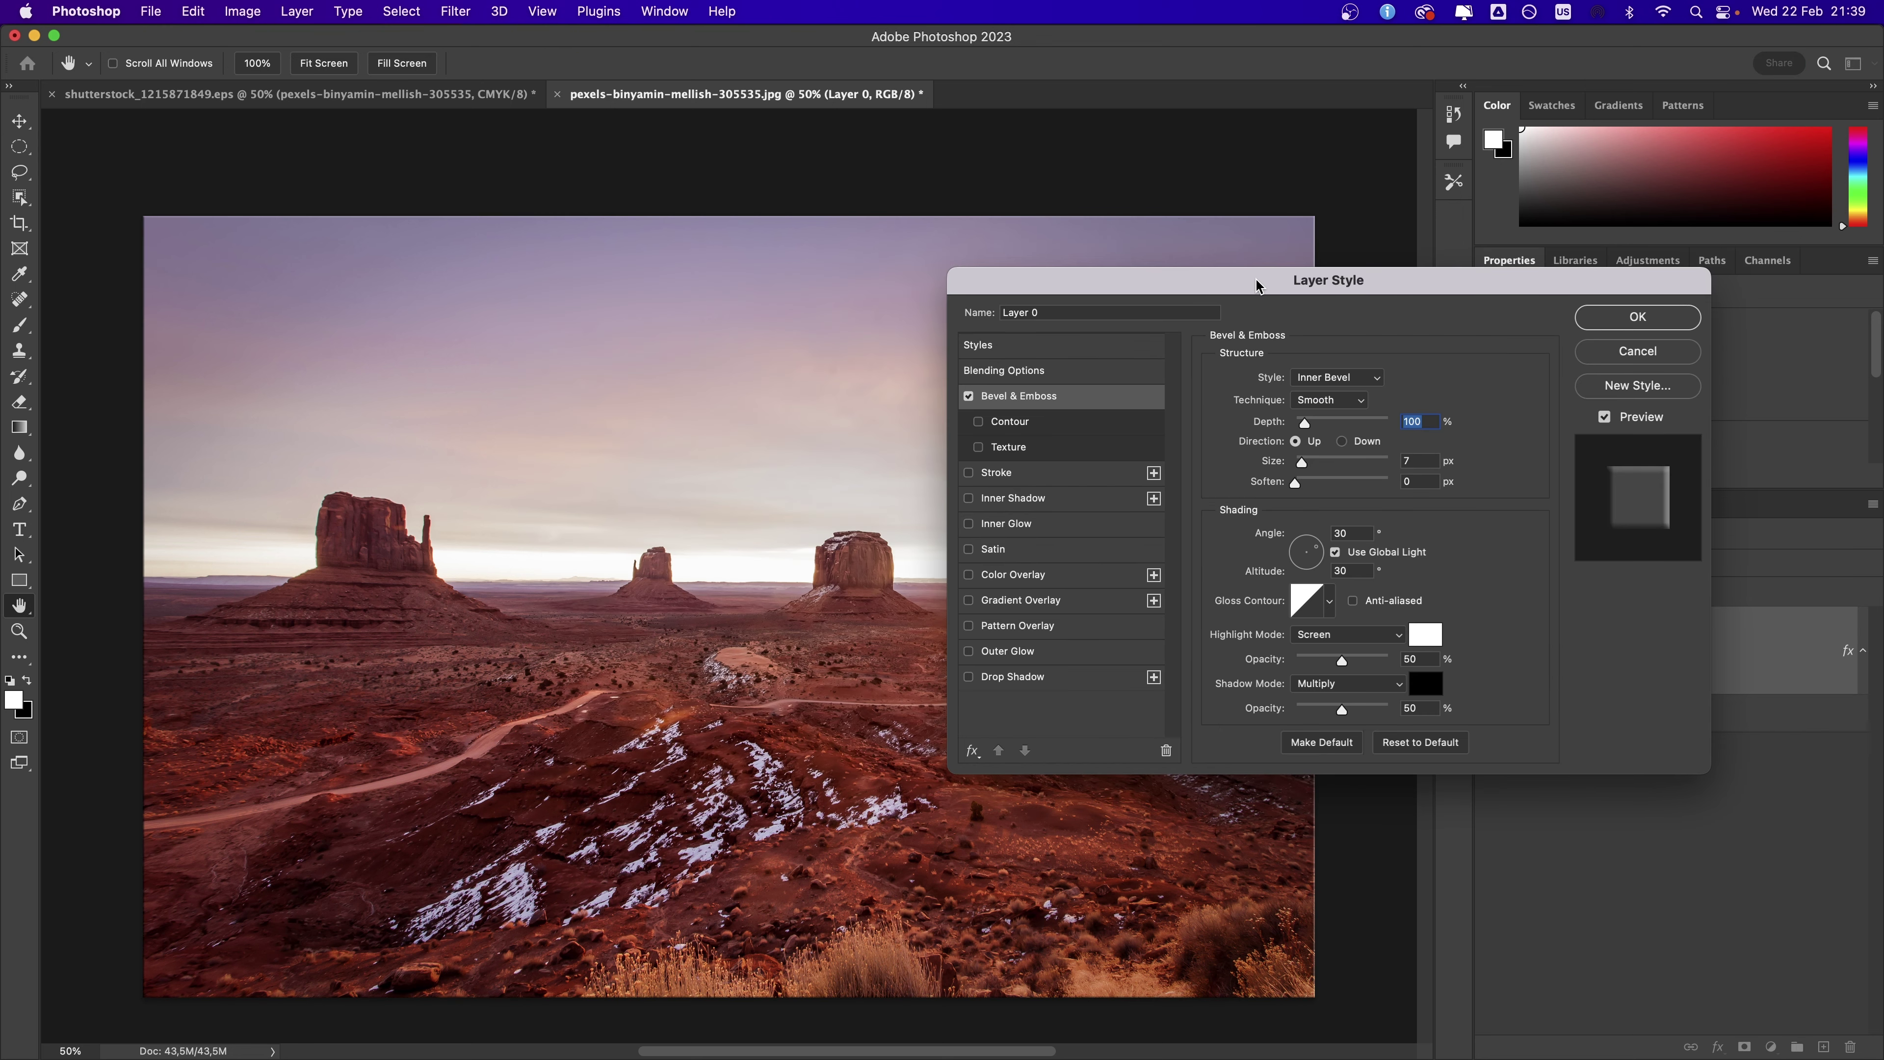
Step: Paste the bevel style onto Layer 1 copy, clear it, then undo the clearing
right_click(1658, 629)
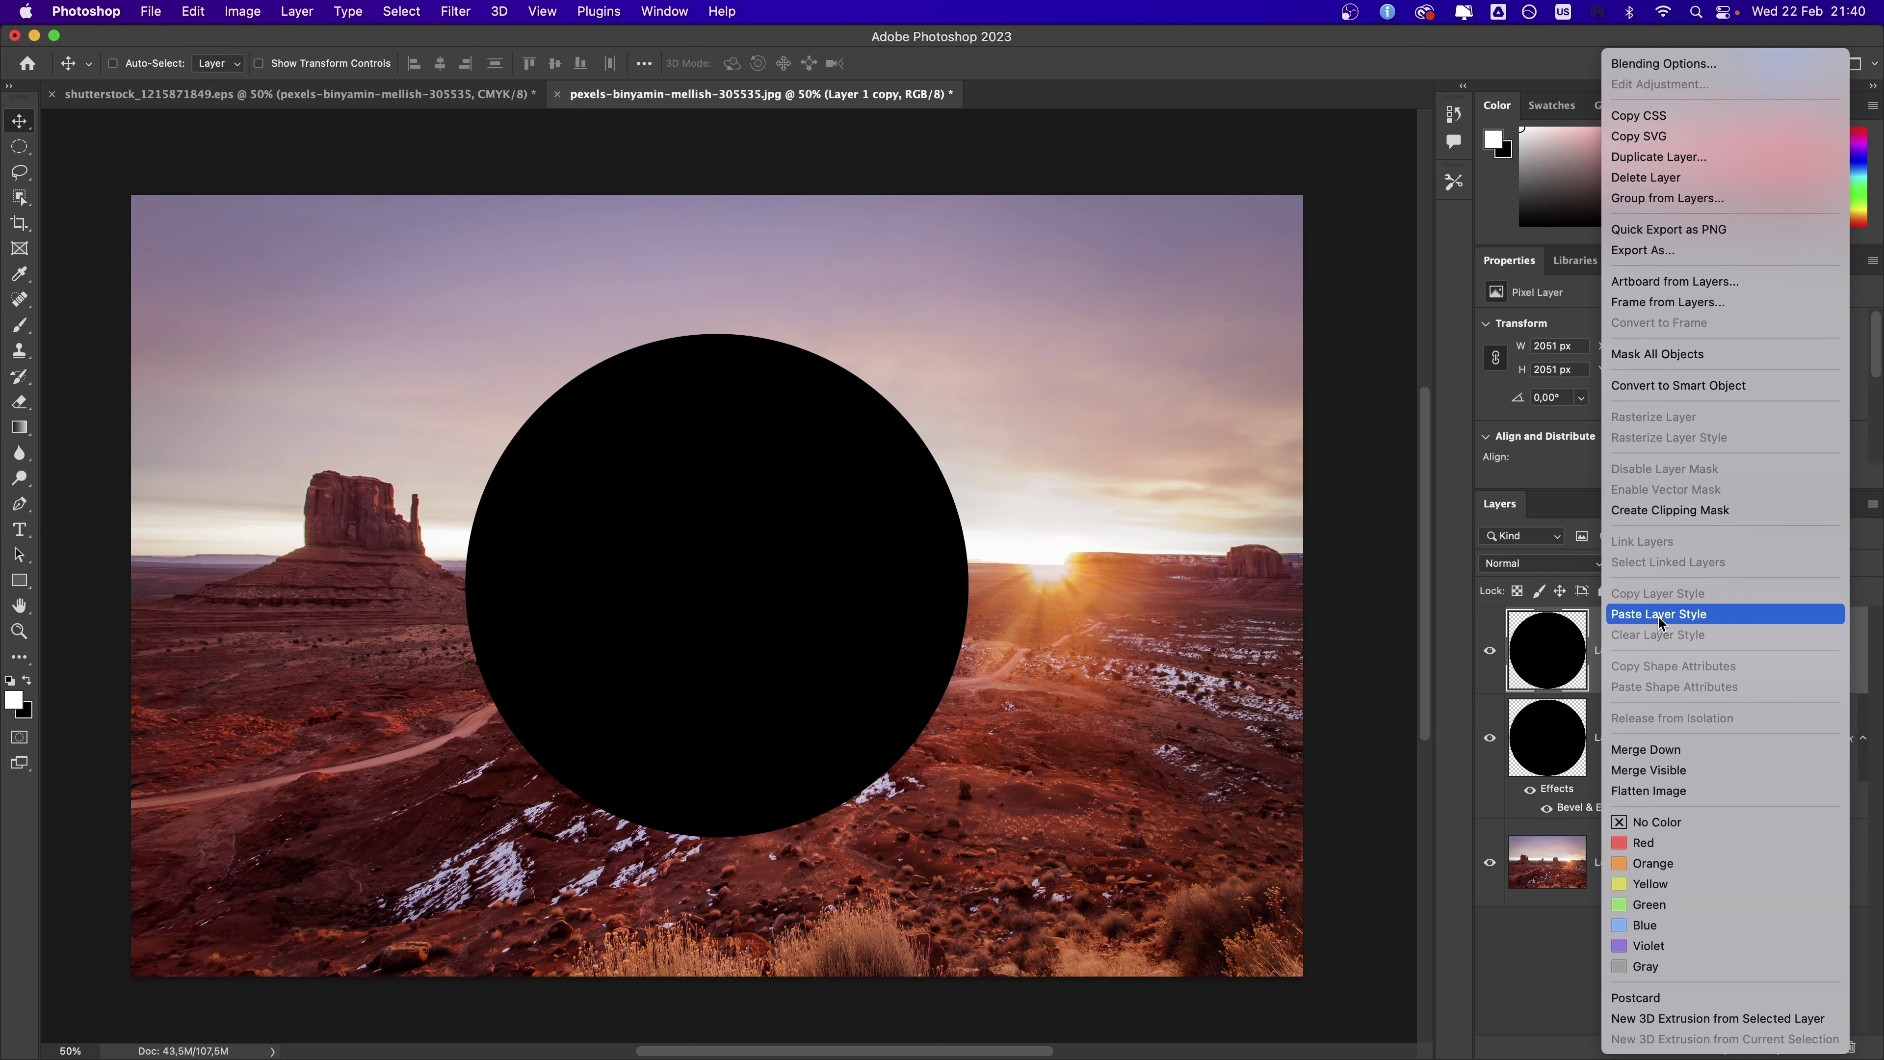
left_click(1658, 613)
right_click(1623, 674)
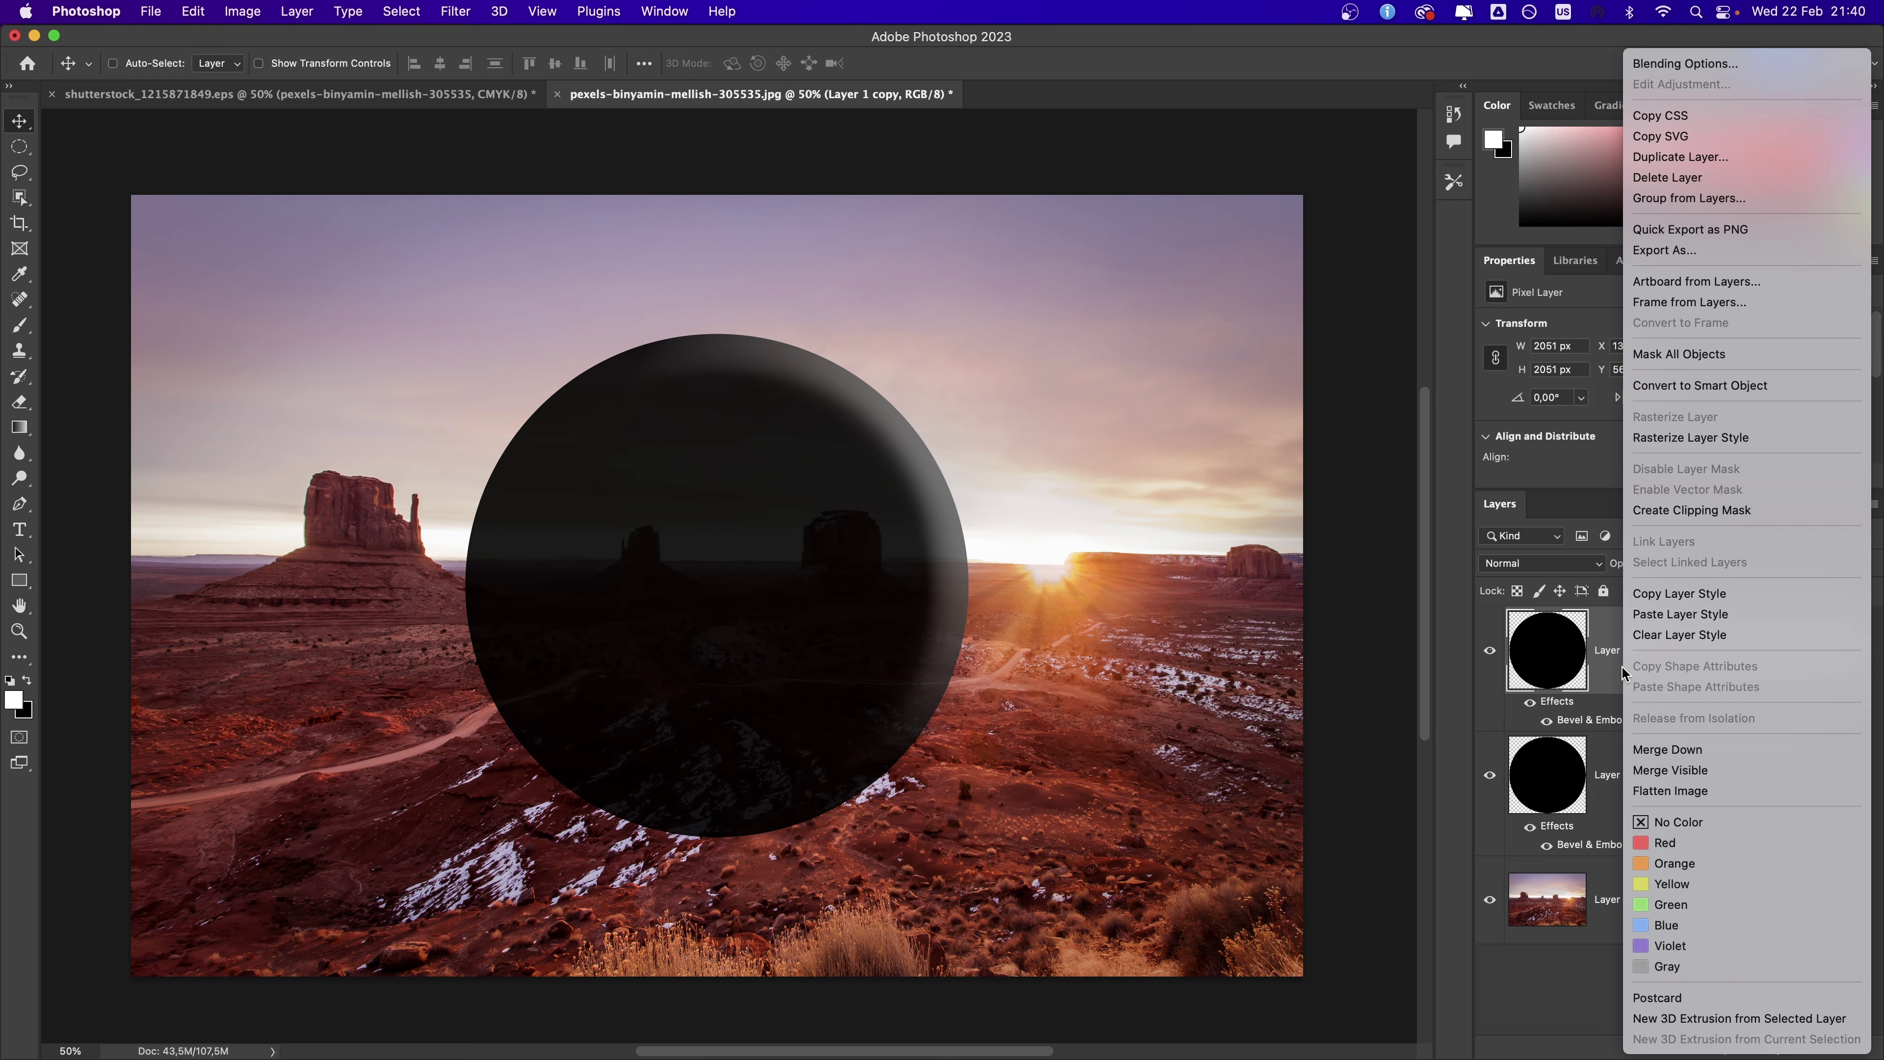
left_click(1678, 634)
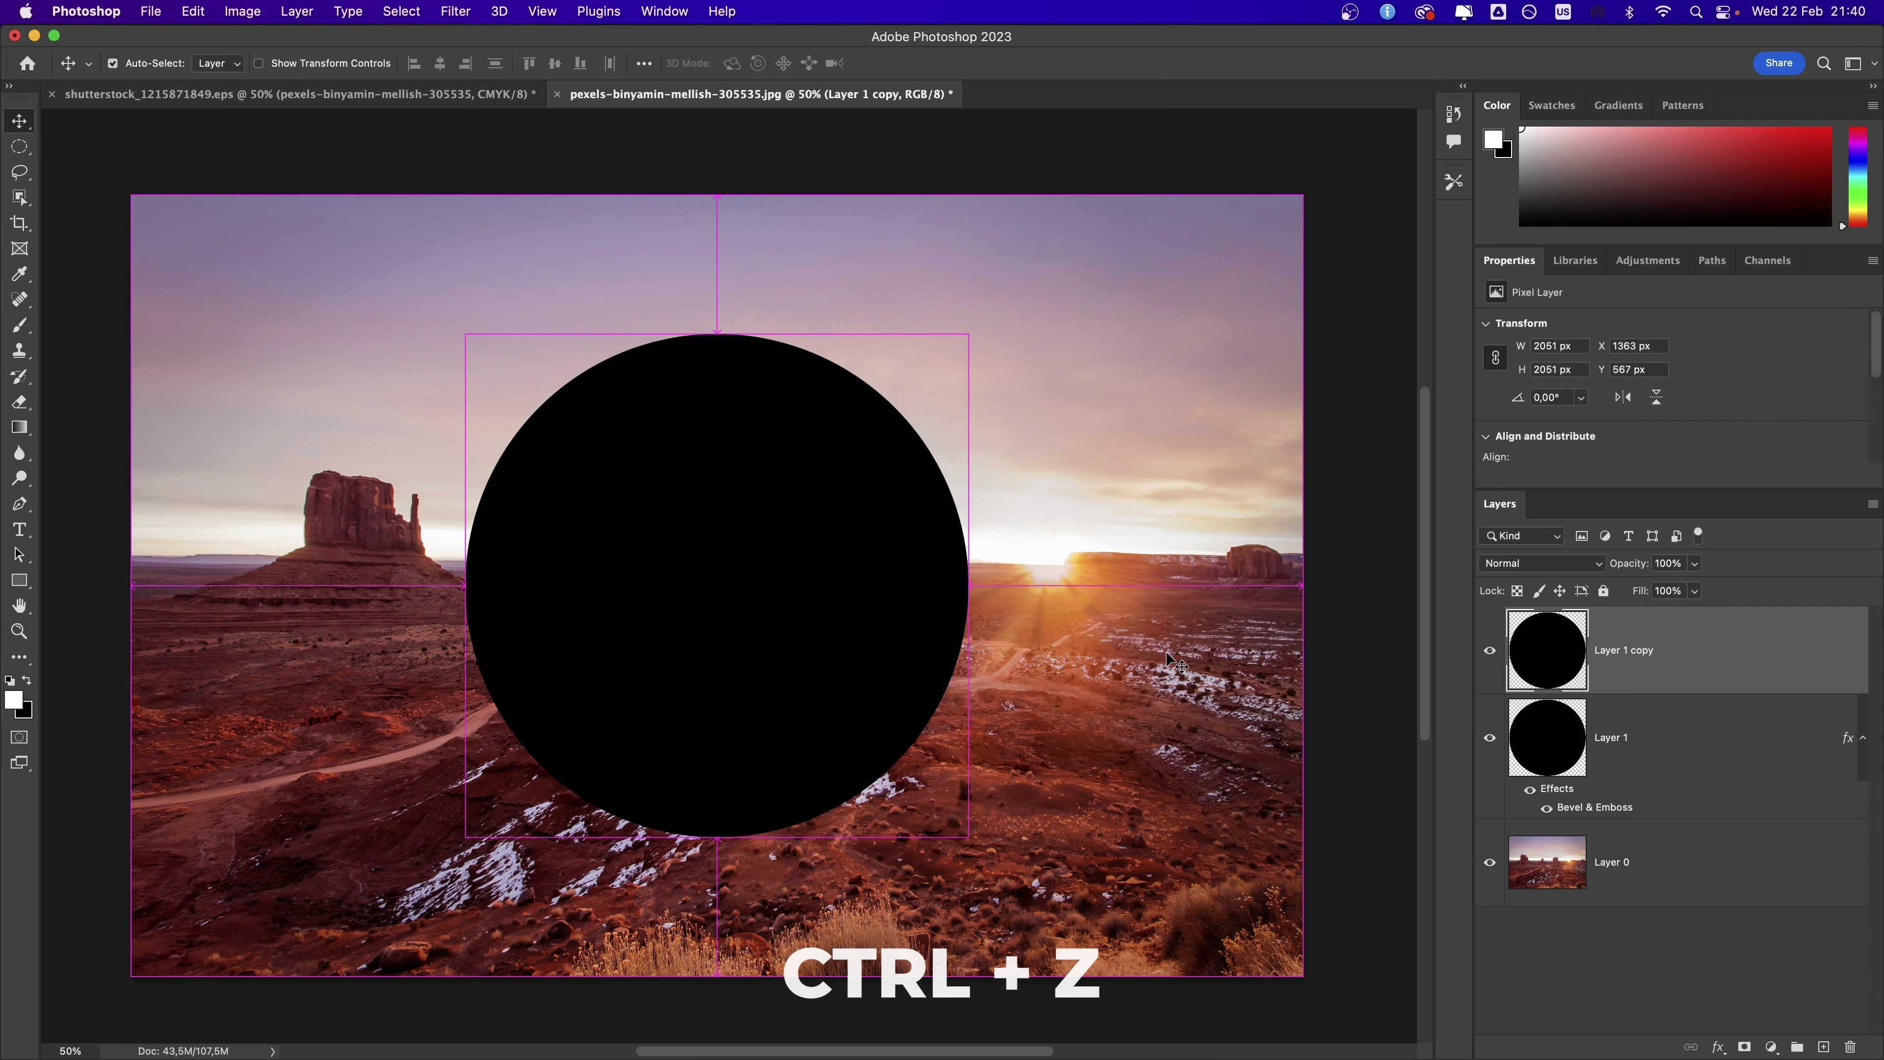
key("ctrl+z")
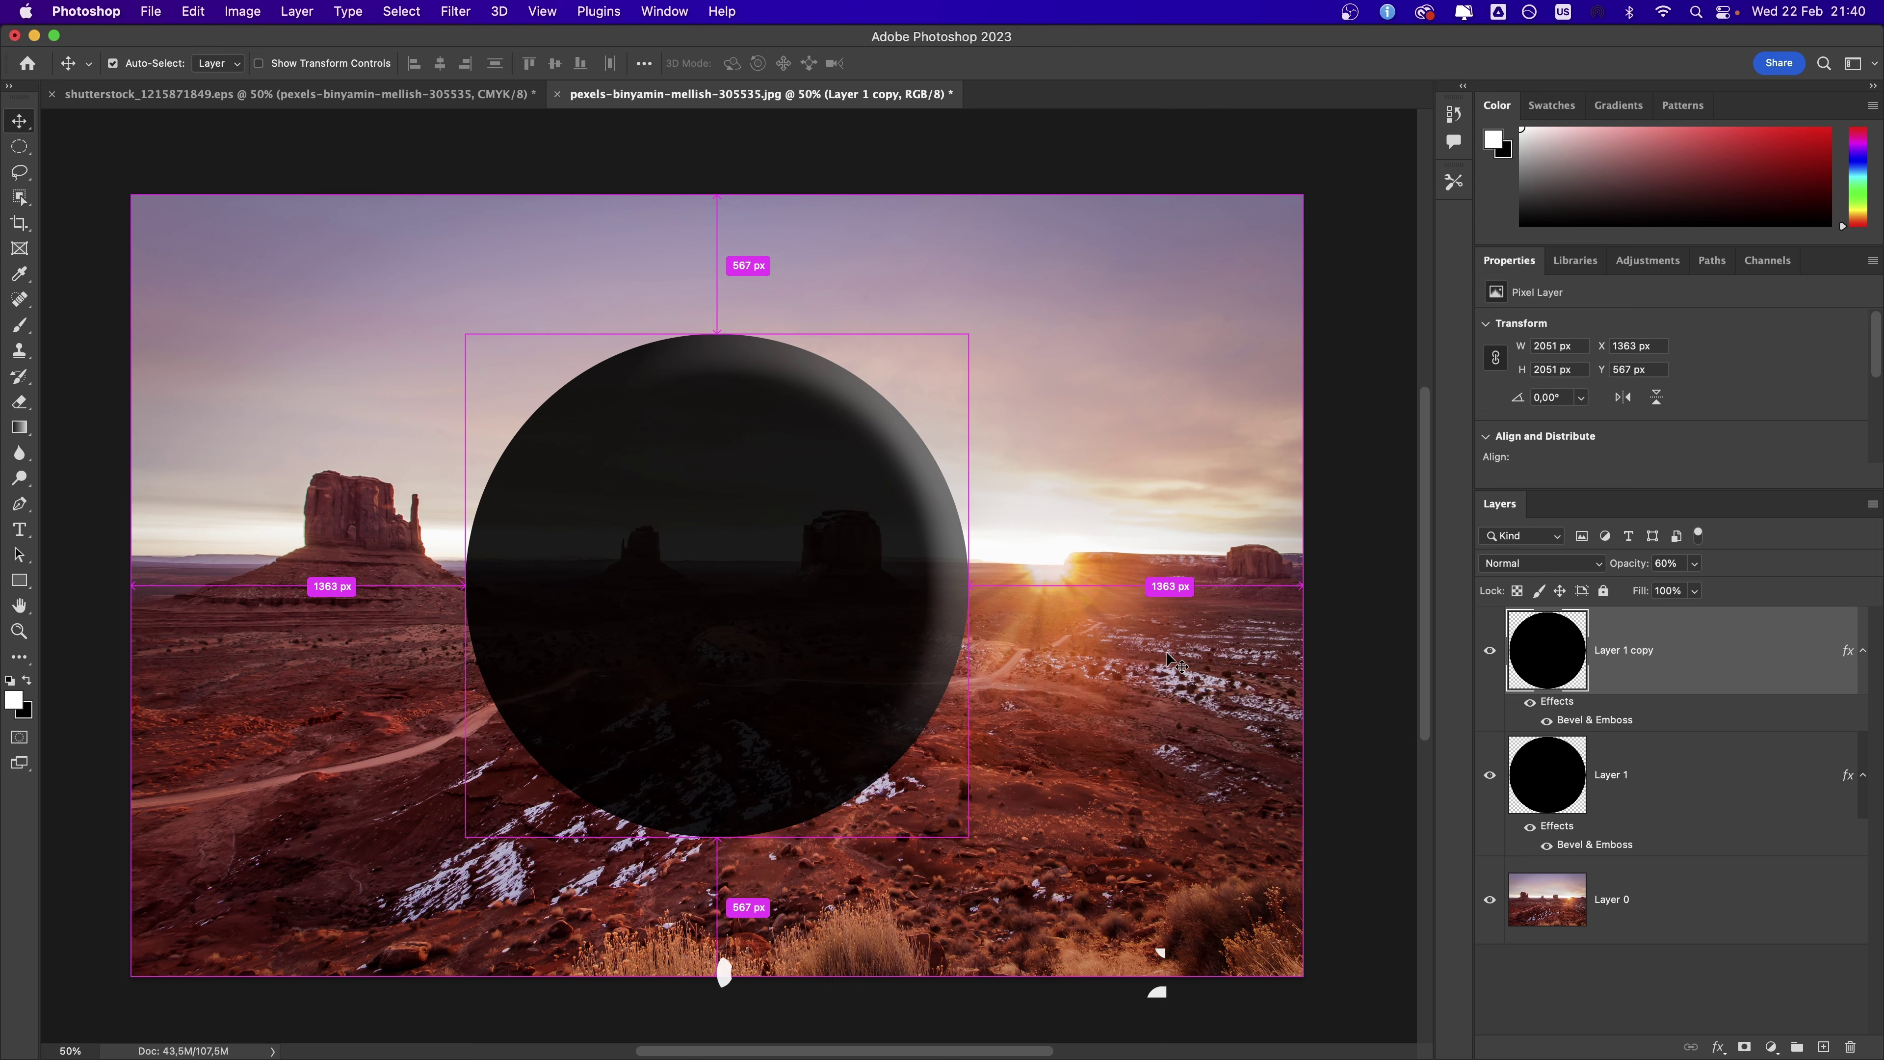
key("ctrl+alt+z")
key("ctrl+alt+z")
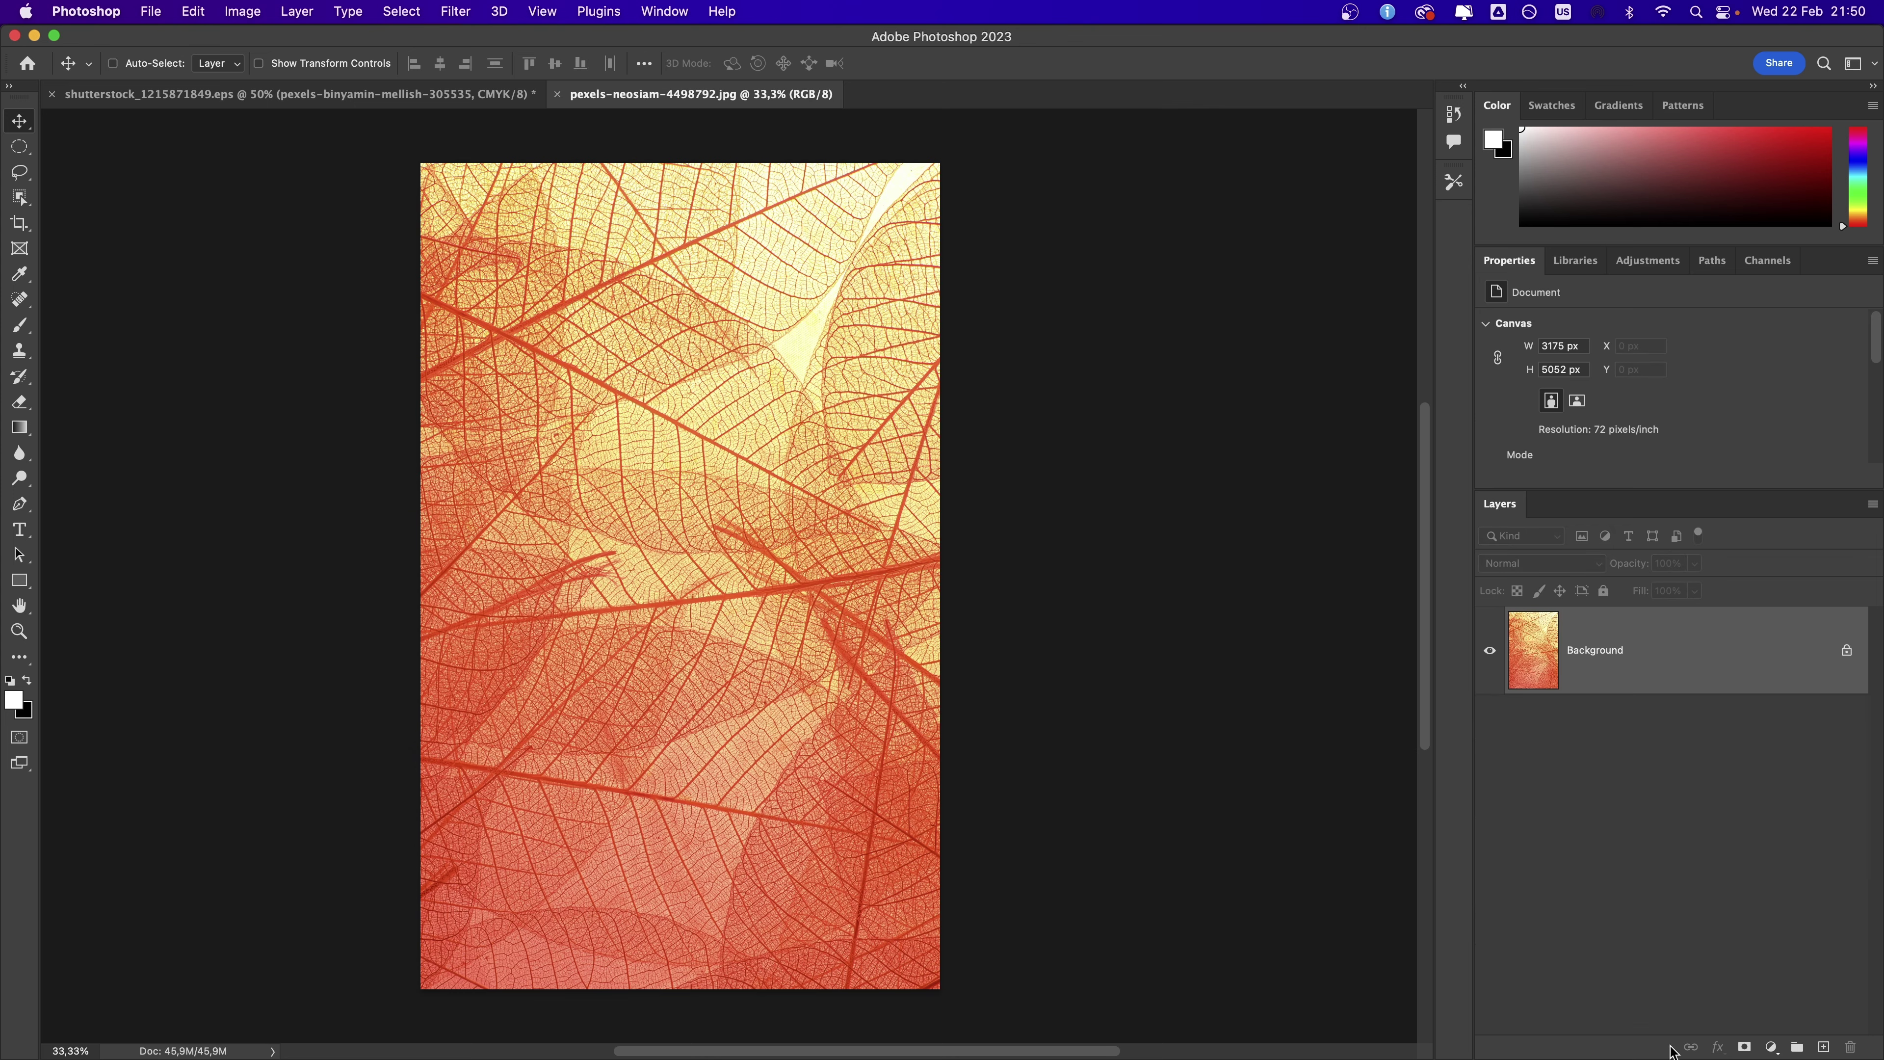
Step: Add a layer mask to the leaf layer and set up a black 300 px brush
left_click(1744, 1048)
key("b")
key("x")
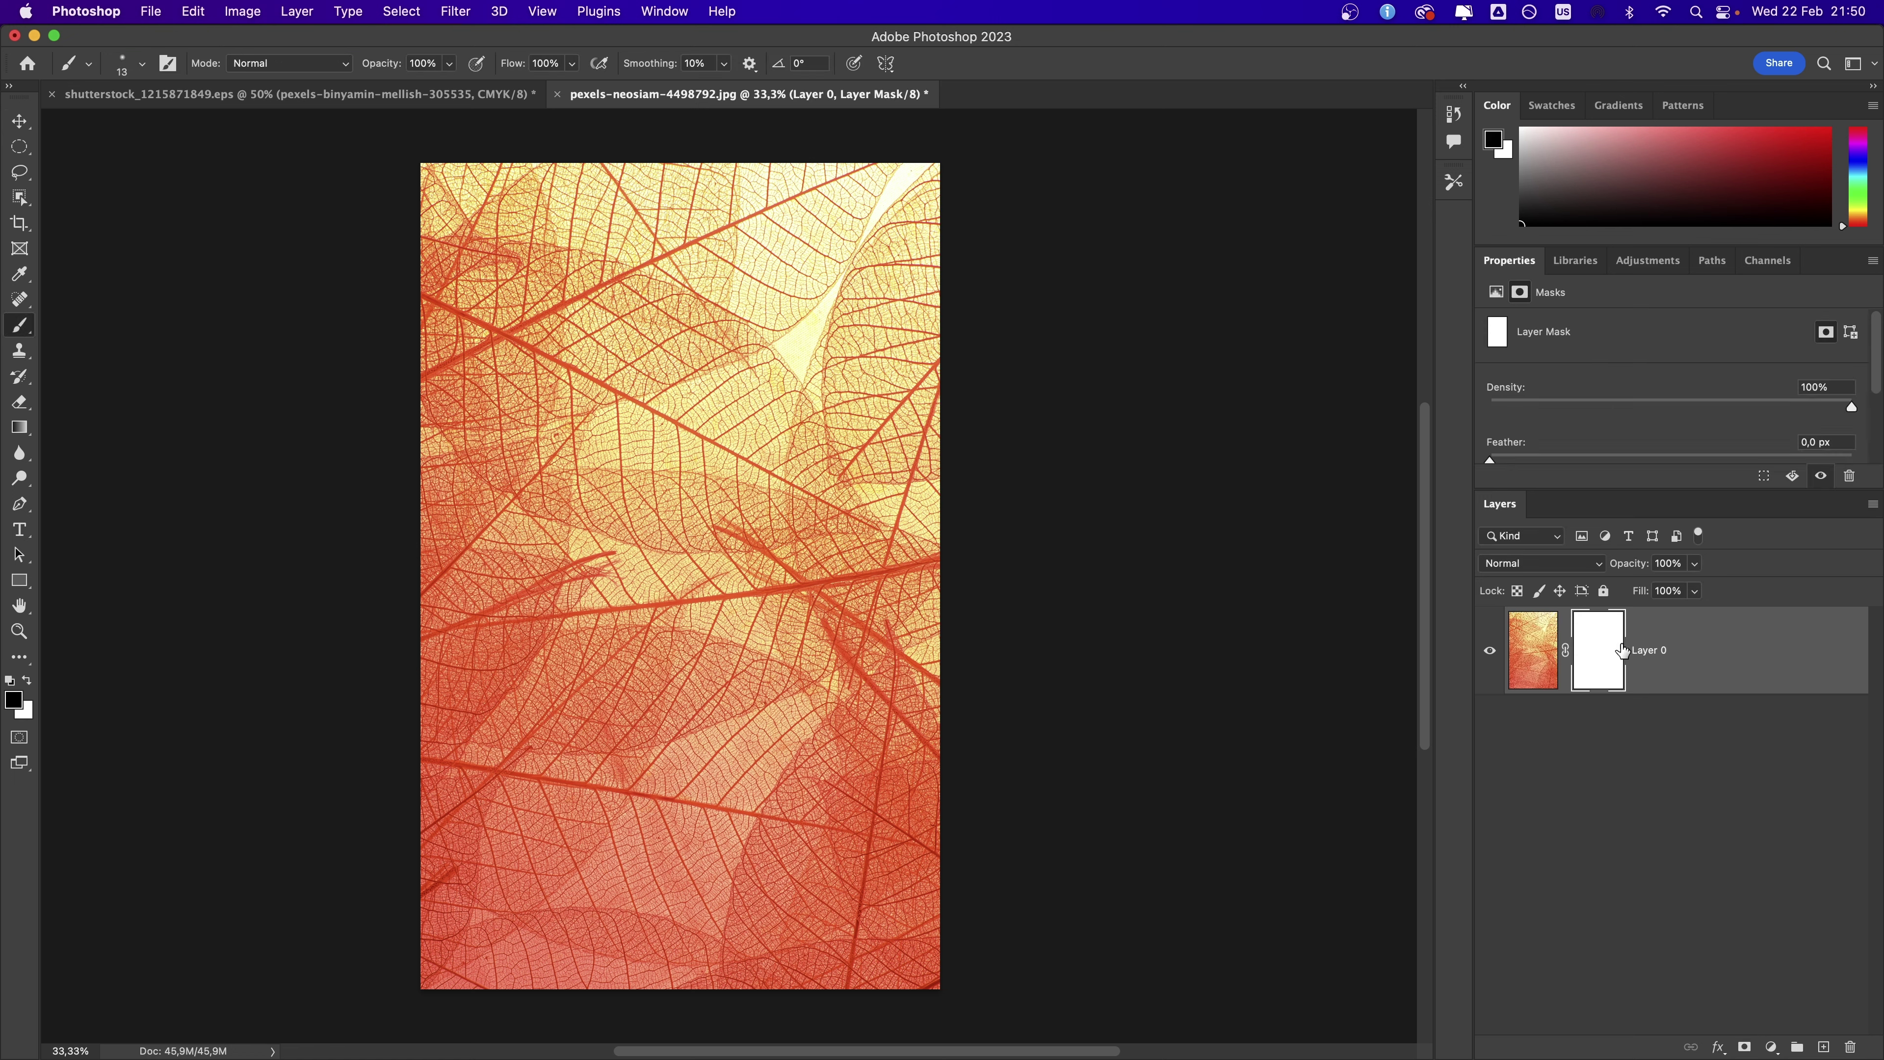
key("bracketright")
key("bracketright")
key("bracketright")
key("bracketright")
key("bracketright")
key("bracketright")
key("bracketright")
key("bracketright")
key("bracketright")
key("bracketright")
key("bracketright")
key("bracketright")
key("bracketright")
key("bracketright")
key("bracketright")
Step: Hide a large leaf patch on the mask, then restore its left edge in white
key("bracketright")
key("bracketright")
key("bracketright")
key("bracketright")
key("bracketright")
key("bracketright")
left_click_drag(489, 288, 745, 467)
key("super+z")
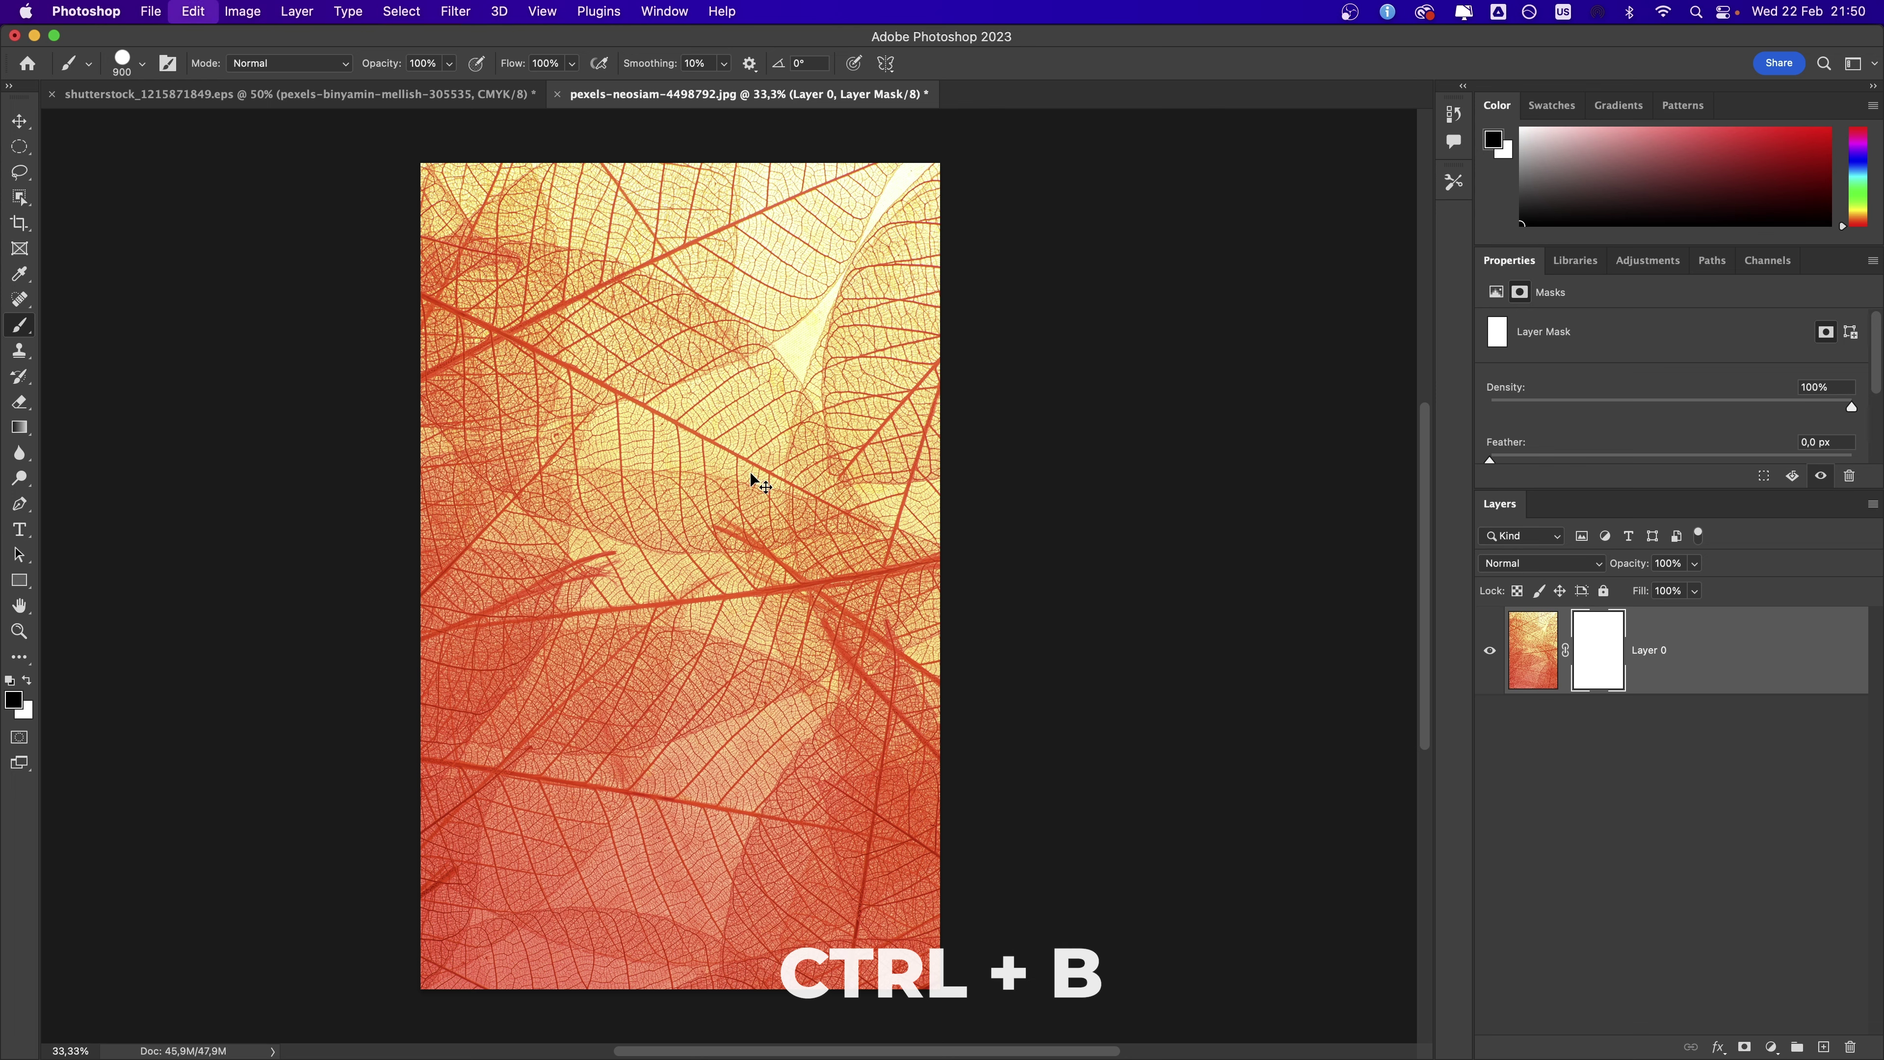
mouse_move(576, 484)
left_mouse_down()
mouse_move(800, 498)
mouse_move(754, 611)
mouse_move(644, 562)
mouse_move(735, 556)
mouse_move(749, 753)
mouse_move(720, 856)
mouse_move(744, 895)
left_mouse_up()
key("x")
mouse_move(544, 610)
left_mouse_down()
mouse_move(639, 689)
mouse_move(741, 853)
left_mouse_up()
key("bracketright")
key("bracketright")
key("bracketright")
key("bracketright")
key("bracketright")
key("bracketright")
key("bracketright")
key("bracketright")
key("x")
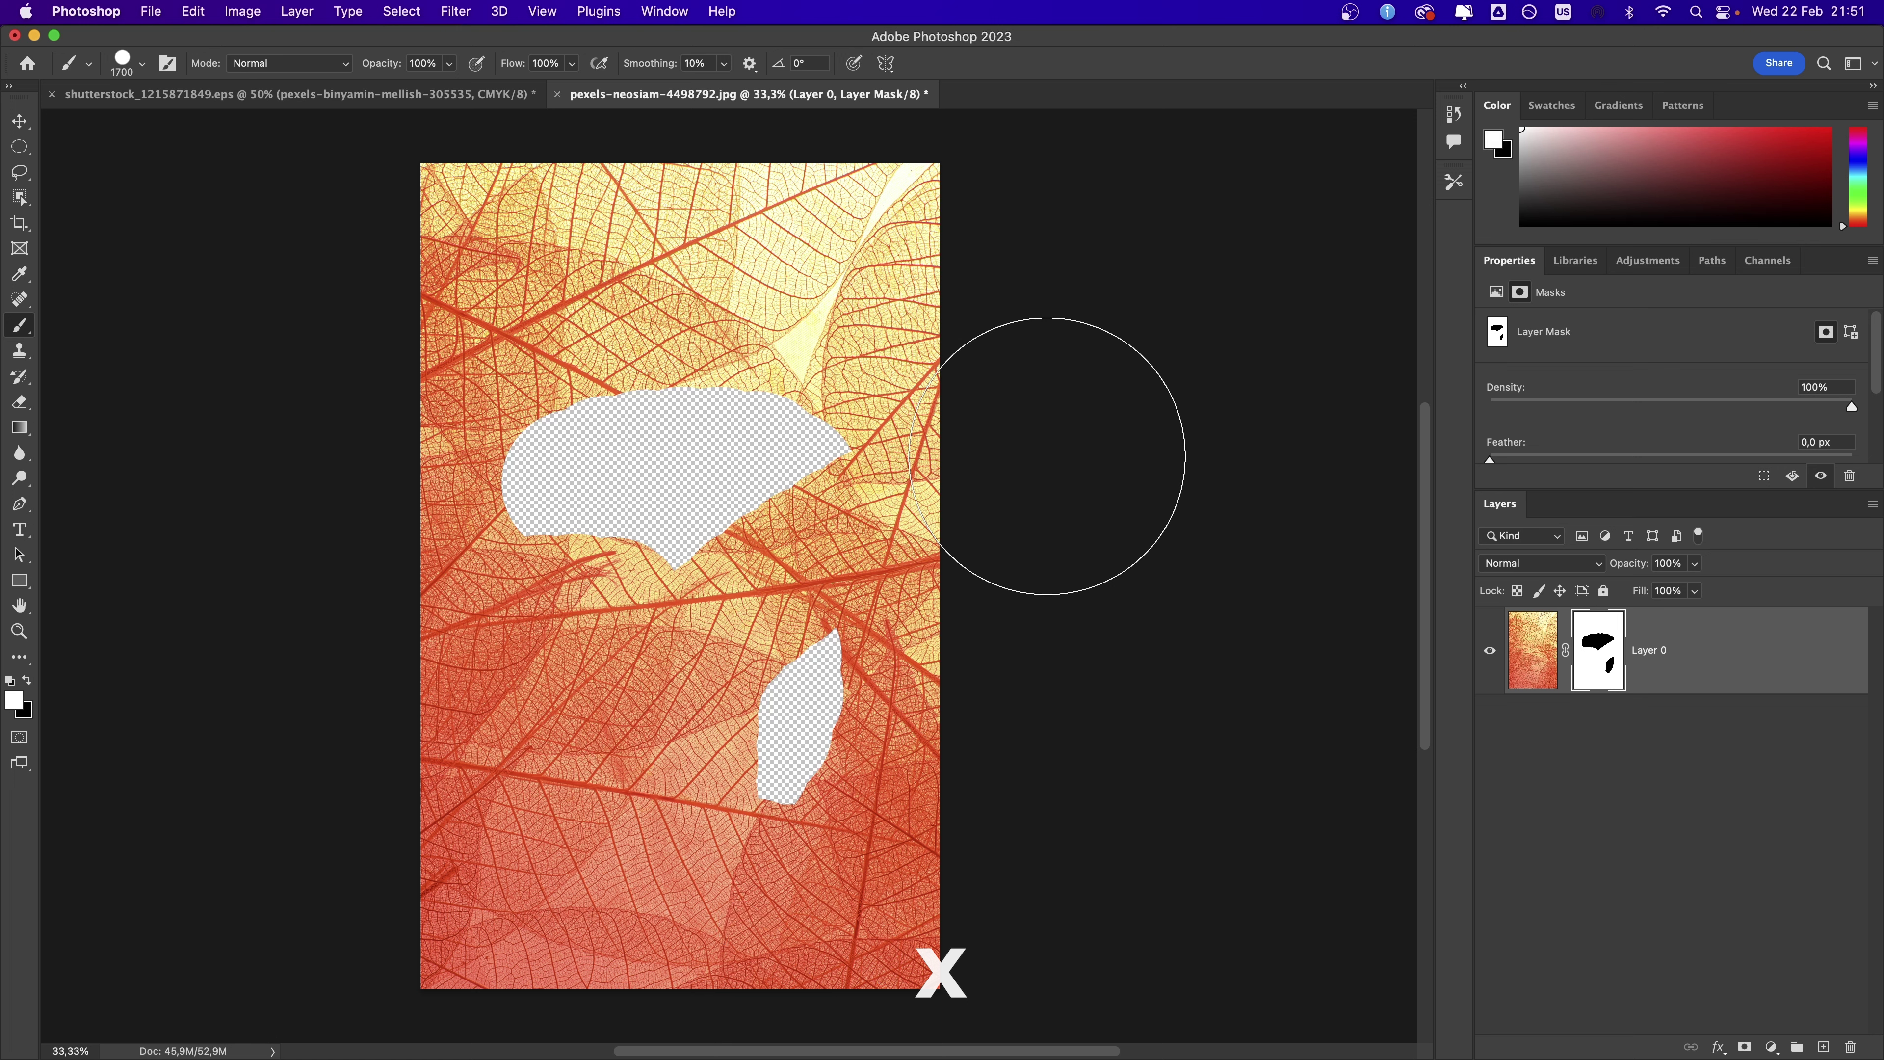
key("x")
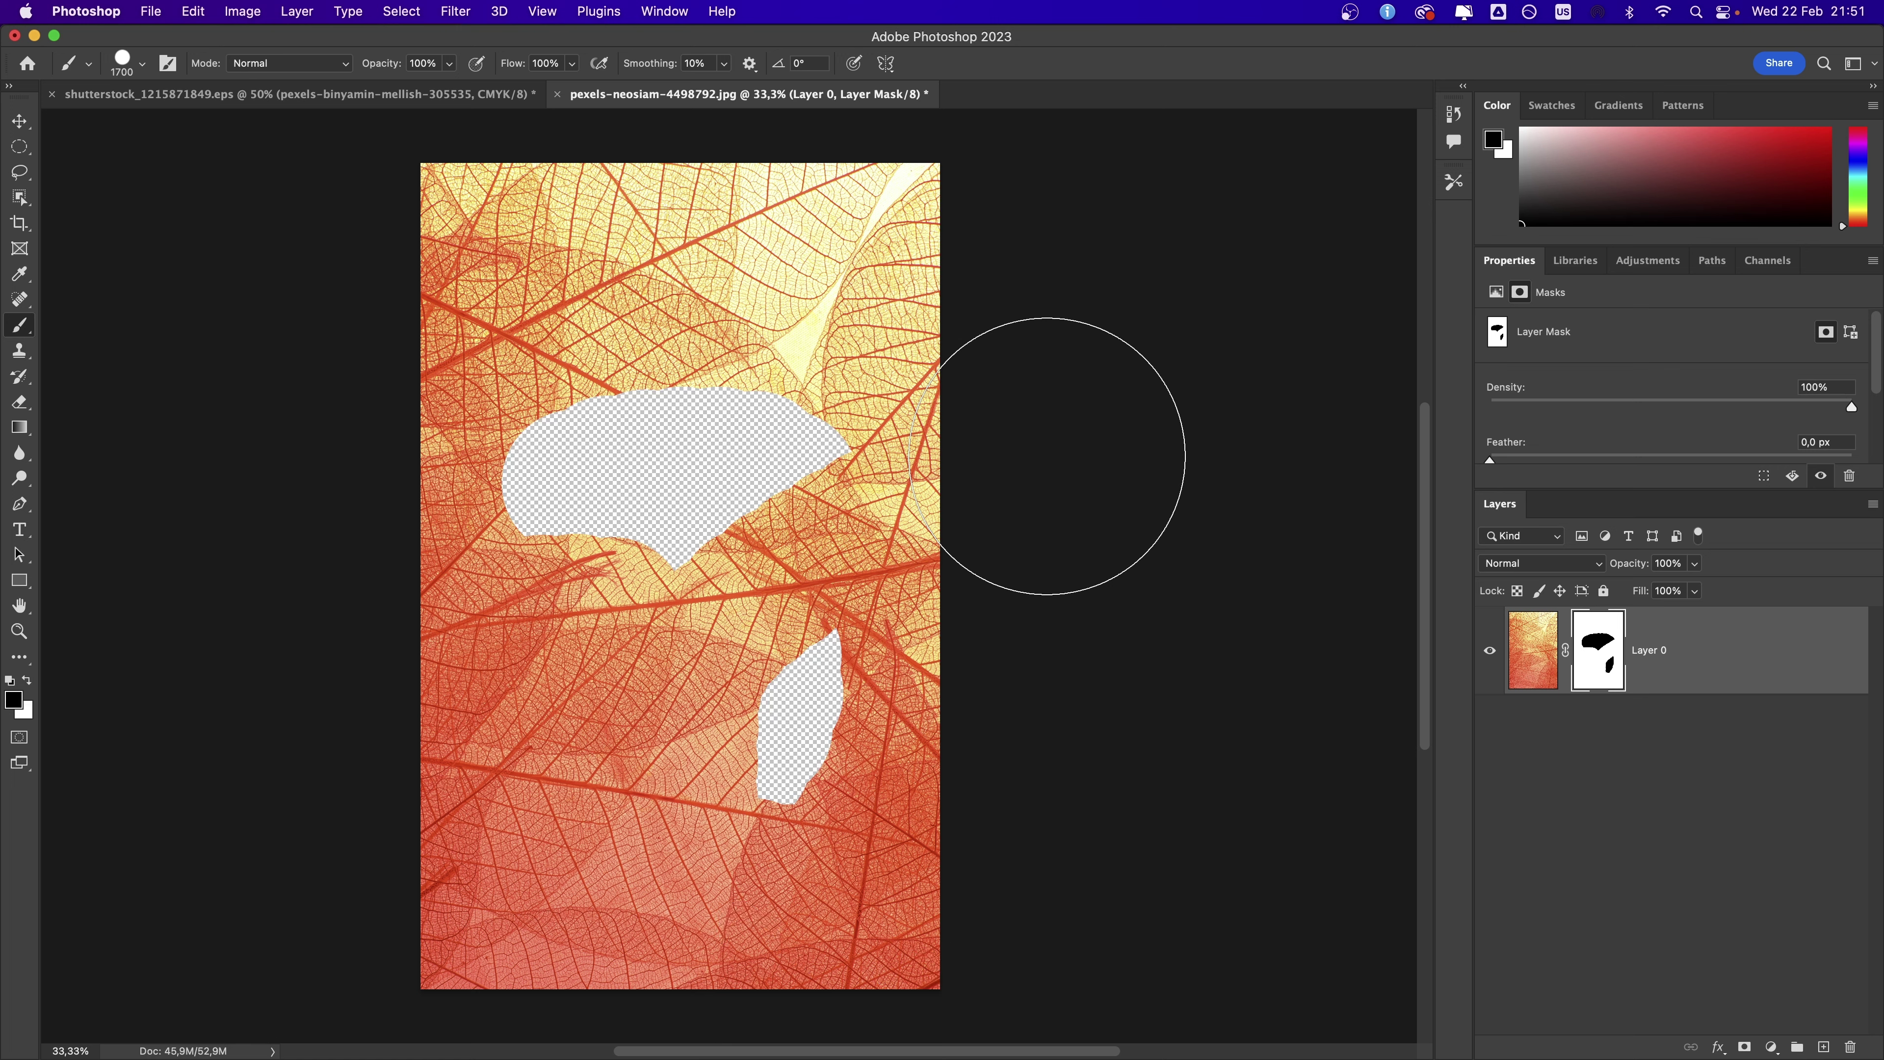
key("x")
Step: Set the foreground colour to 00ccff and erase a large curved area of the leaves
left_click(13, 699)
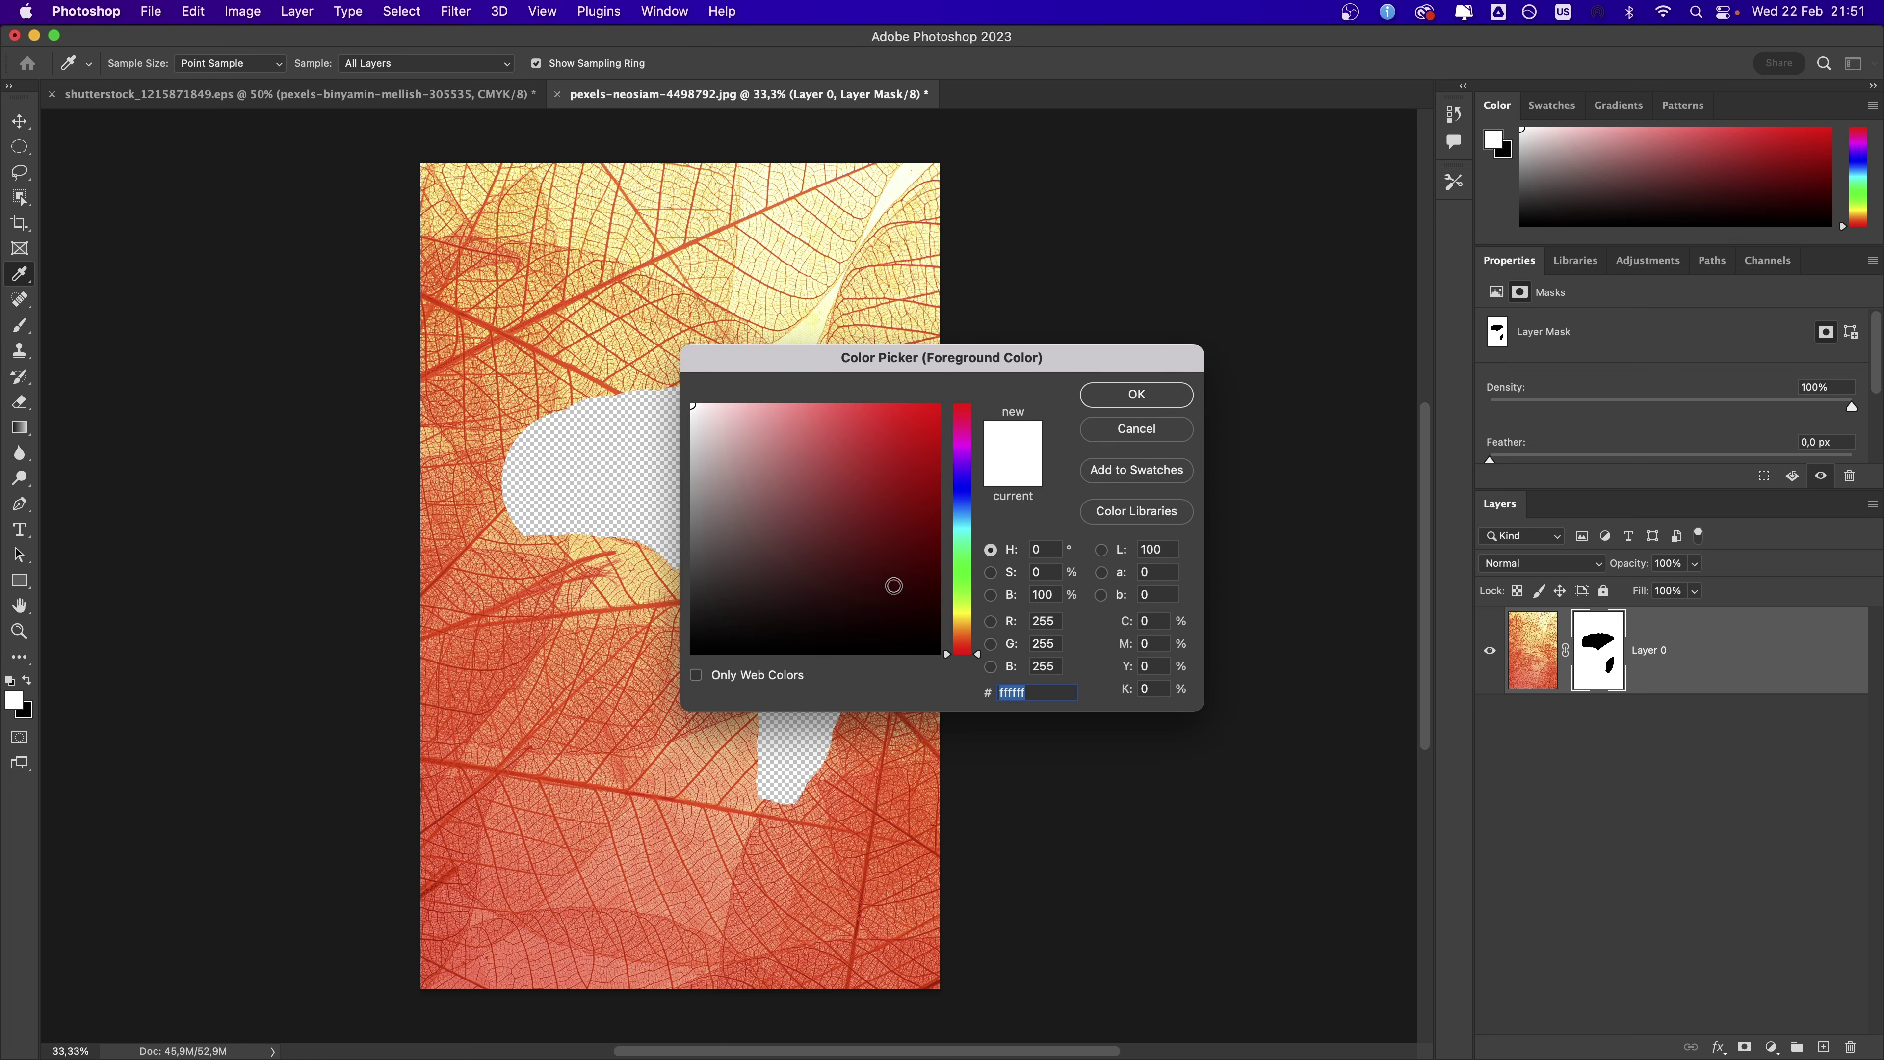
mouse_move(891, 567)
left_mouse_down()
mouse_move(884, 429)
mouse_move(830, 460)
mouse_move(870, 523)
mouse_move(968, 520)
left_mouse_up()
type("00ccff")
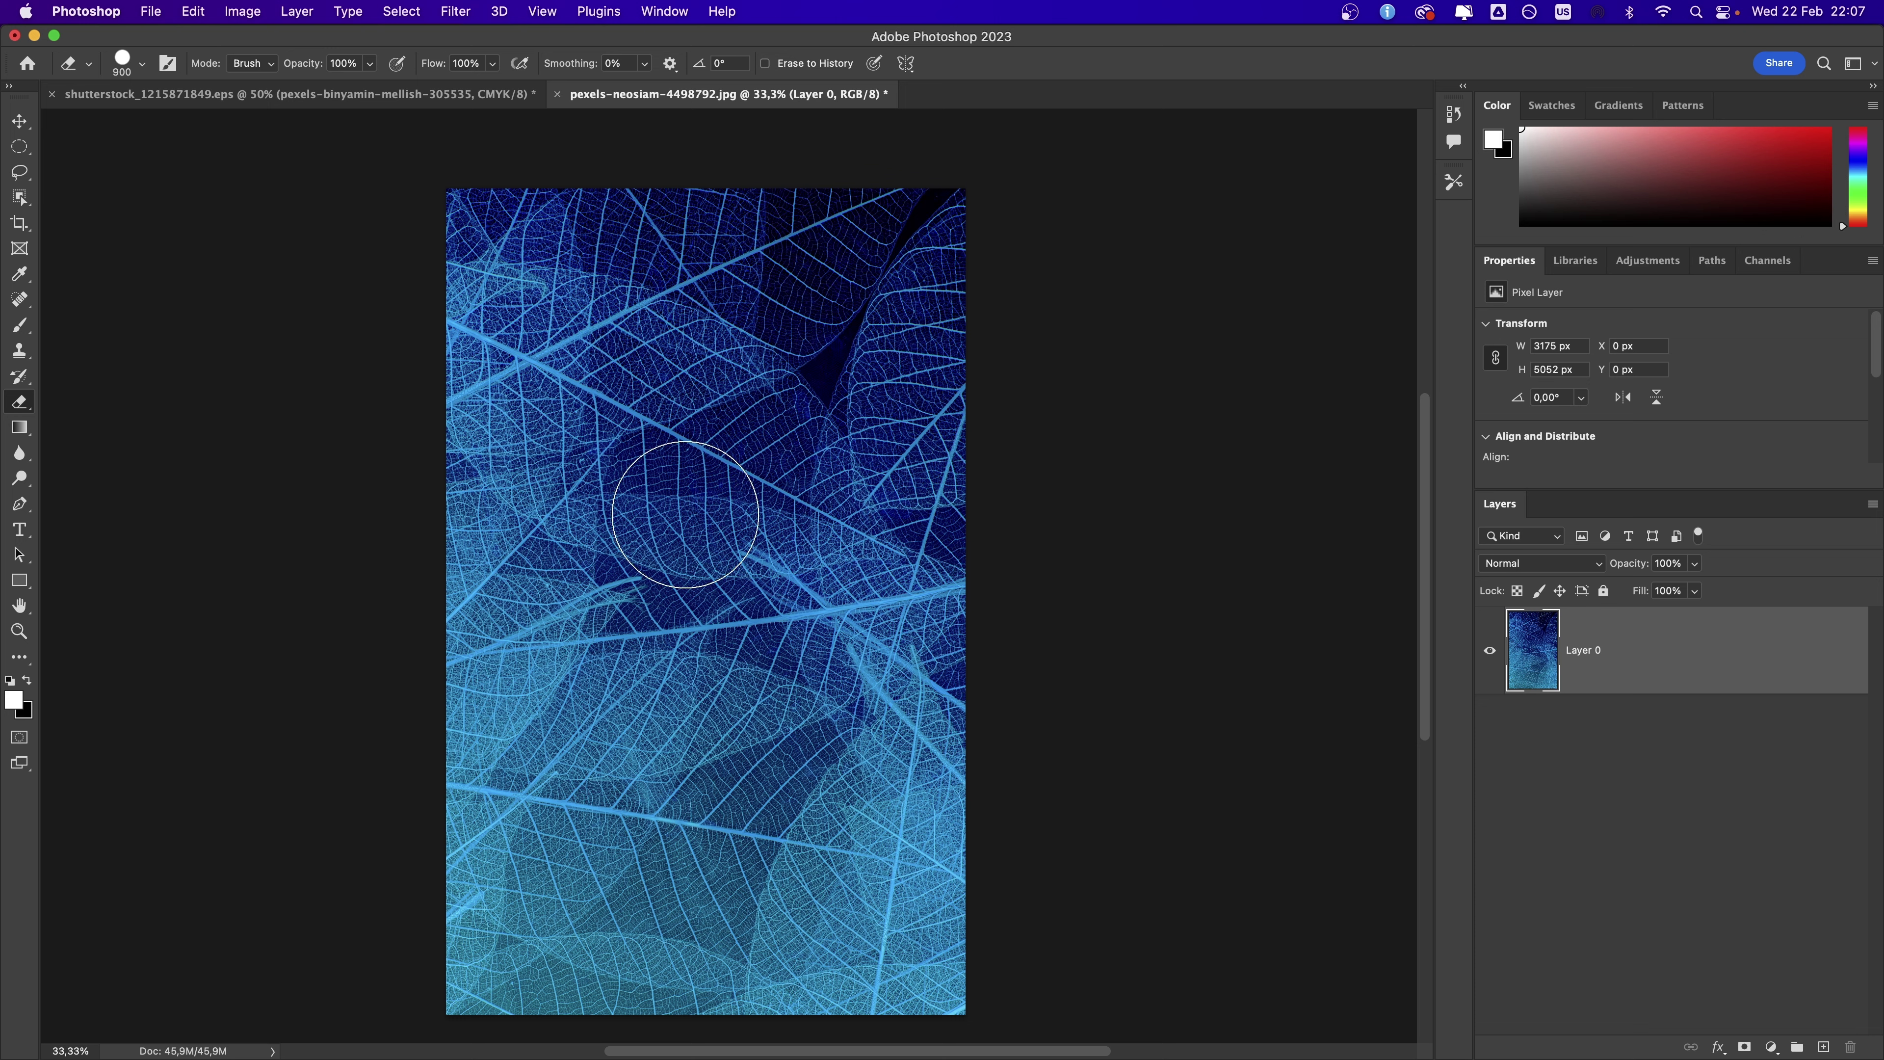
mouse_move(586, 489)
left_mouse_down()
mouse_move(688, 461)
mouse_move(716, 538)
mouse_move(651, 706)
mouse_move(765, 771)
mouse_move(842, 764)
left_mouse_up()
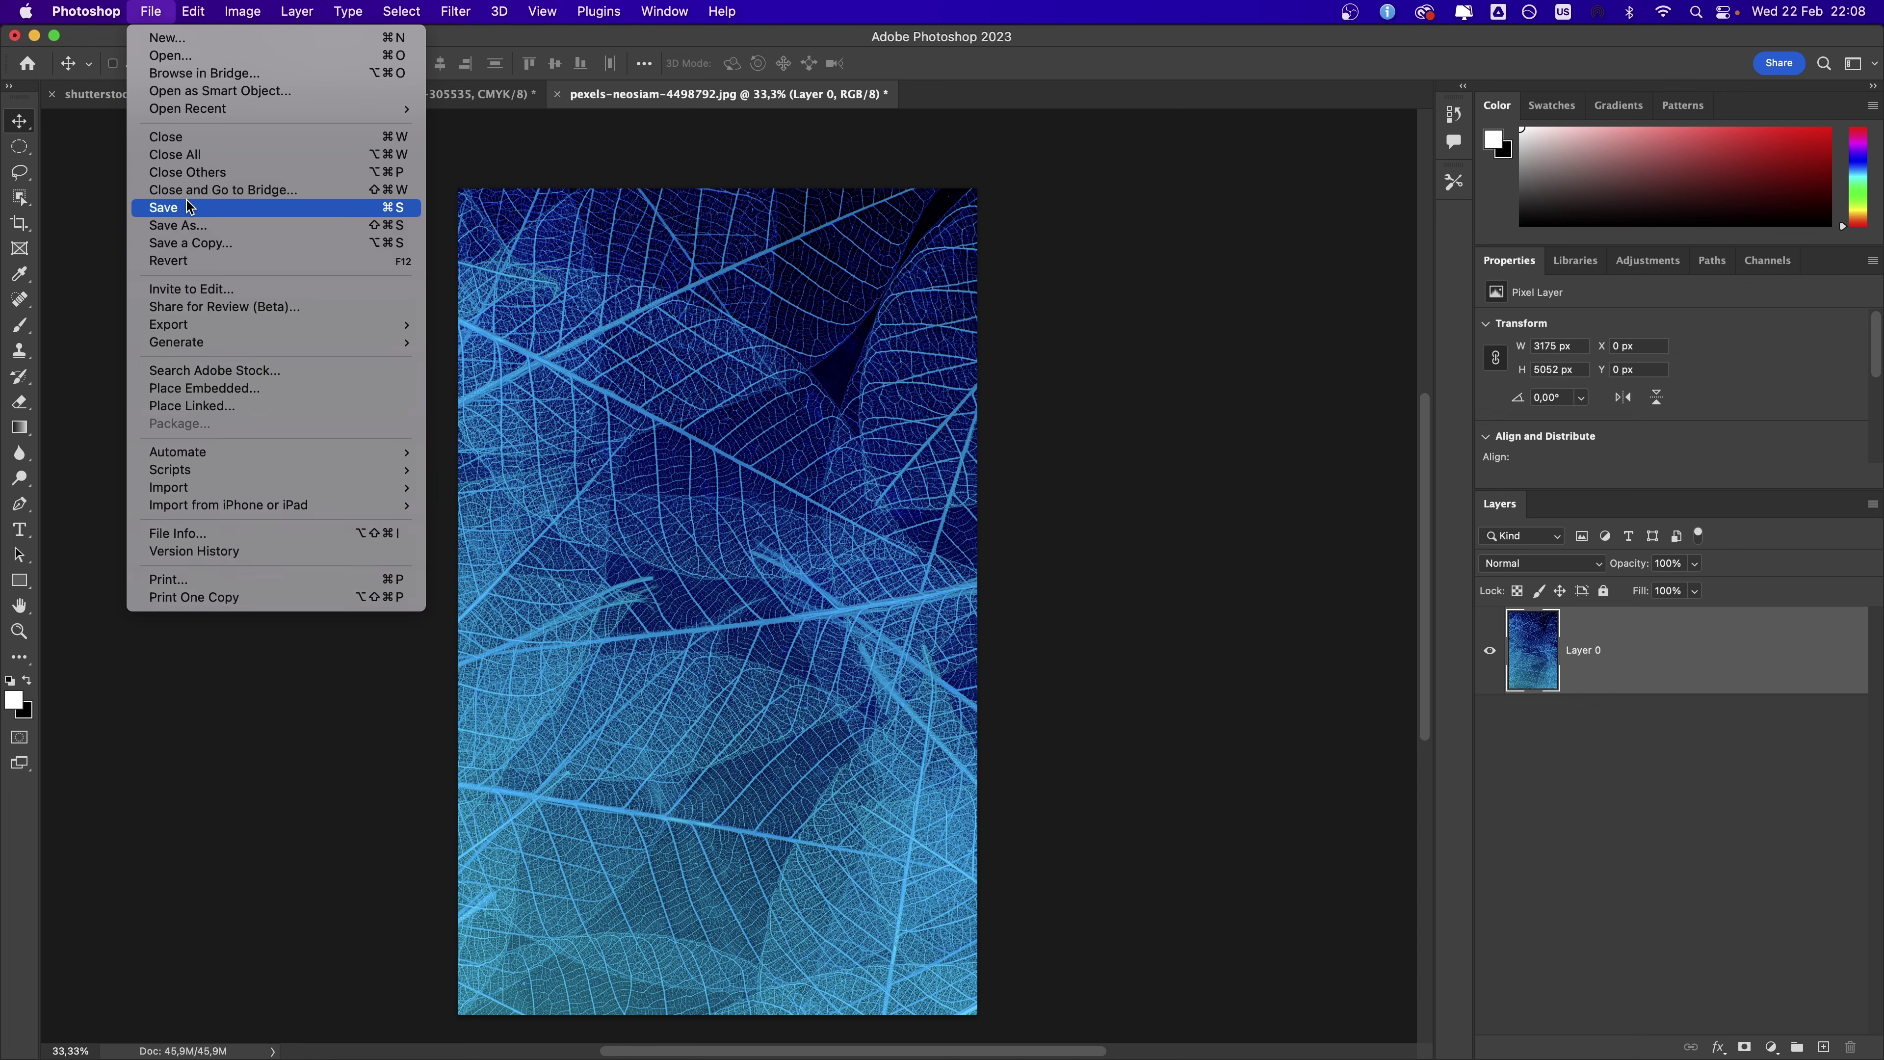
Step: Save the leaf image as my work.psd, plus a TIFF copy with default TIFF options
left_click(190, 207)
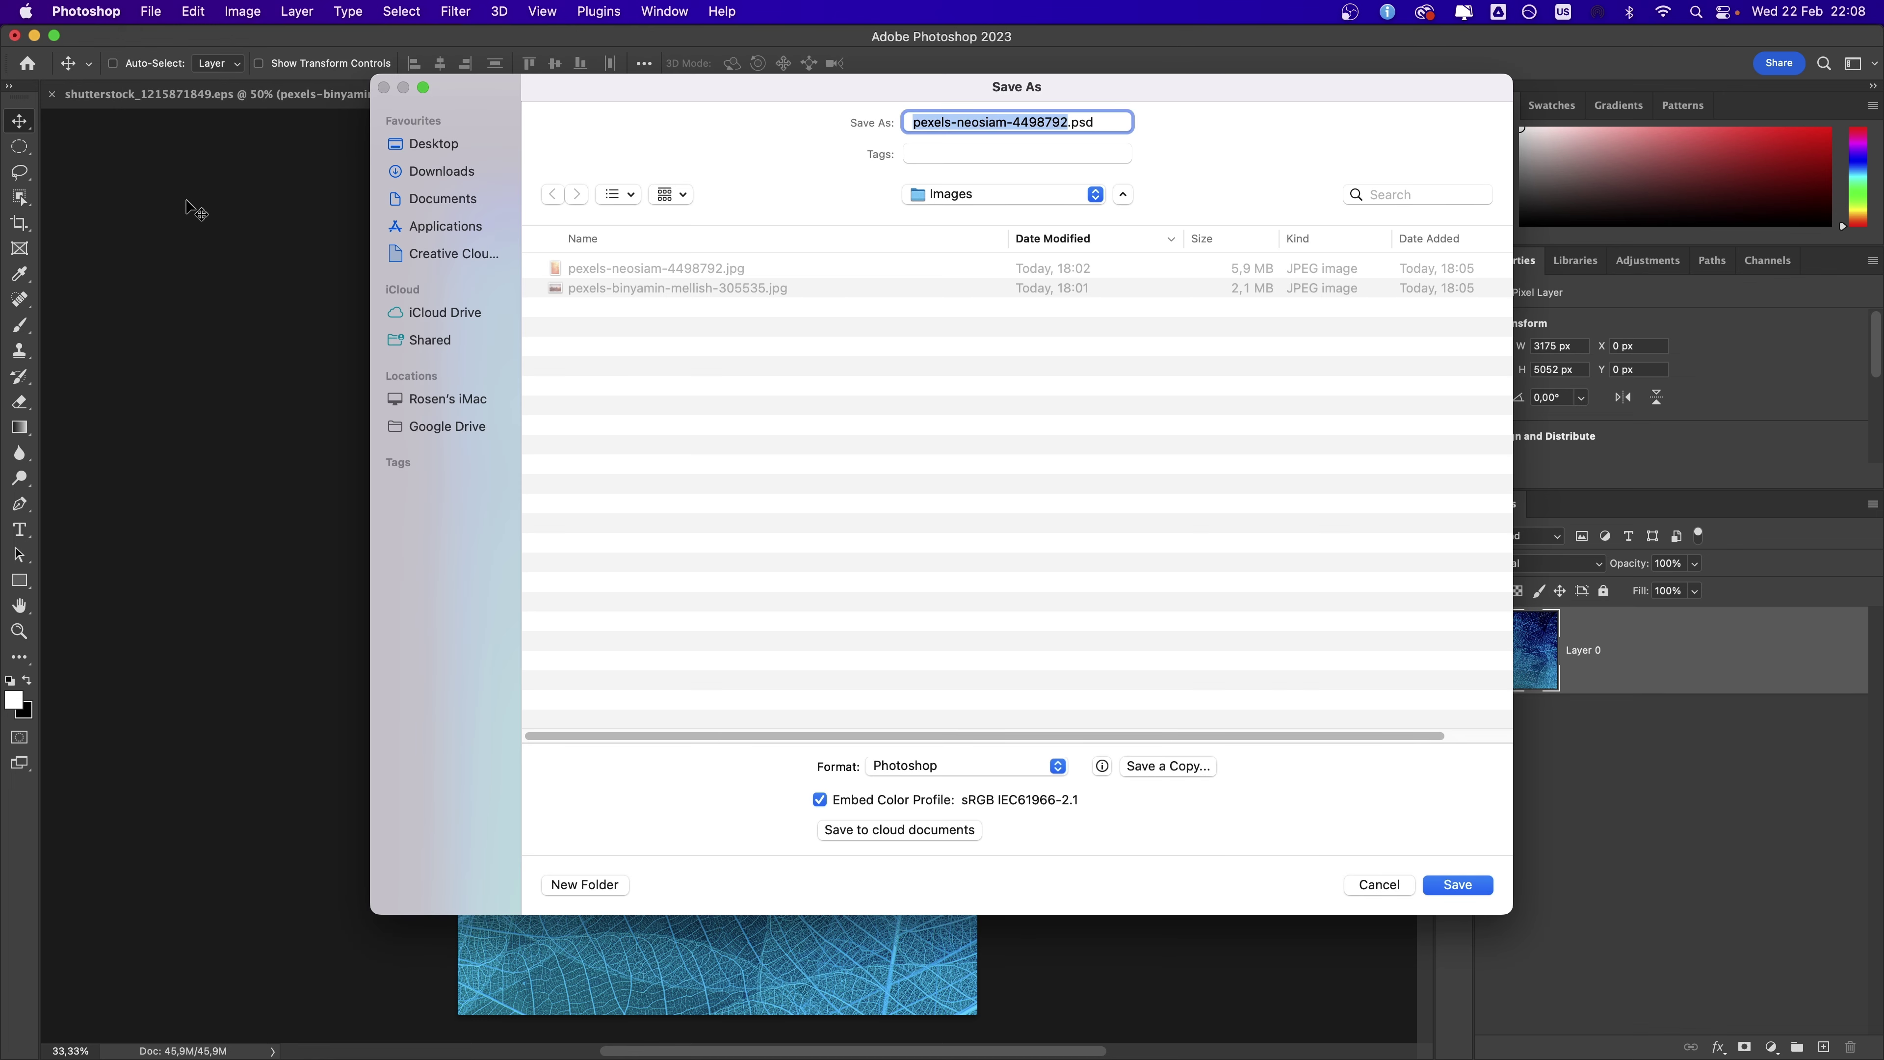
type("my work")
left_click(1030, 769)
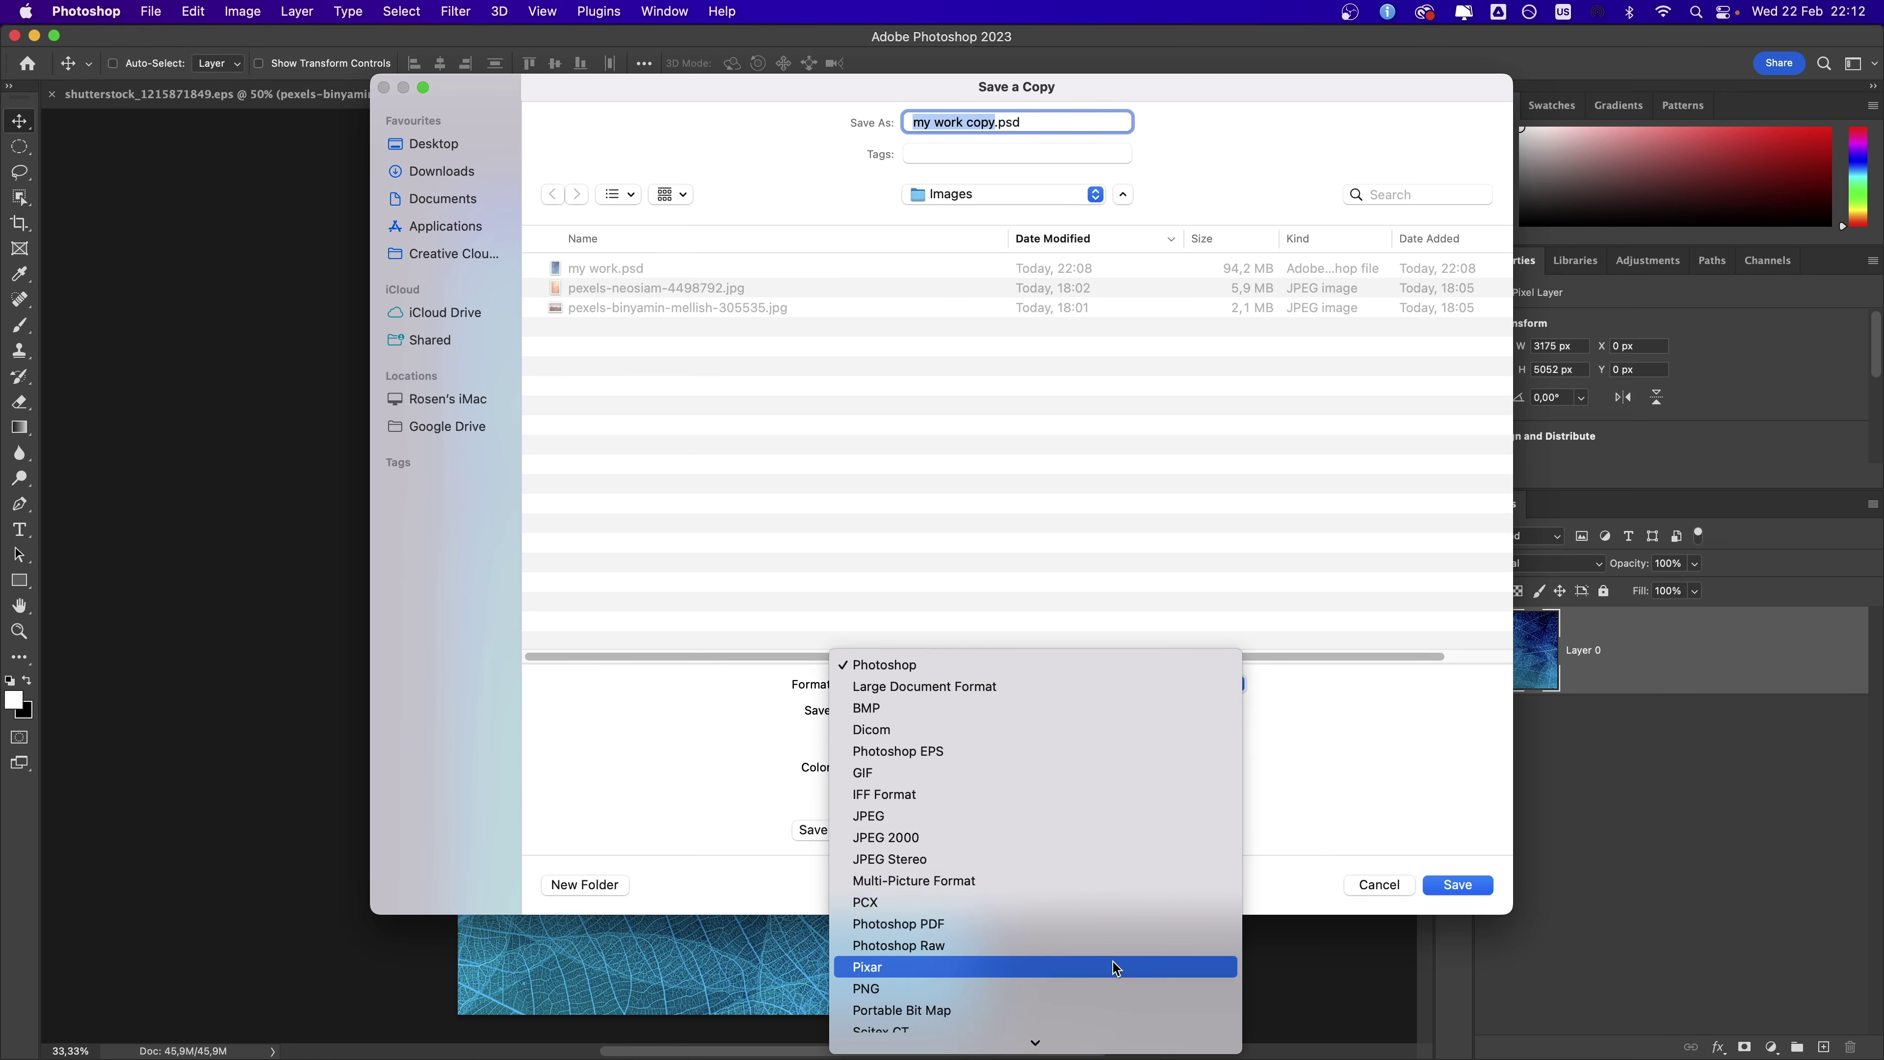
left_click(1108, 975)
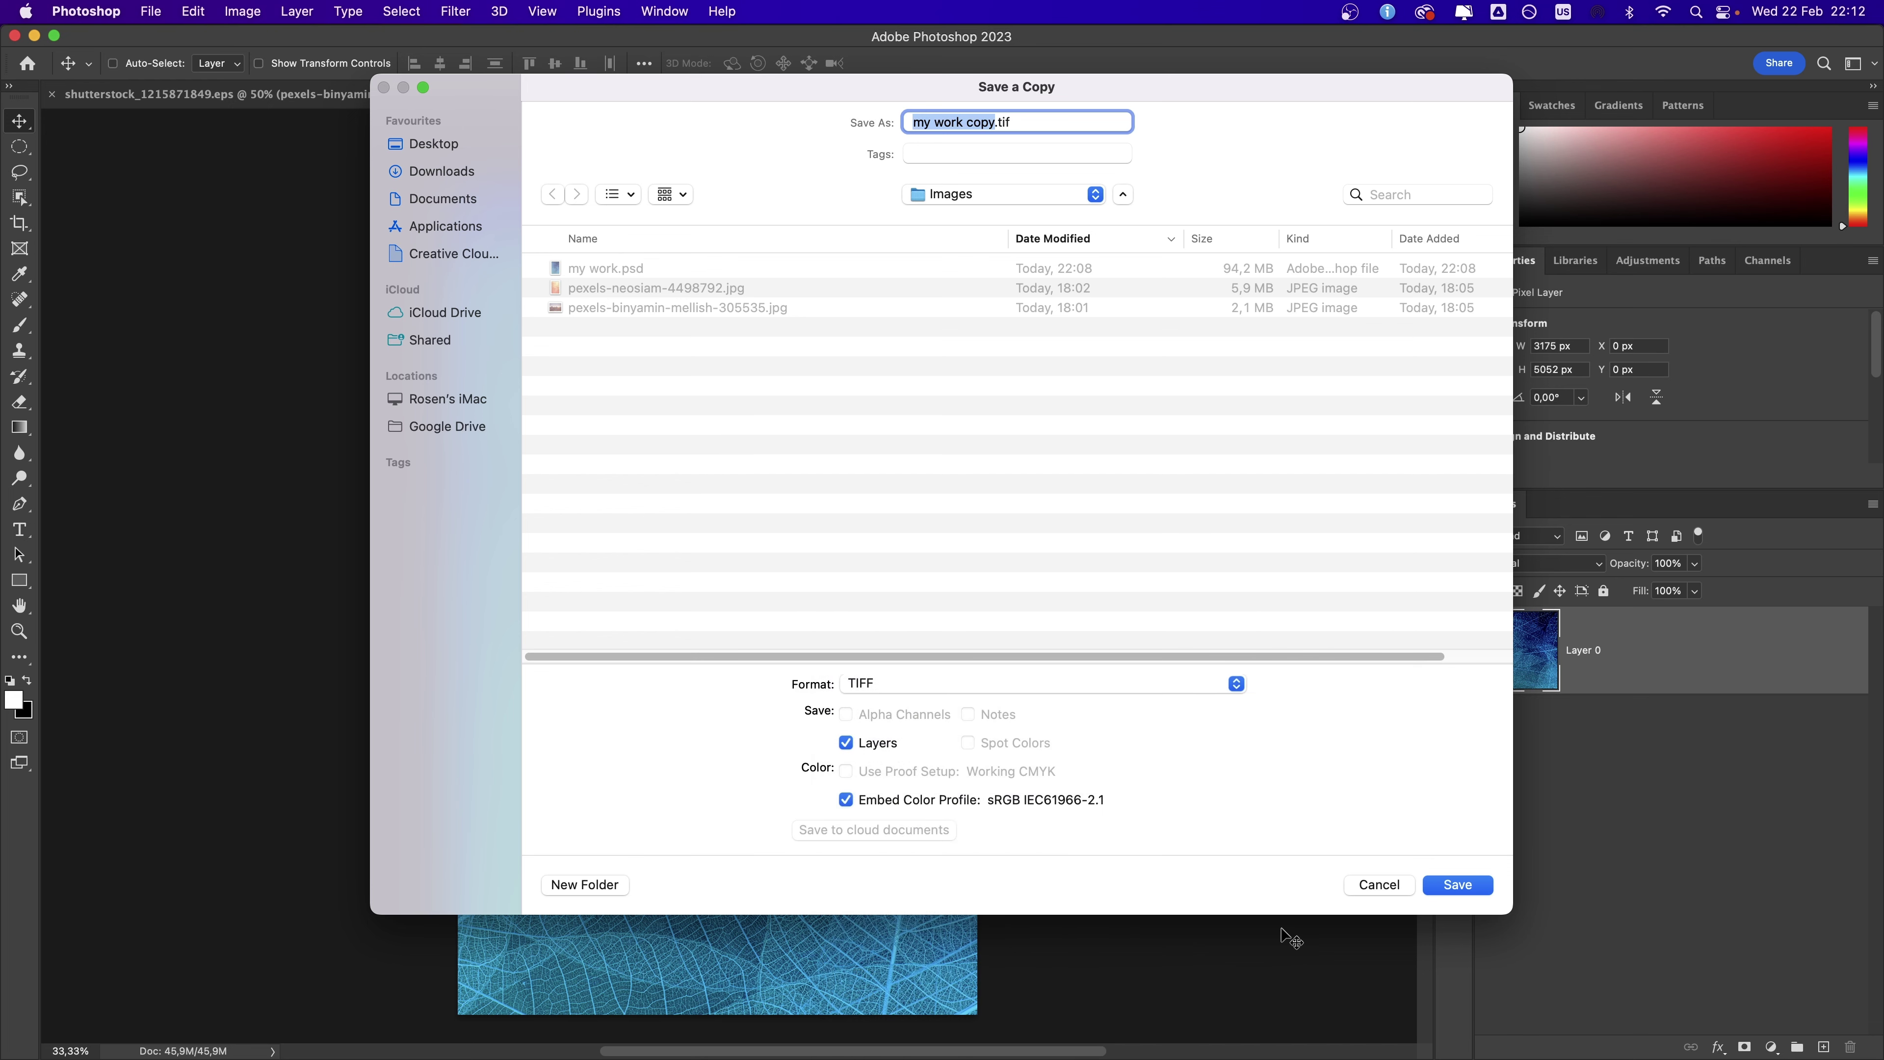
left_click(1457, 887)
left_click(1200, 424)
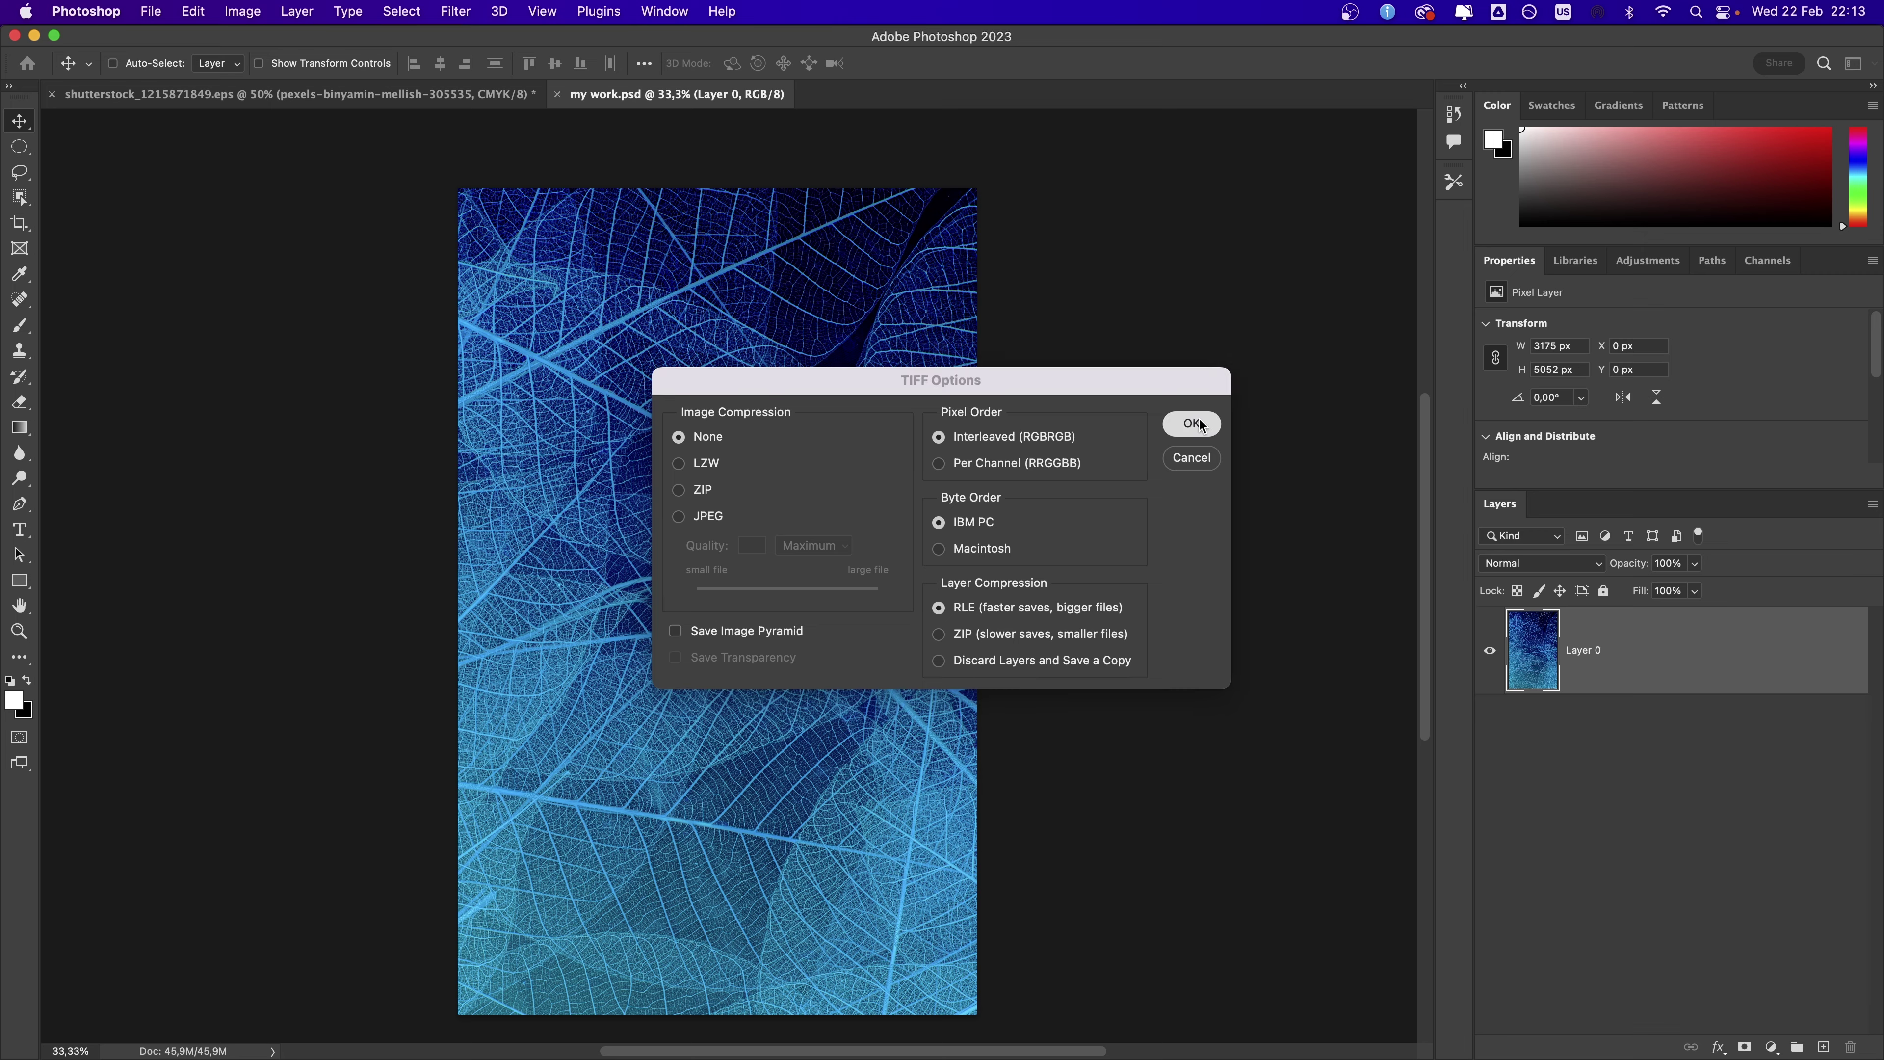